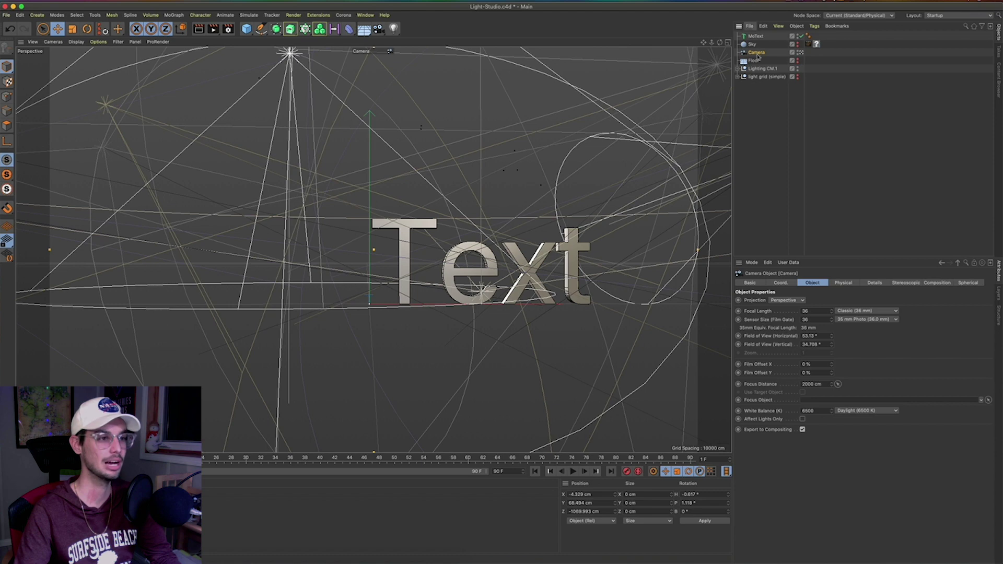
Set the MoText object's depth to 45 cm and its subdivision to 5.
drag(719, 42, 527, 69)
click(373, 251)
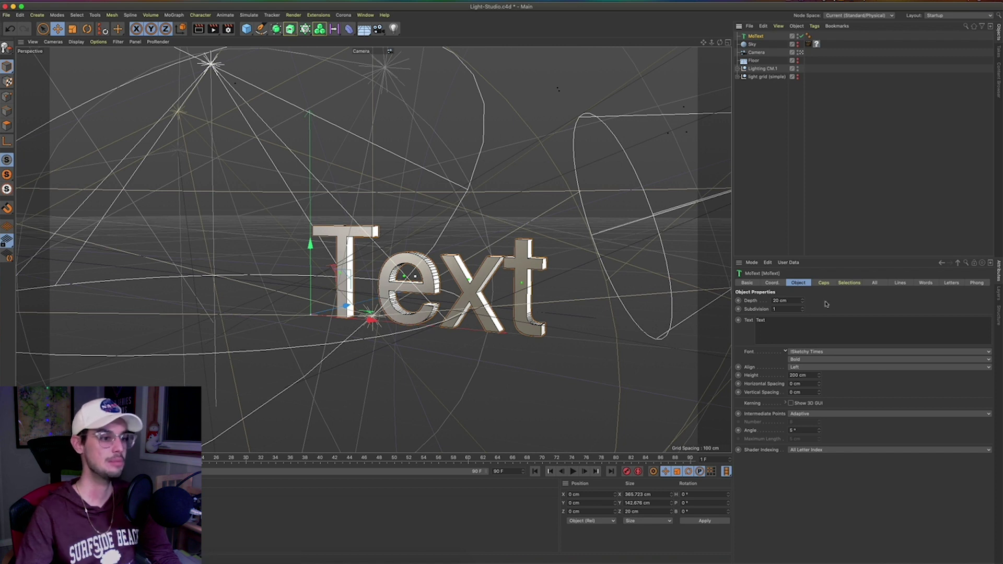
click(786, 301)
text(4)
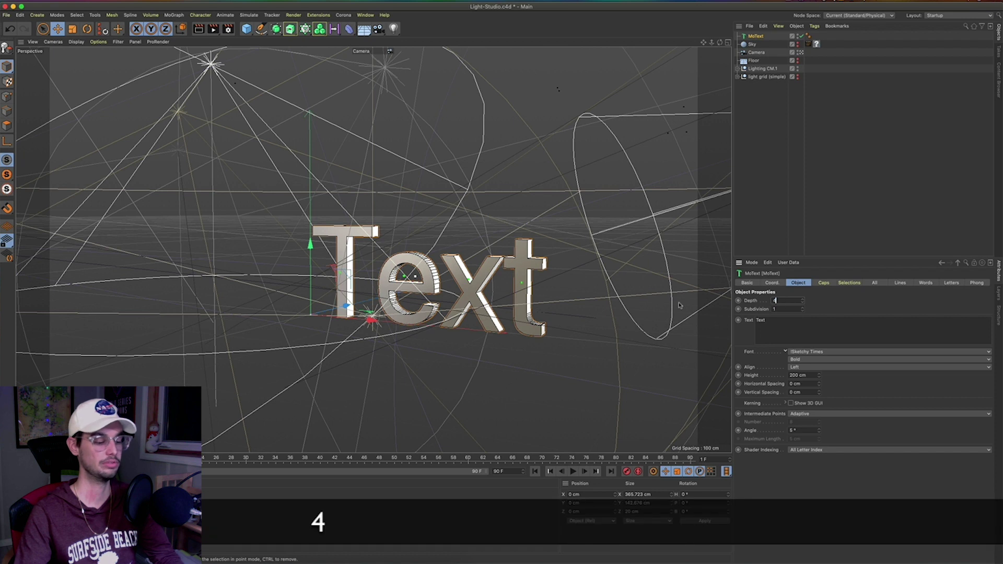
text(5)
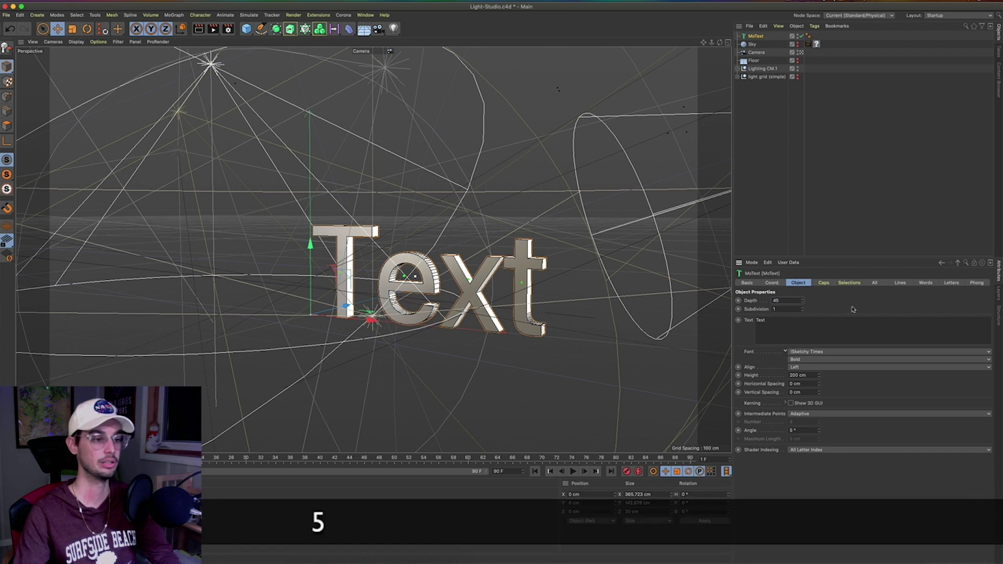
key(Return)
drag(787, 309, 640, 304)
text(5)
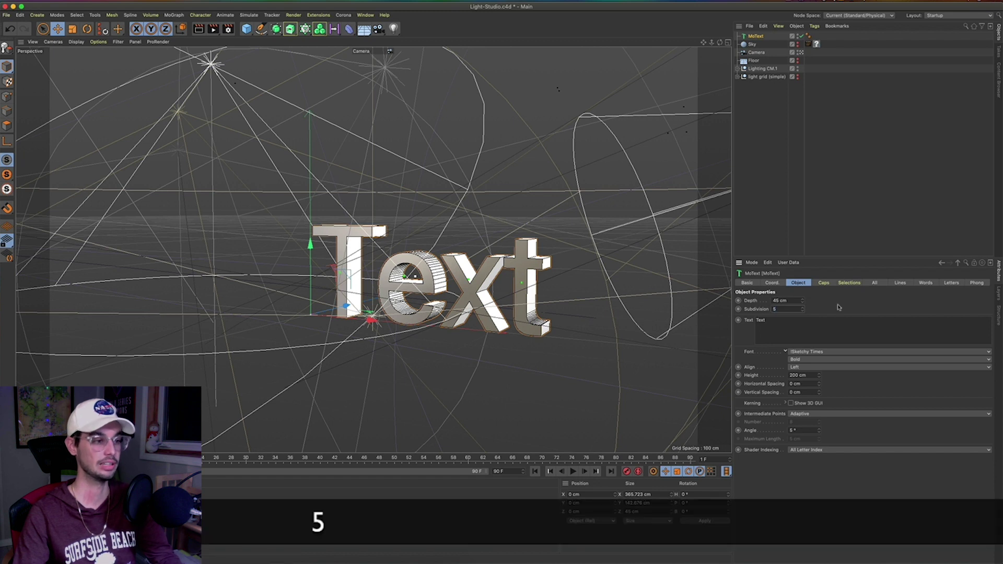
key(Return)
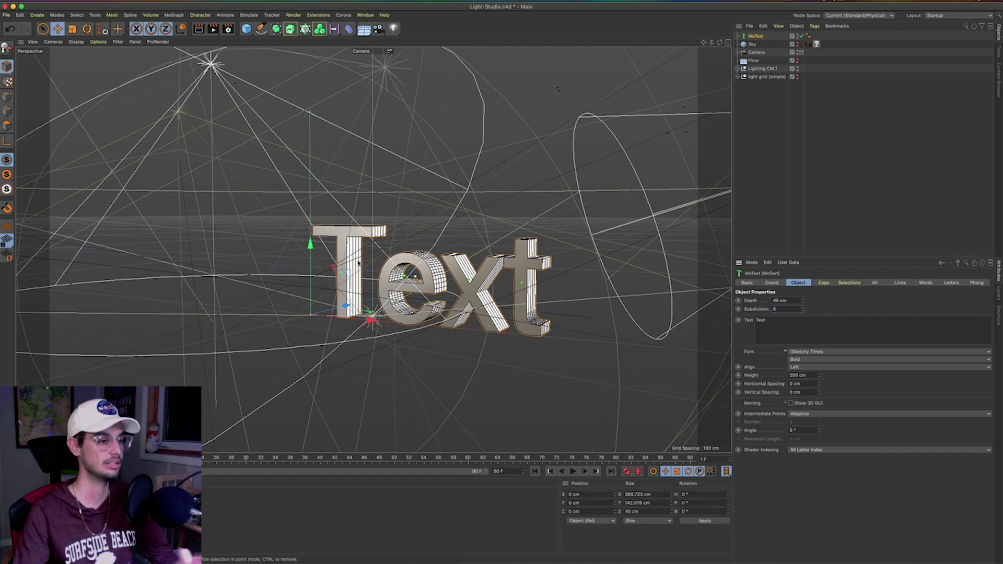
Change the MoText wording to "C4D" and set its alignment to Middle.
drag(823, 326, 663, 305)
text(C4D)
click(829, 306)
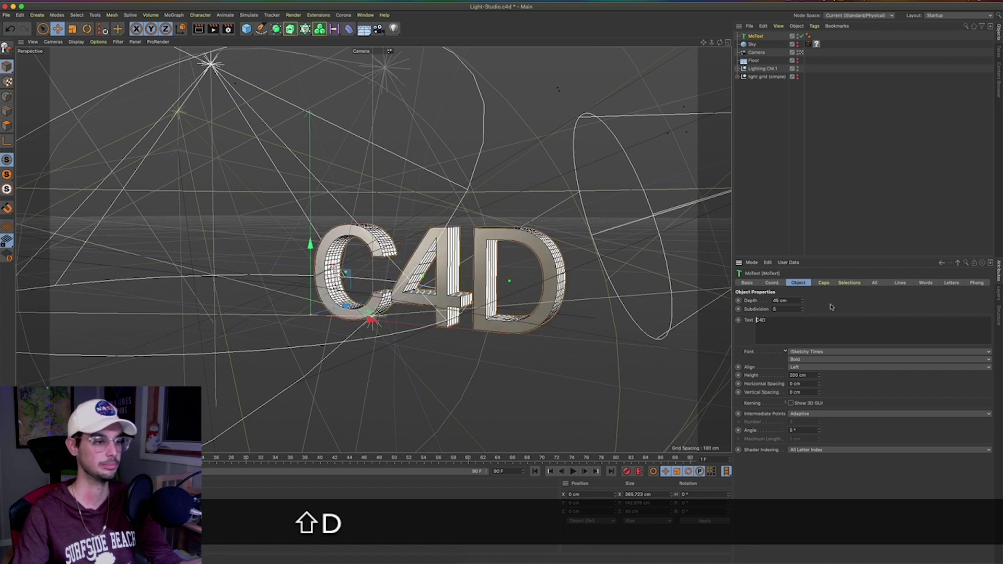
click(800, 369)
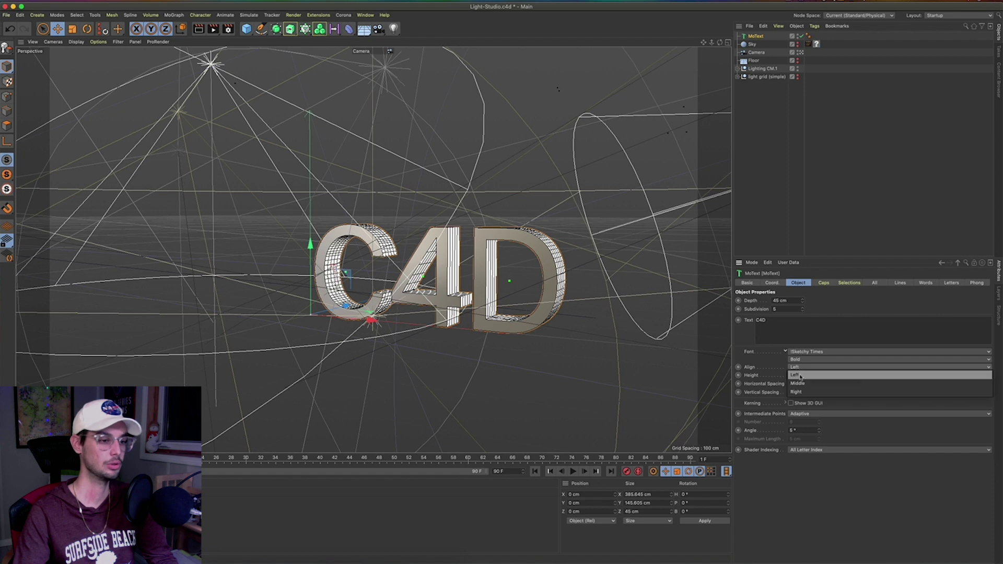
click(799, 376)
Set the text's font to Admisi Display SSi and its intermediate points to Subdivided.
drag(703, 42, 761, 37)
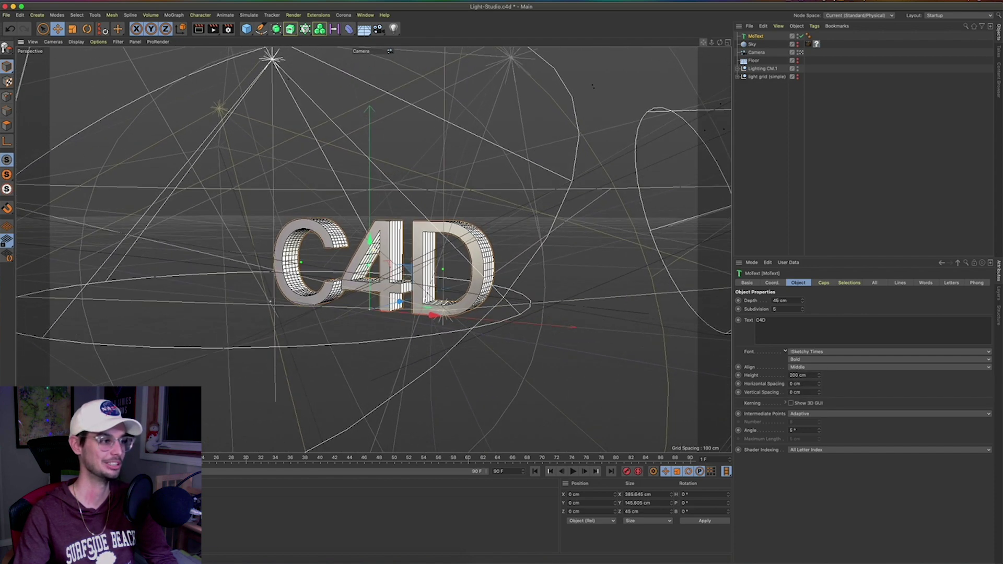
click(799, 353)
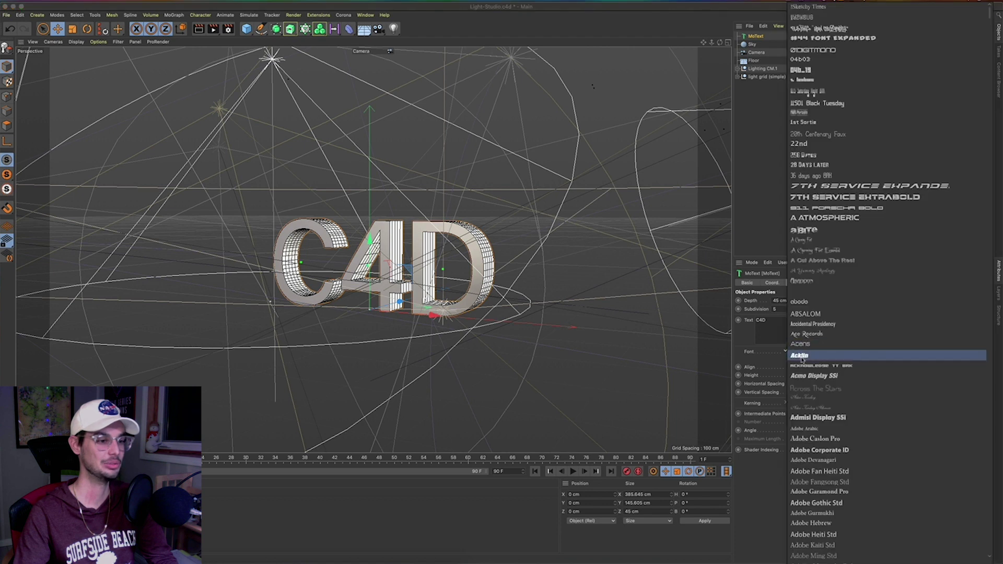
click(808, 418)
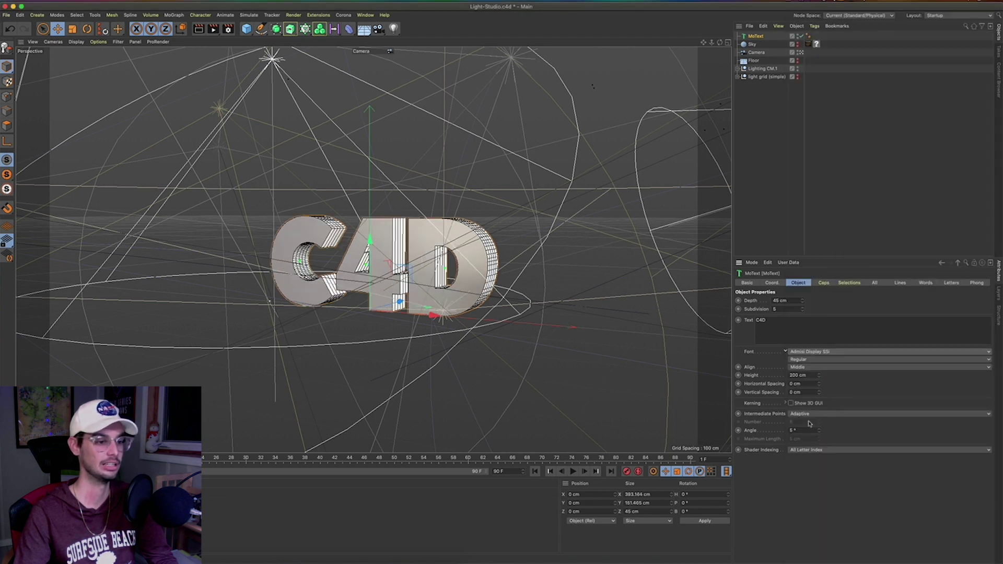
drag(719, 42, 689, 39)
click(815, 414)
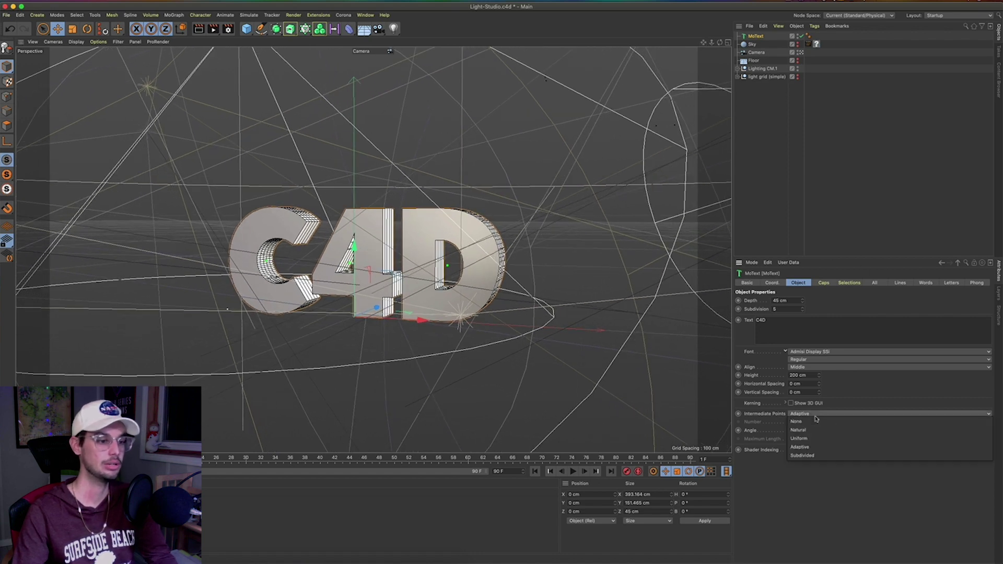
click(817, 454)
Set the text's caps type to Regular Grid with a 7 cm size, and display the viewport shaded without mesh lines.
click(823, 283)
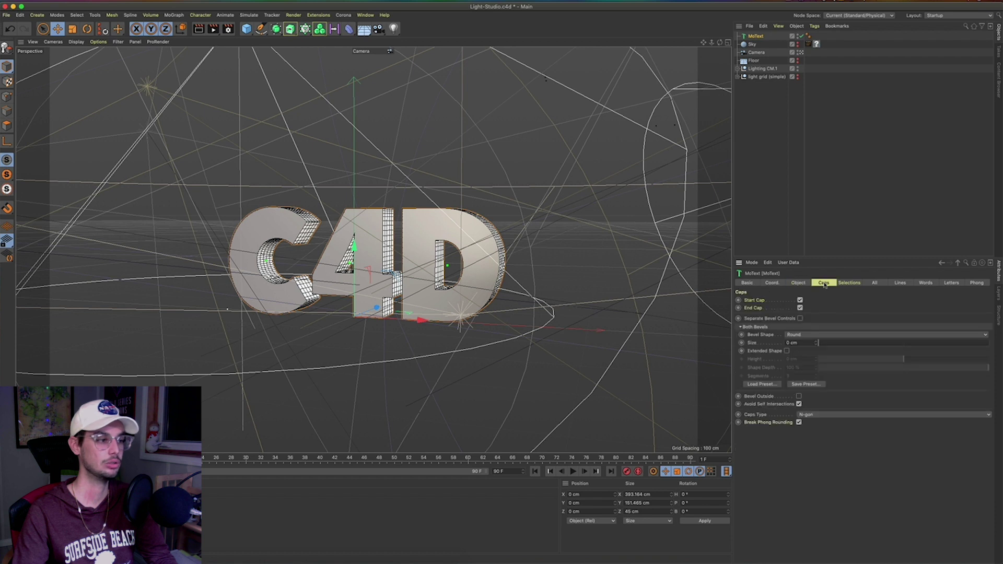
click(808, 415)
click(813, 455)
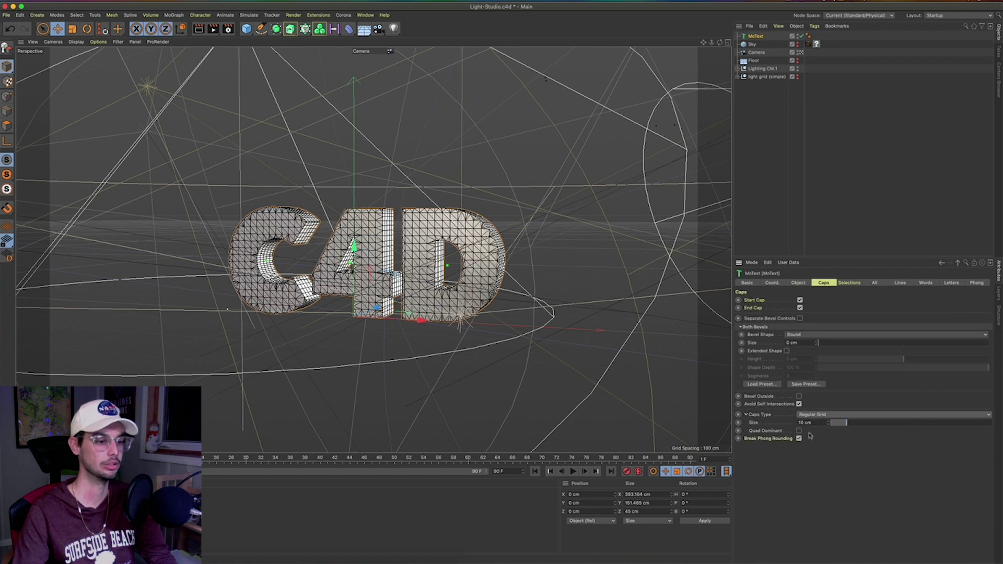
click(814, 423)
text(7)
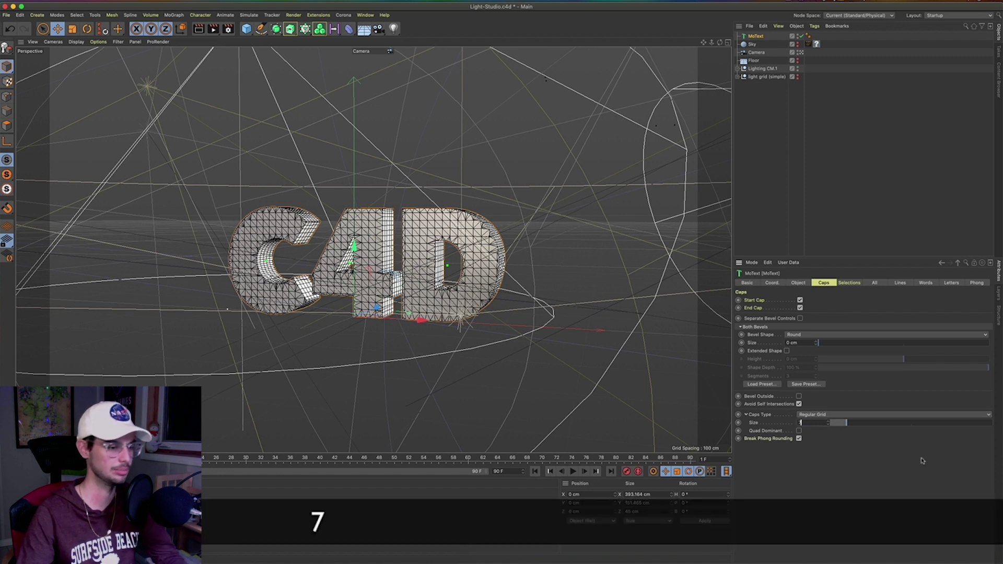
key(Return)
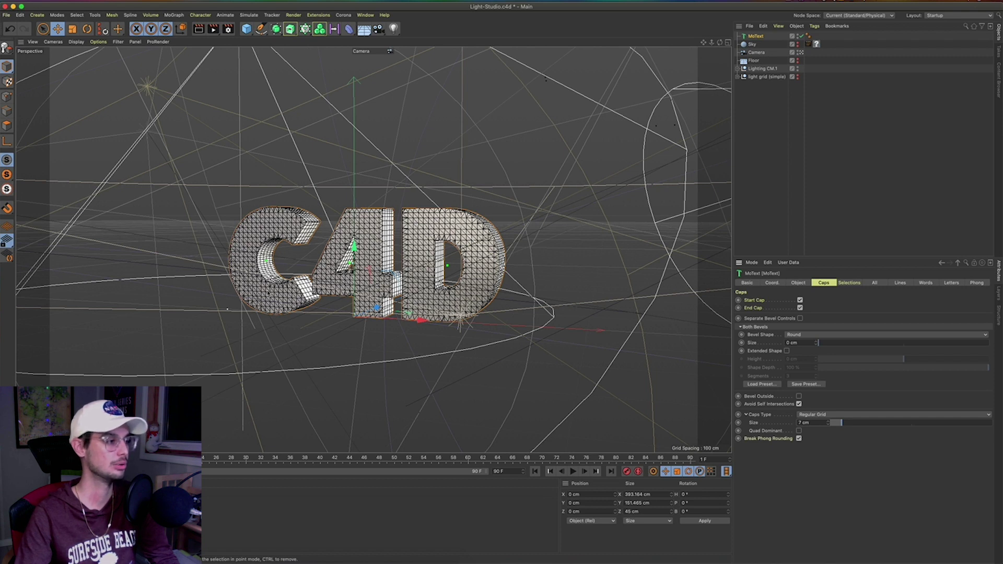
click(76, 42)
click(81, 54)
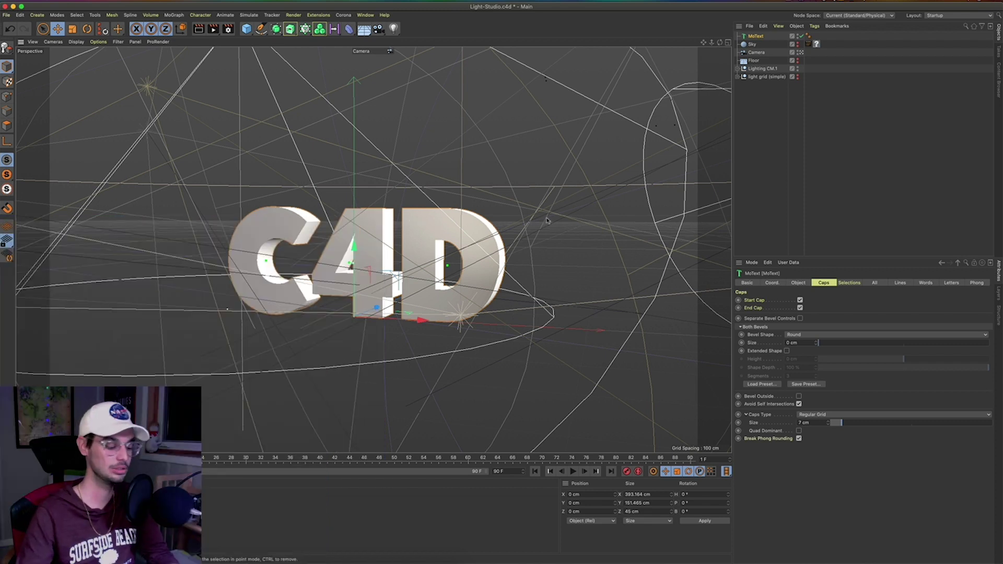
Duplicate the MoText object and keep the copy, disabled, at the end of the object hierarchy.
key(super+c)
key(super+v)
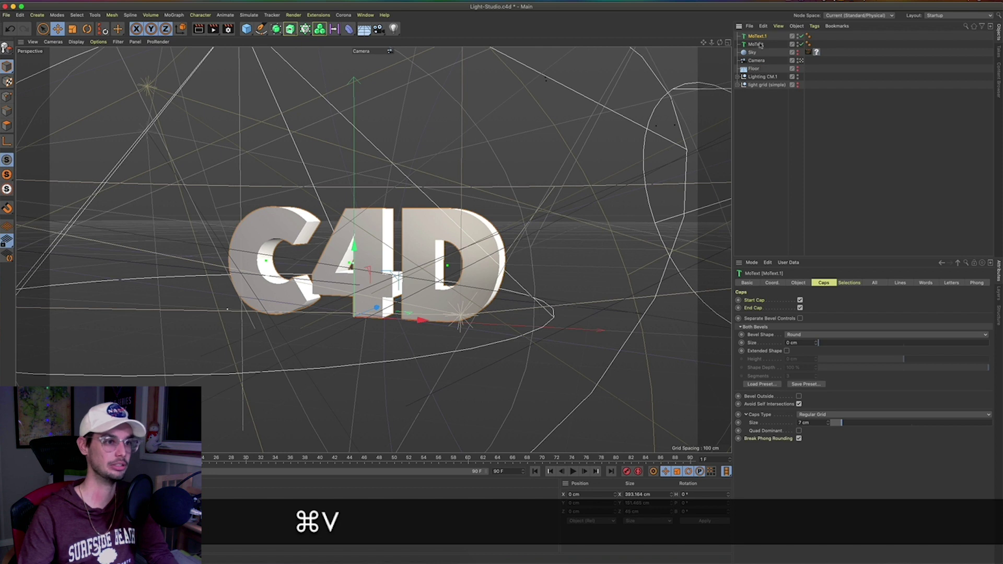
drag(758, 38, 762, 89)
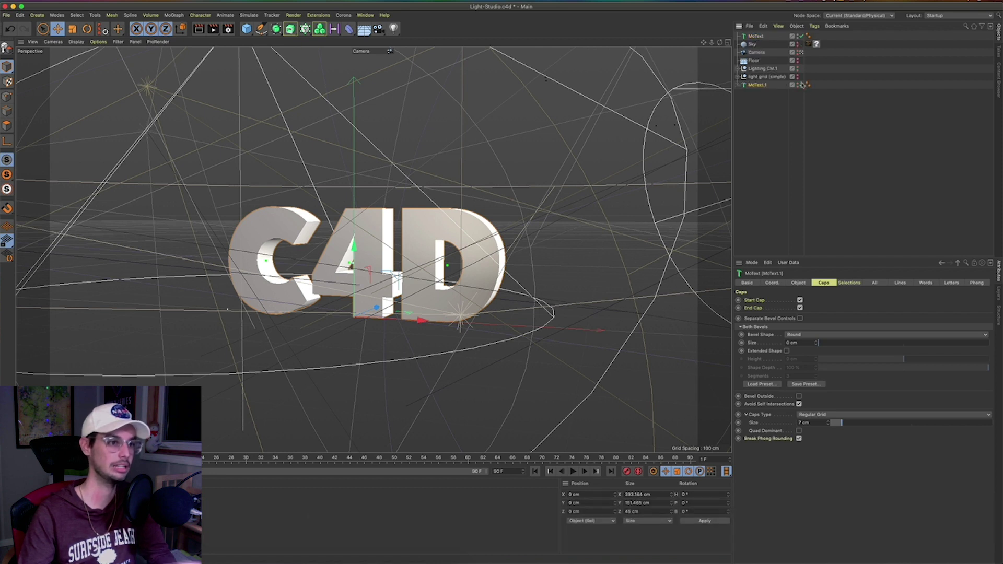
click(801, 85)
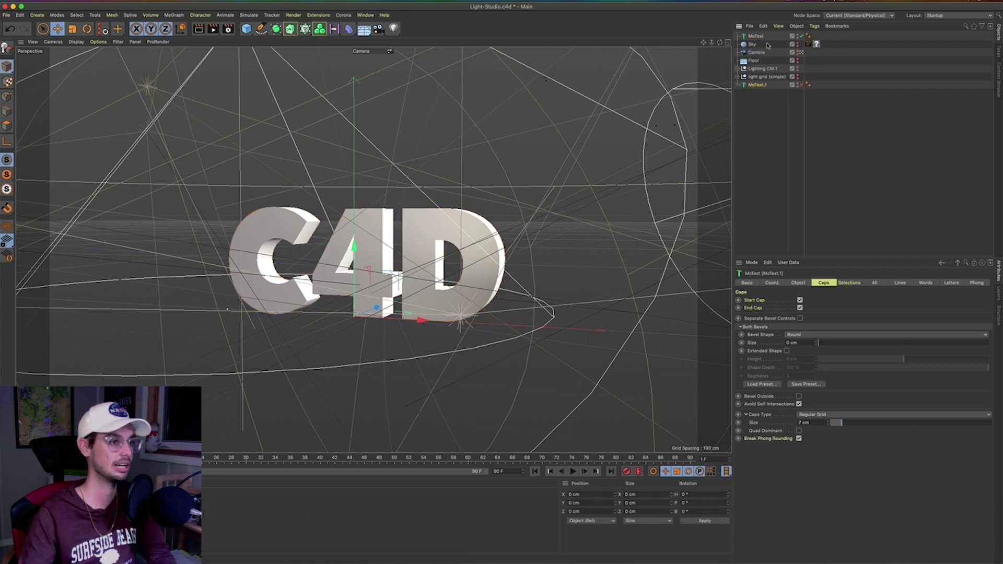
Make the original MoText object editable and expand its hierarchy down to the individual letters.
click(762, 36)
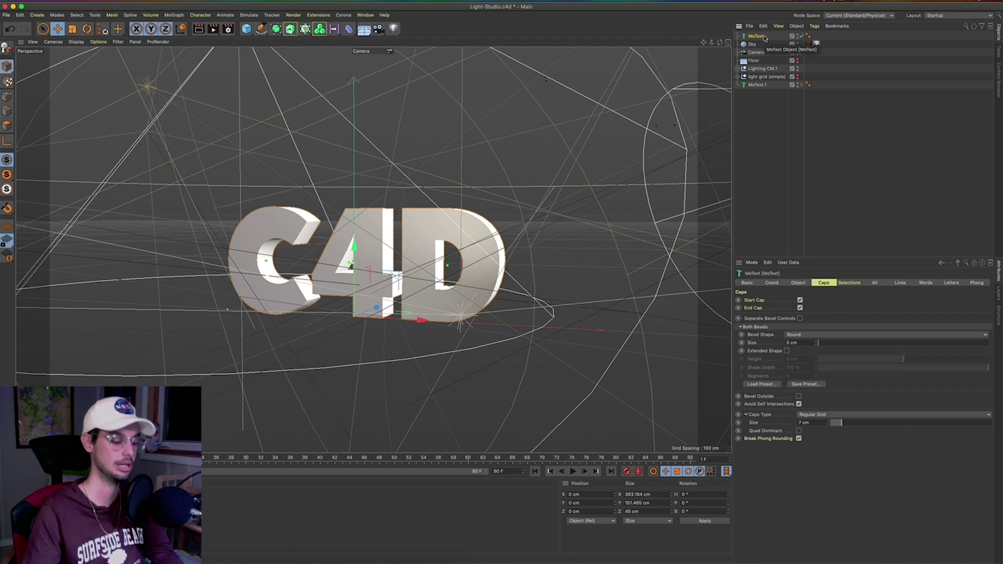
key(c)
click(742, 45)
click(761, 52)
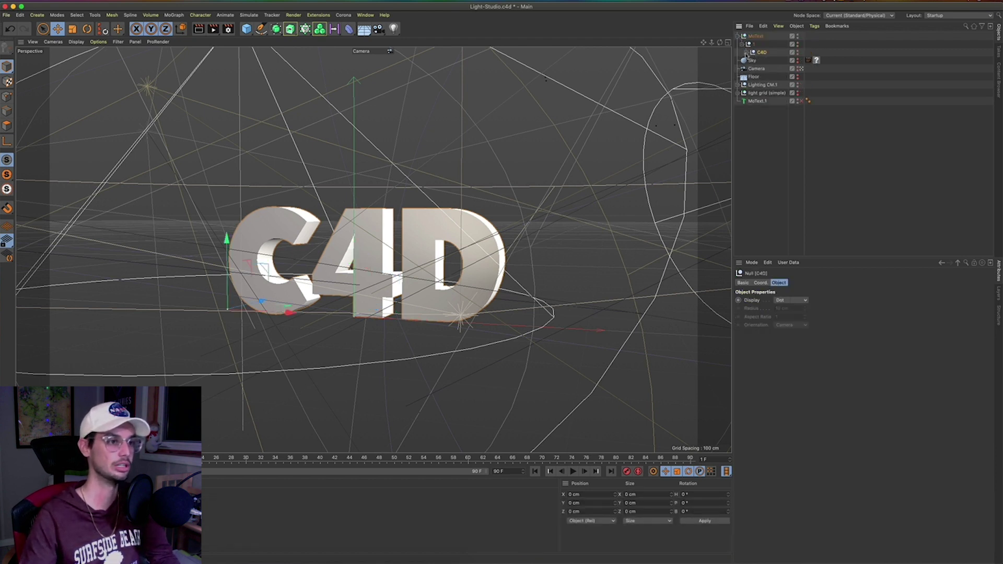
click(746, 53)
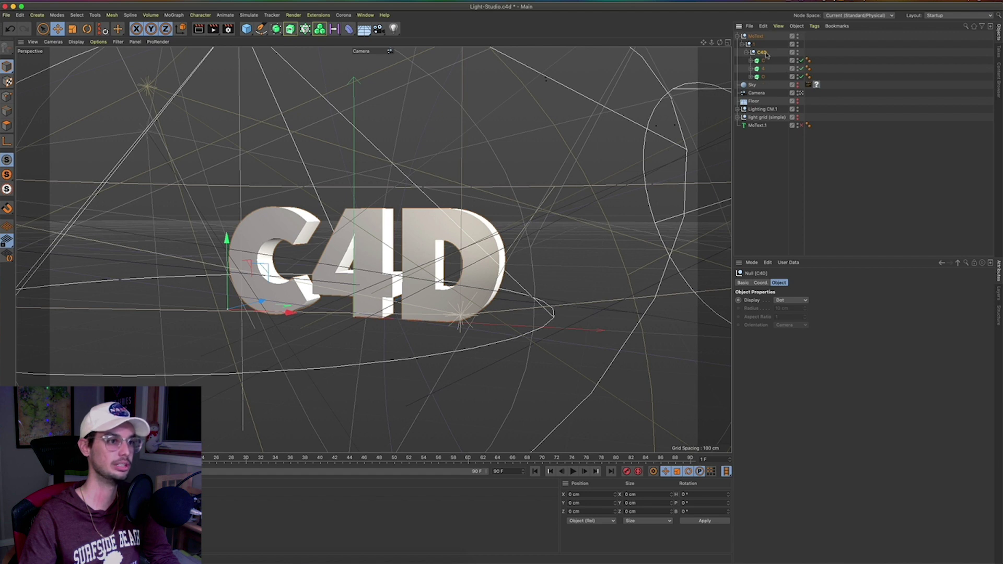
Convert all children of the C4D null to editable polygons and merge them into one object, deleting the originals.
right_click(766, 55)
click(800, 242)
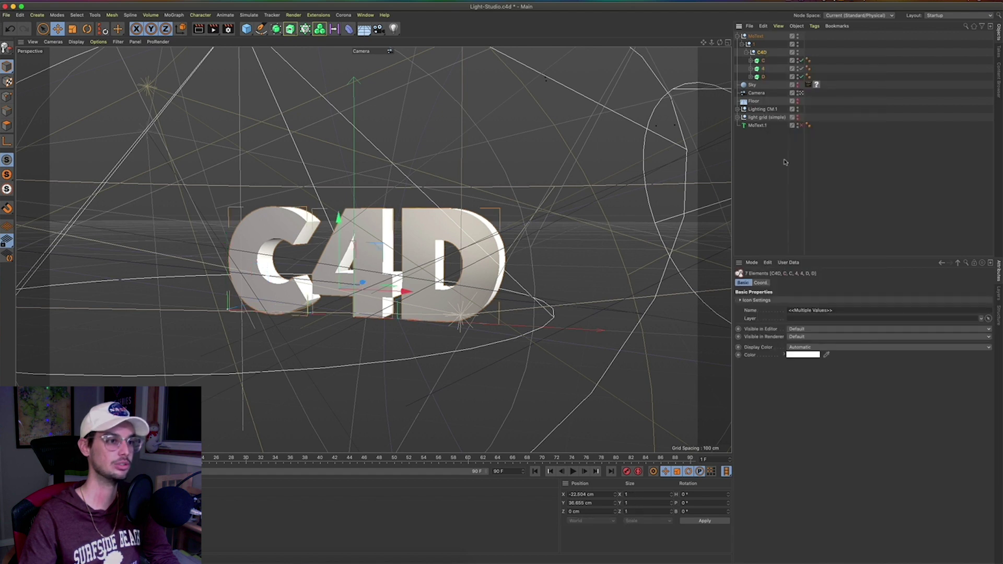
key(c)
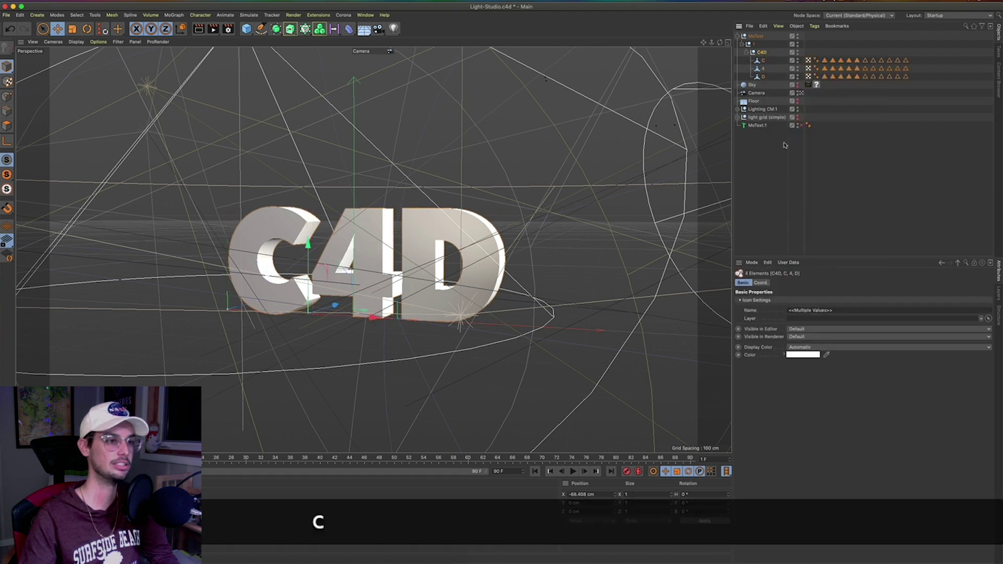
right_click(765, 61)
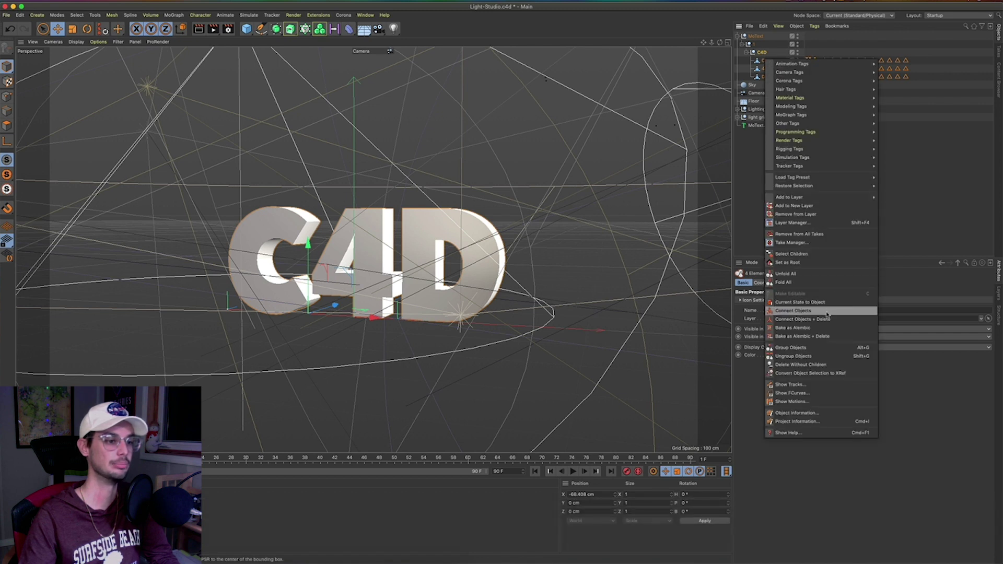
click(820, 319)
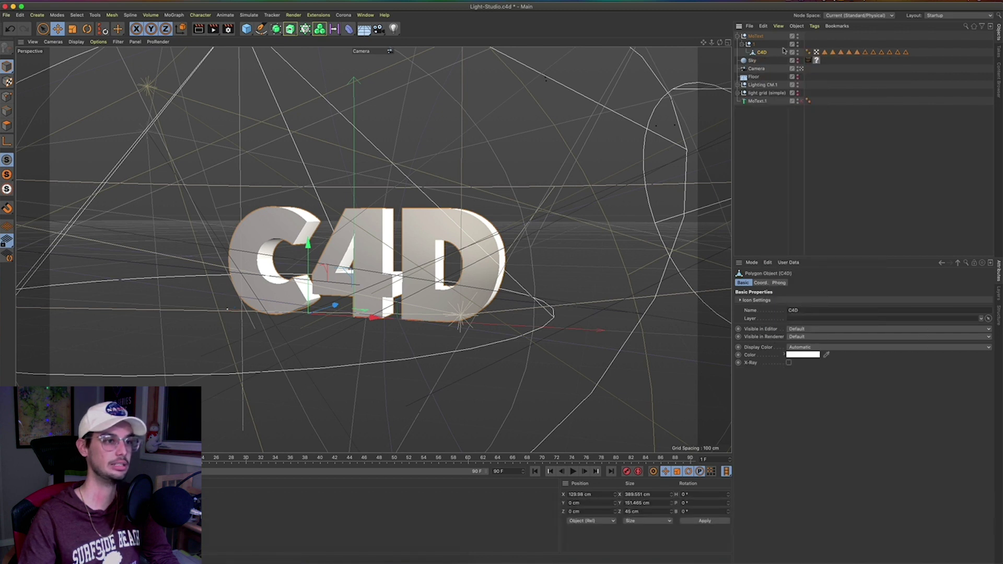
Move the merged C4D object out to the top of the object hierarchy and delete the leftover MoText null.
drag(763, 55, 763, 34)
click(756, 45)
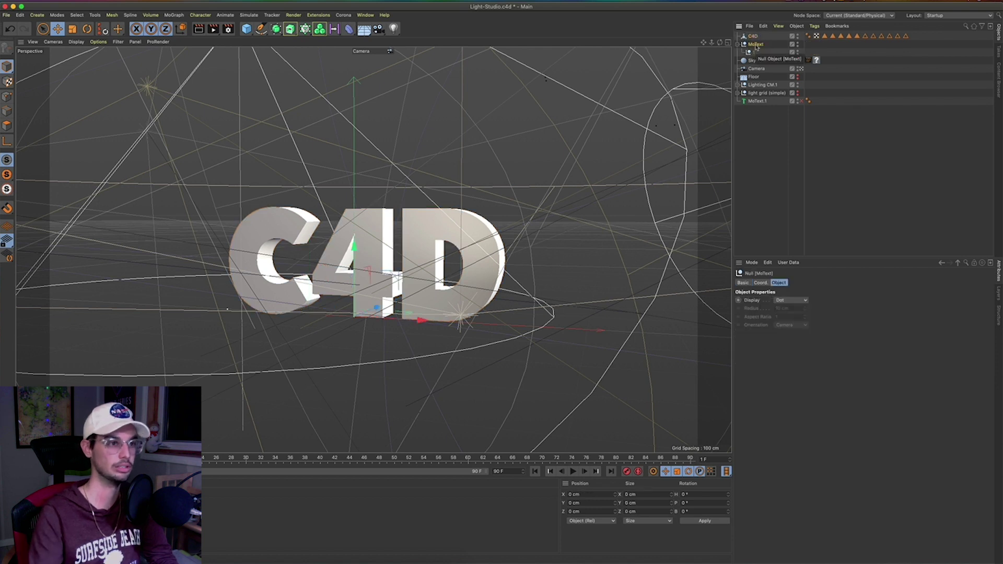
key(BackSpace)
Nest the C4D polygon object inside a new Volume Builder, and that builder inside a new Volume Mesher.
click(753, 36)
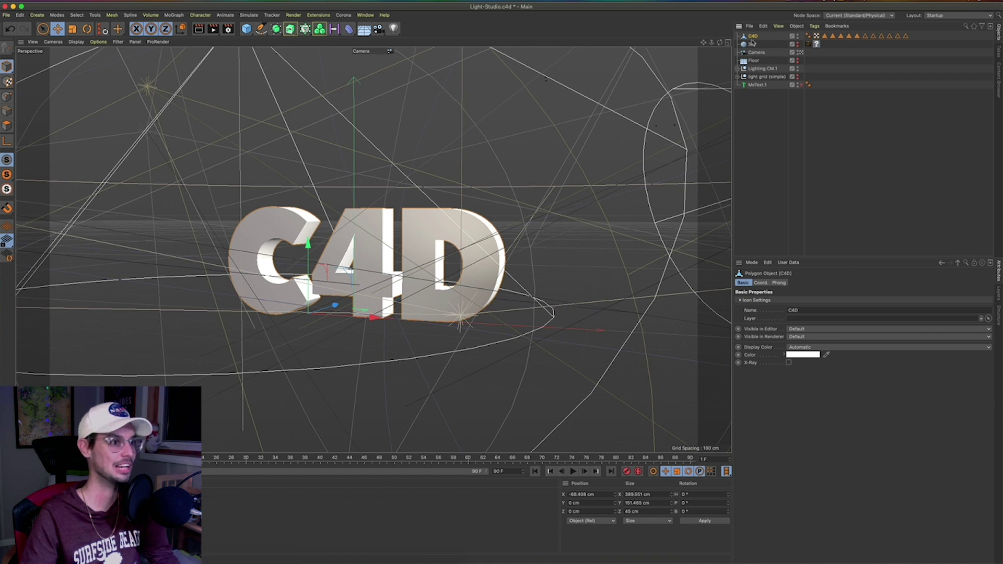
key(alt)
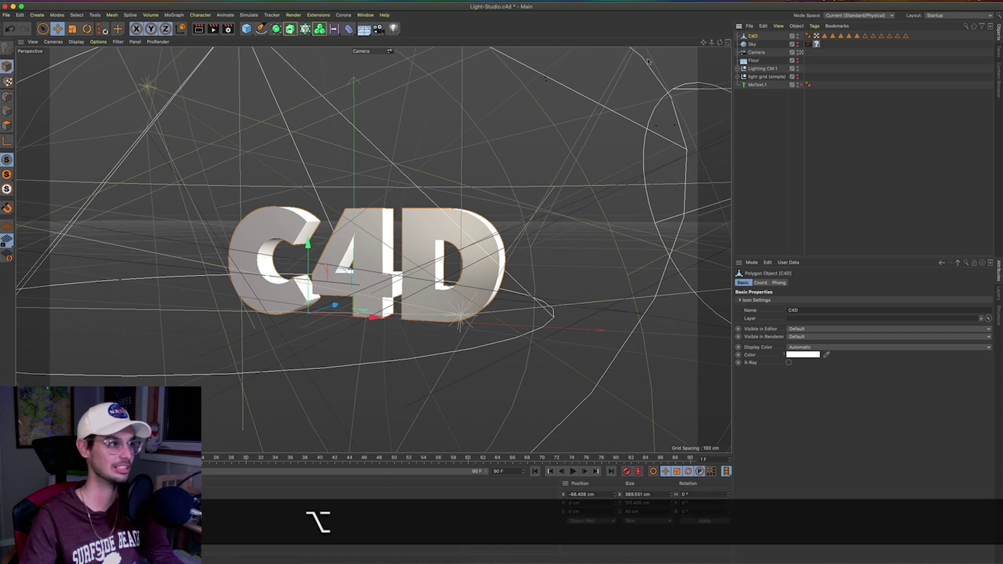
click(320, 30)
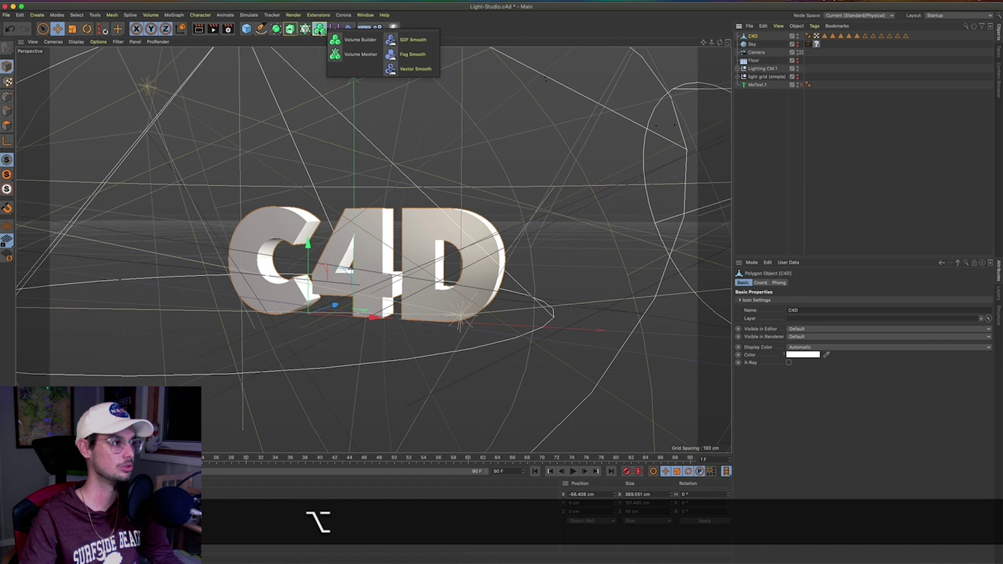
alt+click(354, 42)
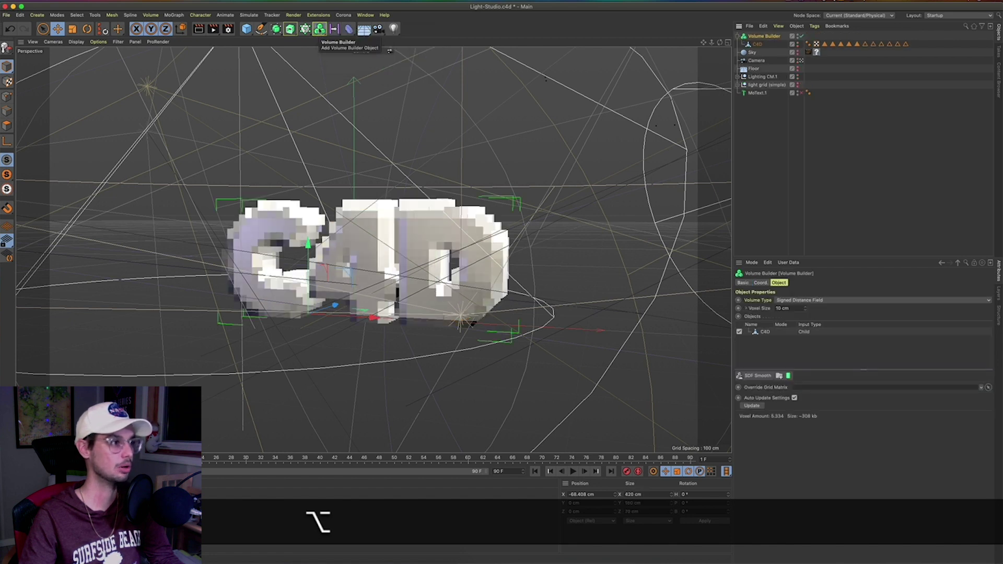
click(320, 28)
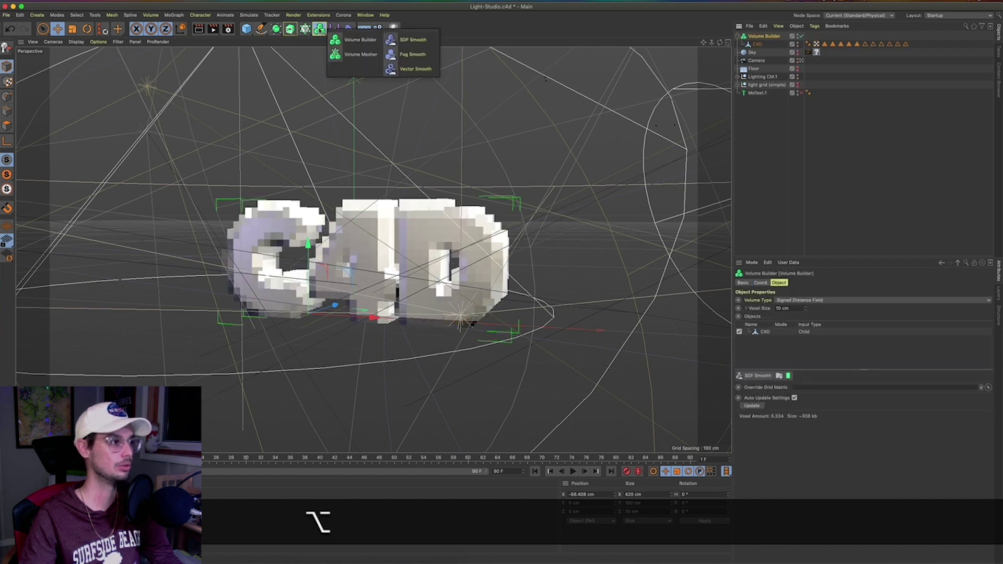
alt+click(349, 55)
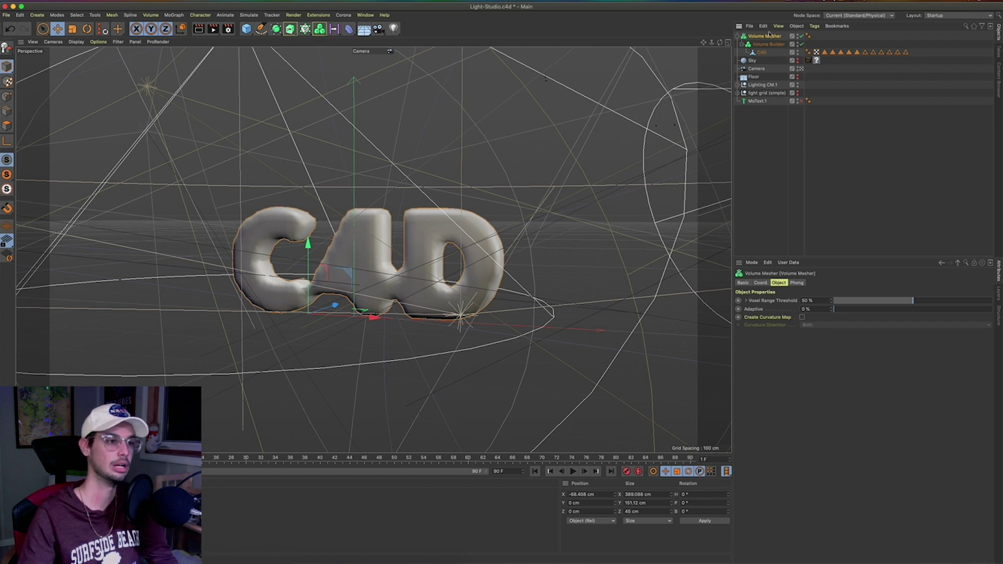
Add an SDF Smooth filter to the Volume Builder.
click(766, 45)
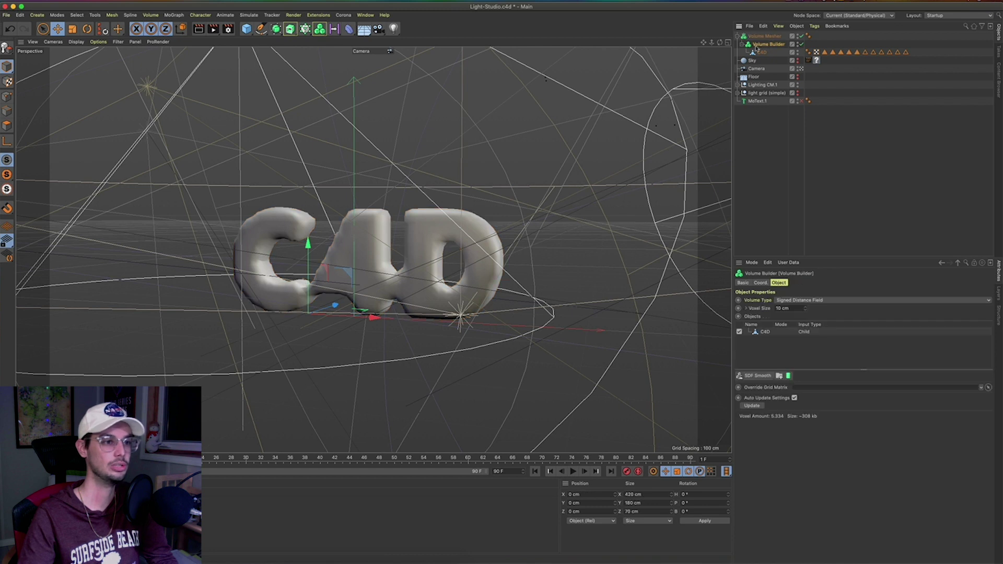
click(754, 377)
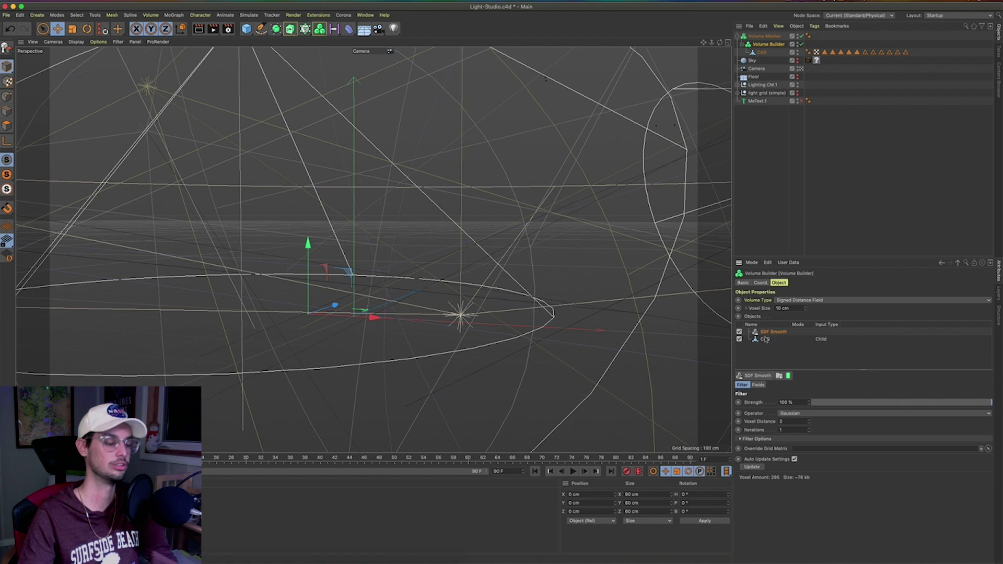
Set the Volume Builder's voxel size to 1 cm and keep the SDF Smooth operator on Gaussian.
click(784, 308)
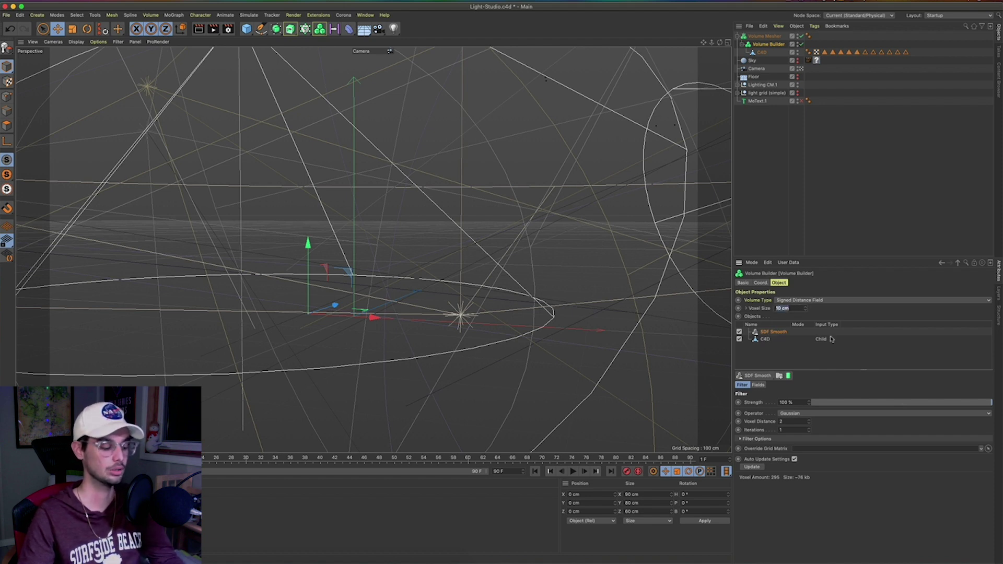
text(1)
key(Return)
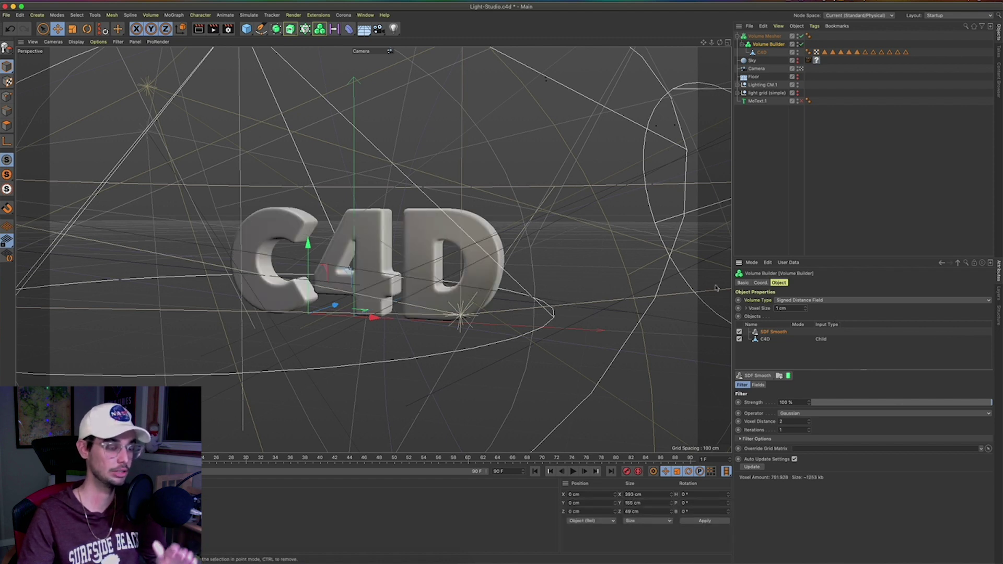
click(796, 308)
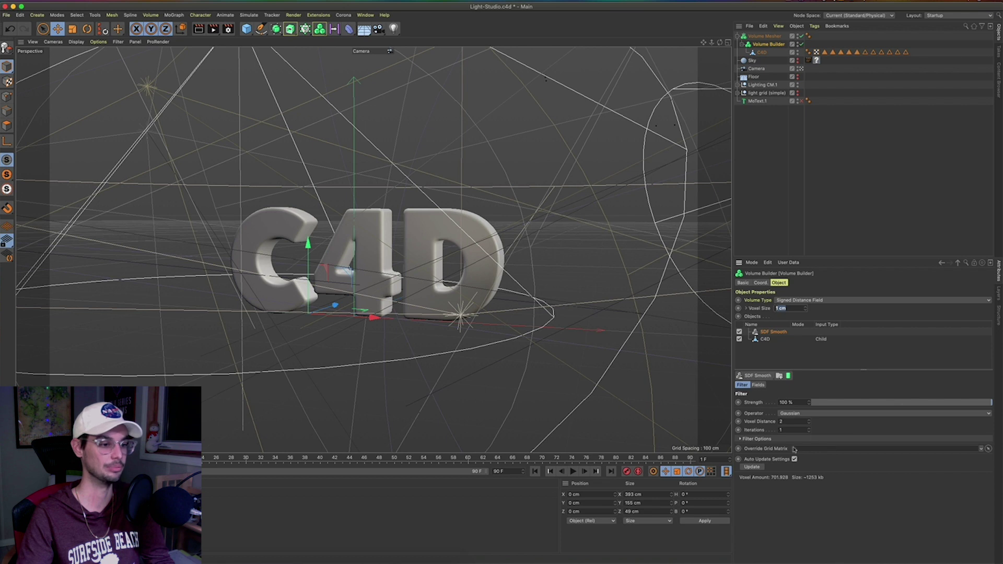
click(803, 414)
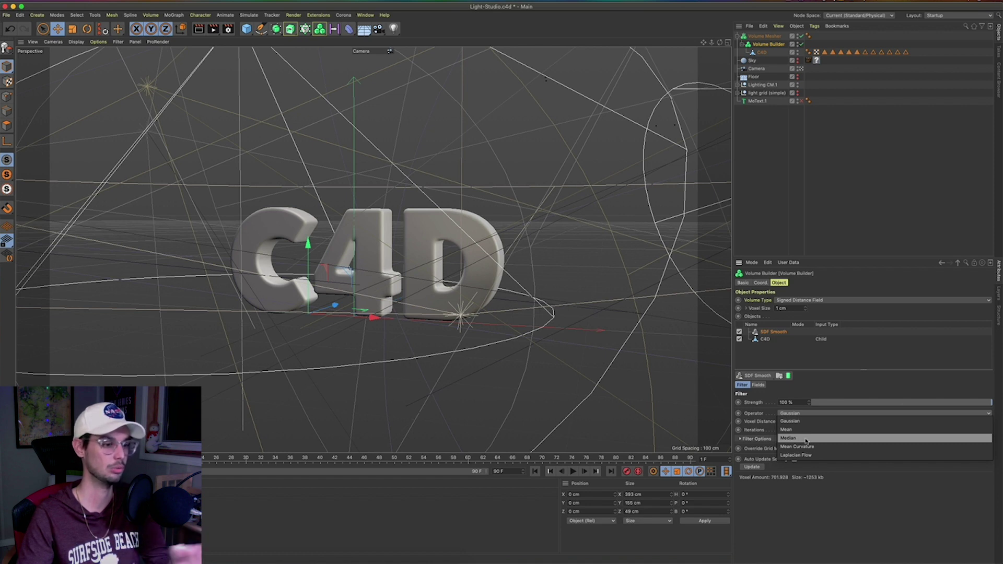
click(797, 421)
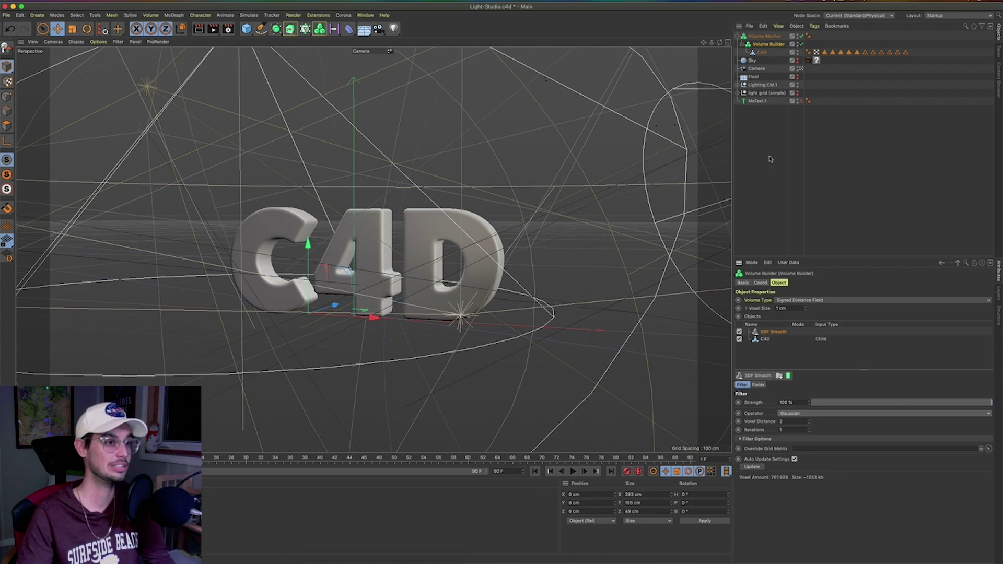
click(781, 140)
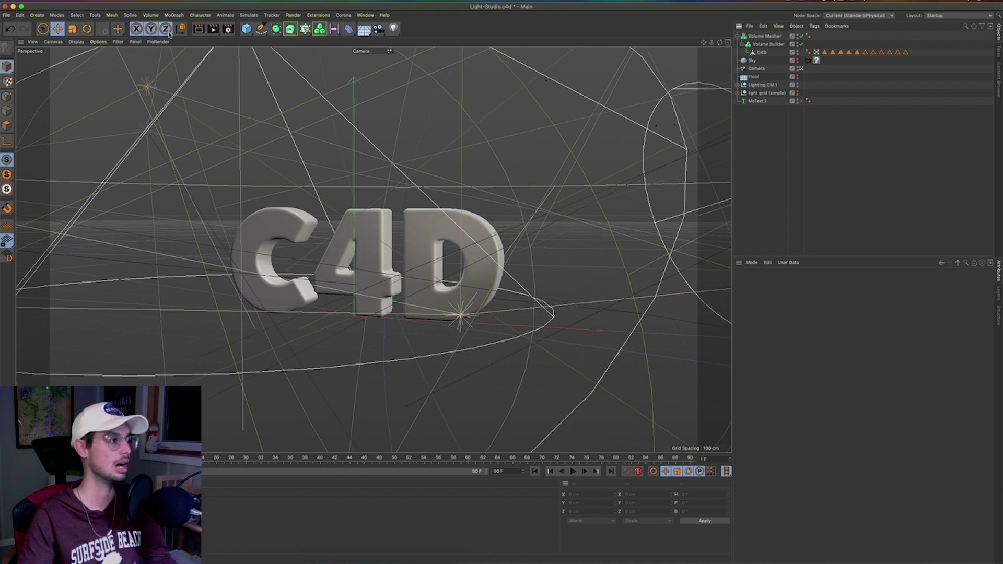
Add a MoGraph Matrix in Object mode, using the C4D polygon object as its distribution source.
click(179, 15)
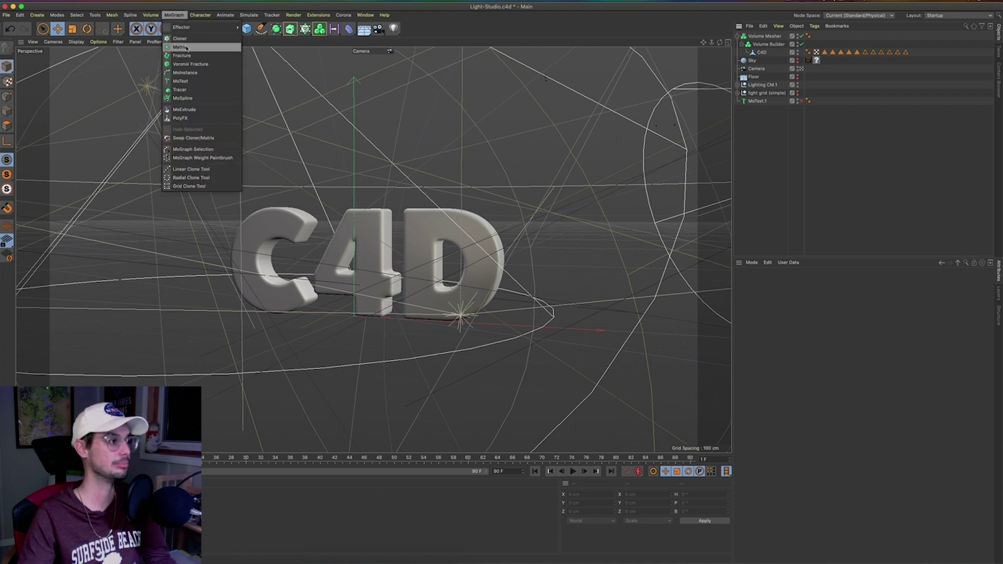
click(206, 48)
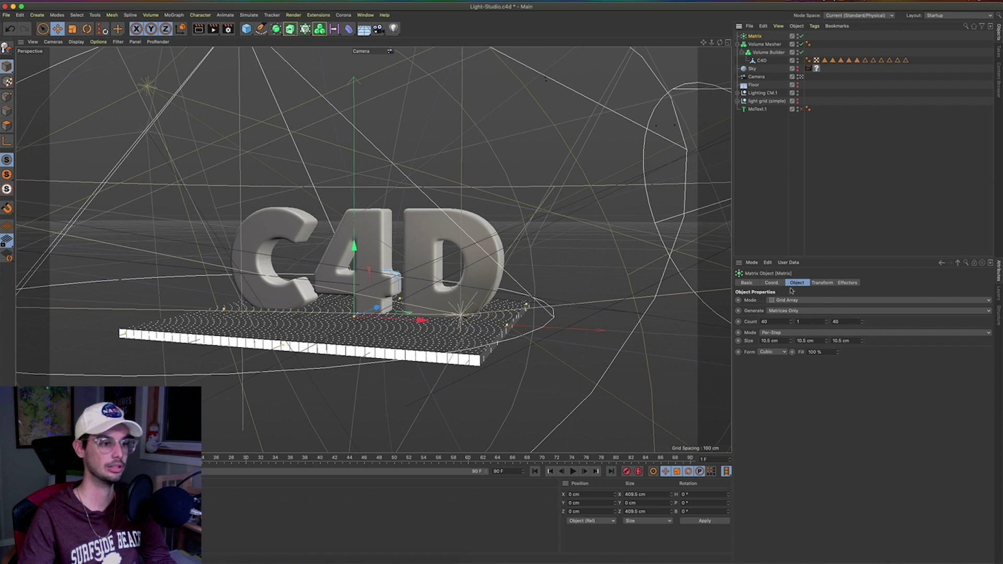
click(794, 302)
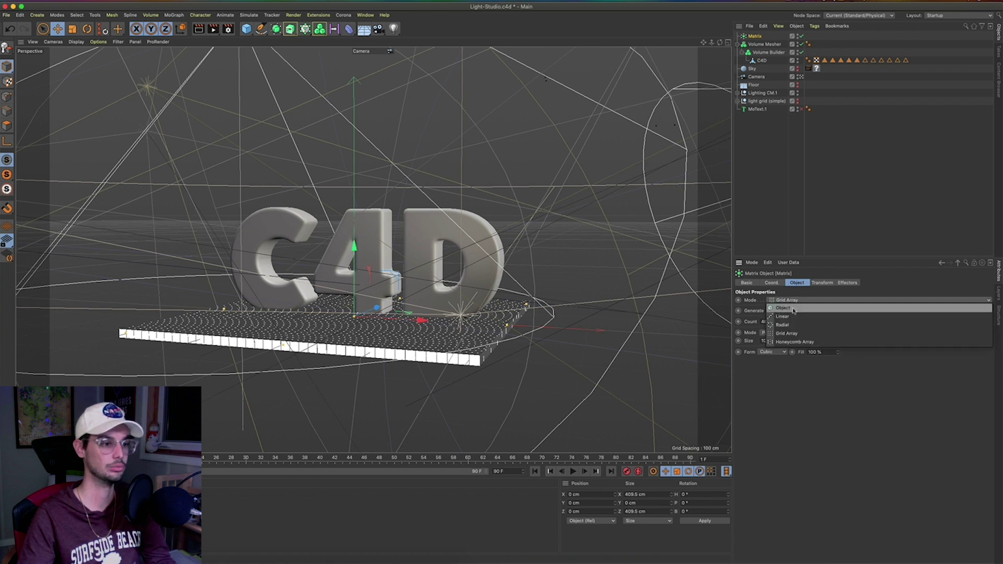
click(793, 309)
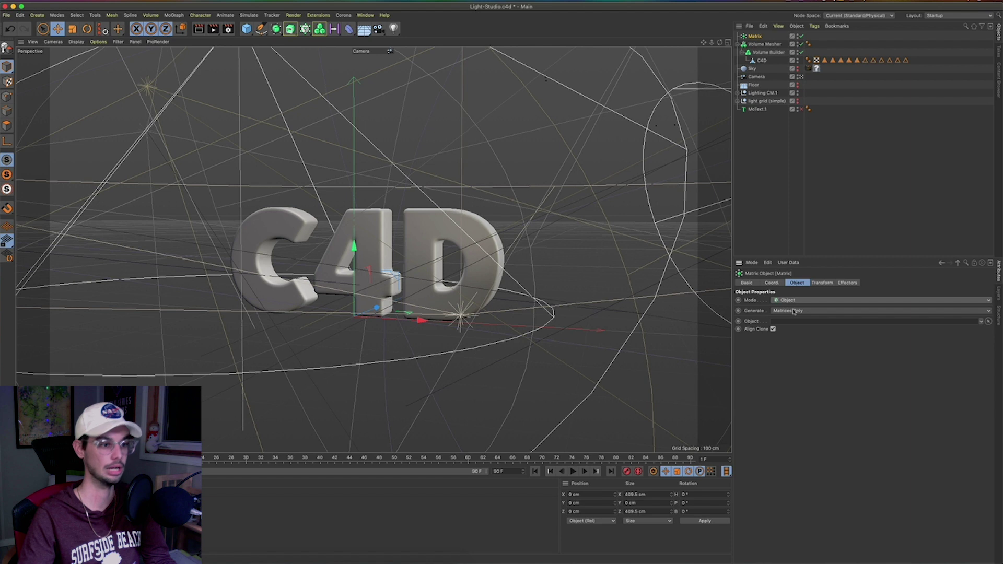
click(987, 321)
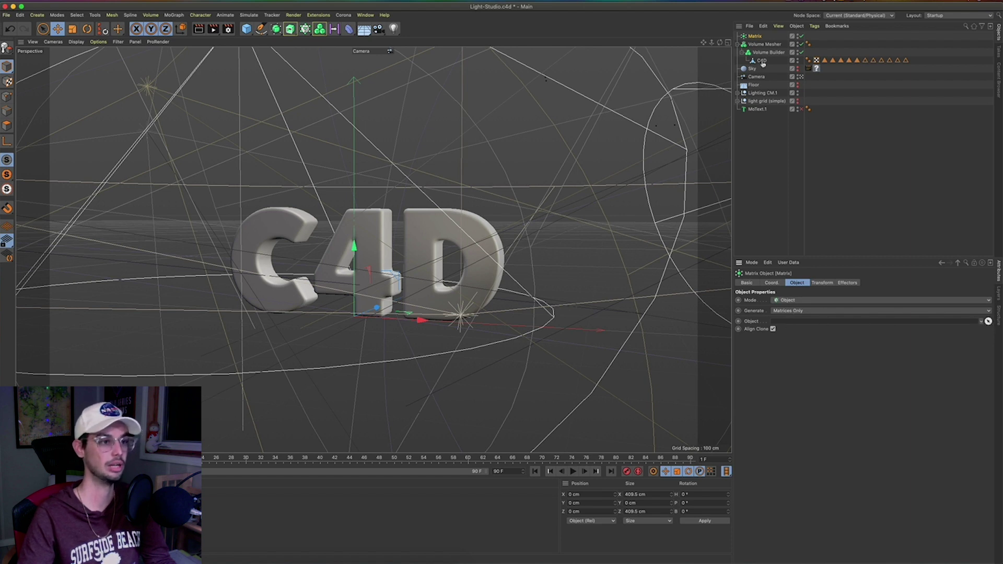
click(761, 61)
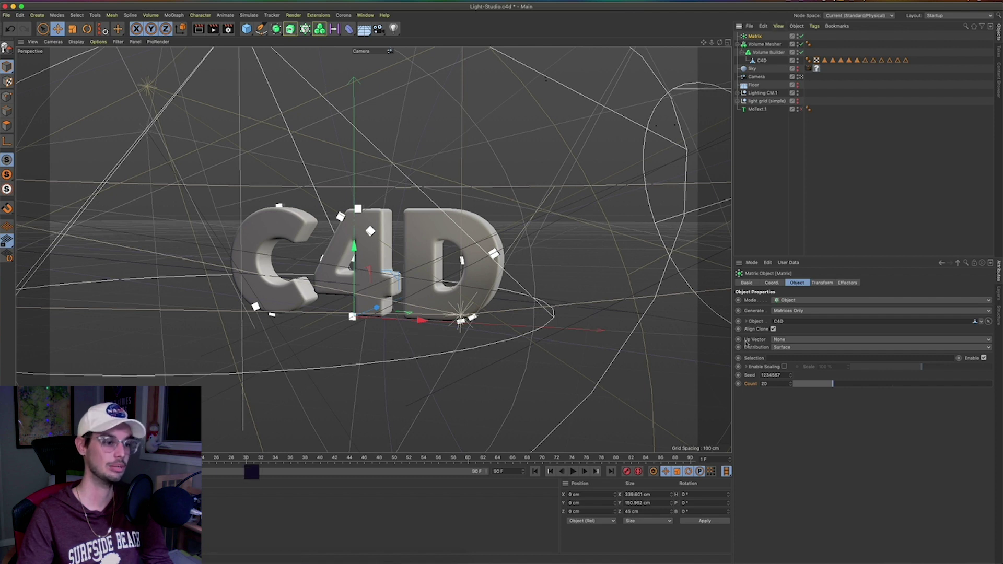
Set the Matrix object's surface distribution count to 4000.
double_click(774, 384)
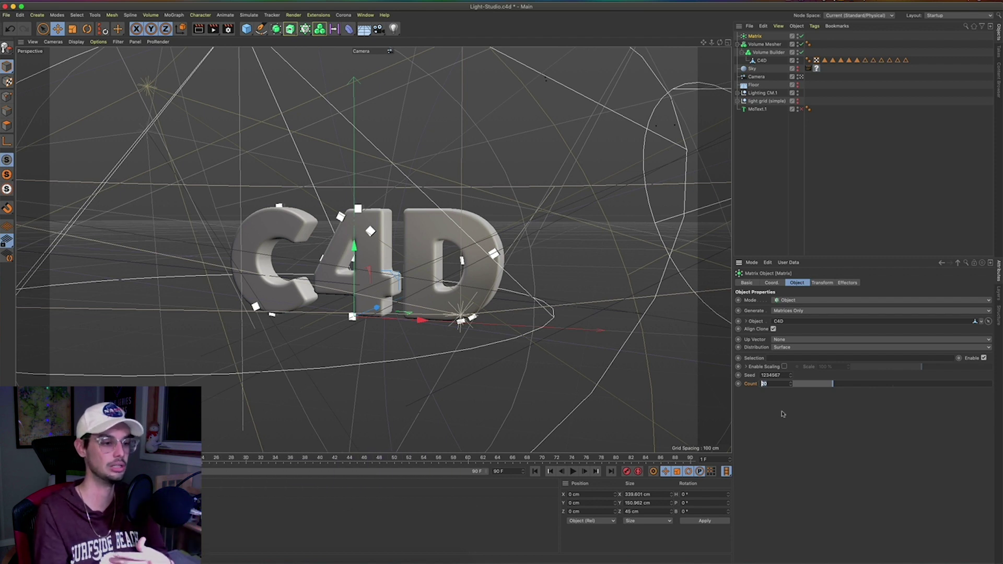
text(4000)
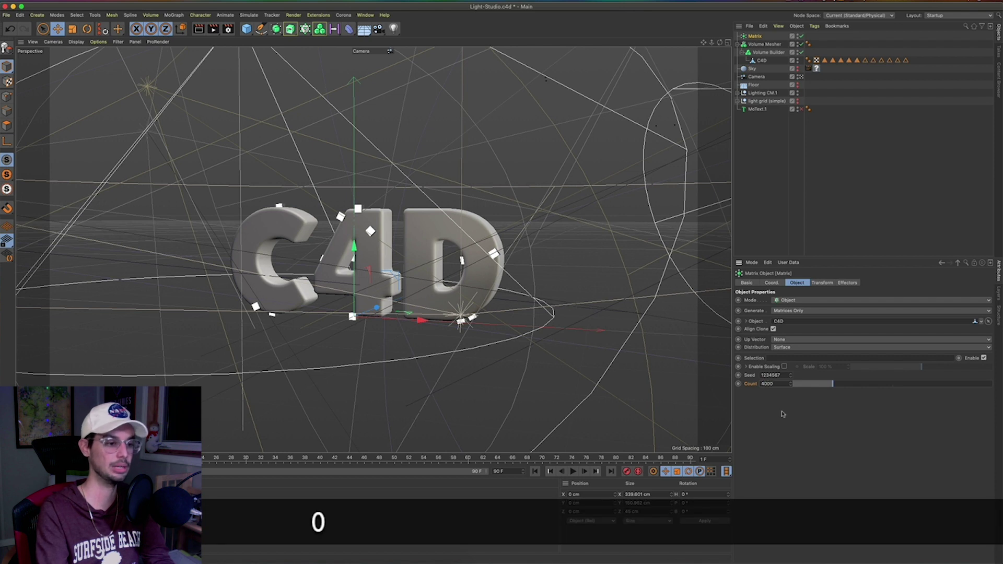
key(Return)
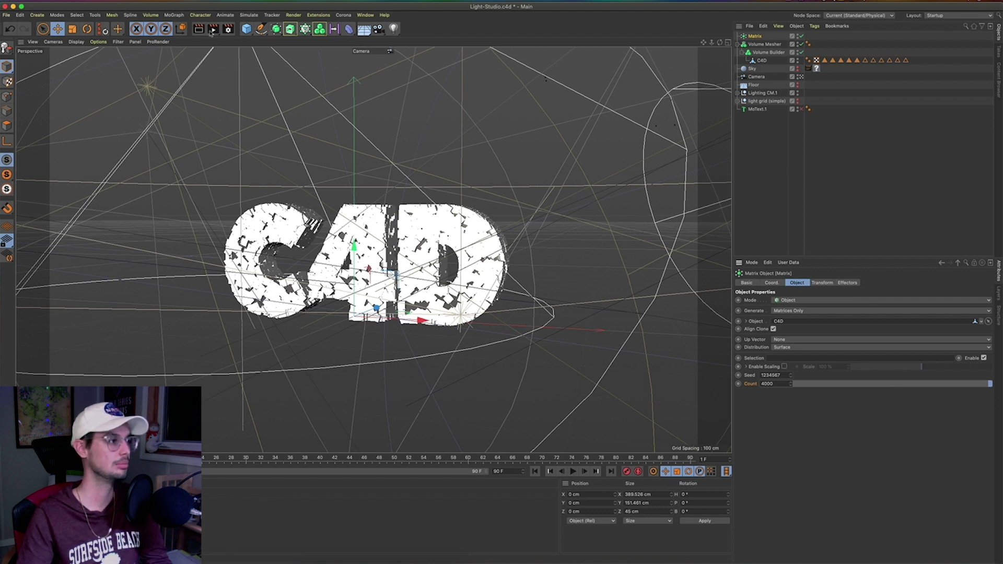
Add a Shader effector to the Matrix and set its uniform scale parameter to -1.
click(174, 16)
mouse_move(174, 30)
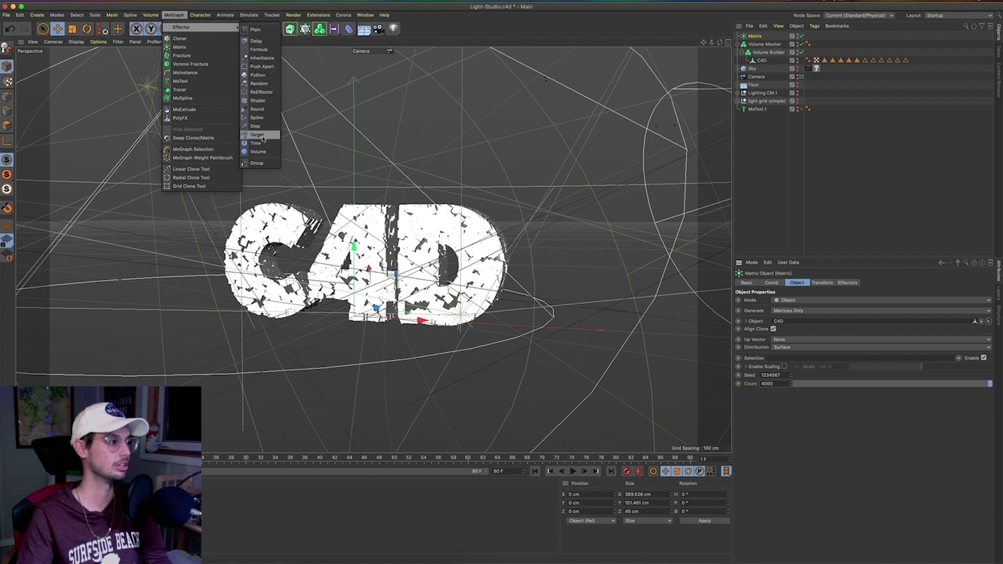
click(258, 101)
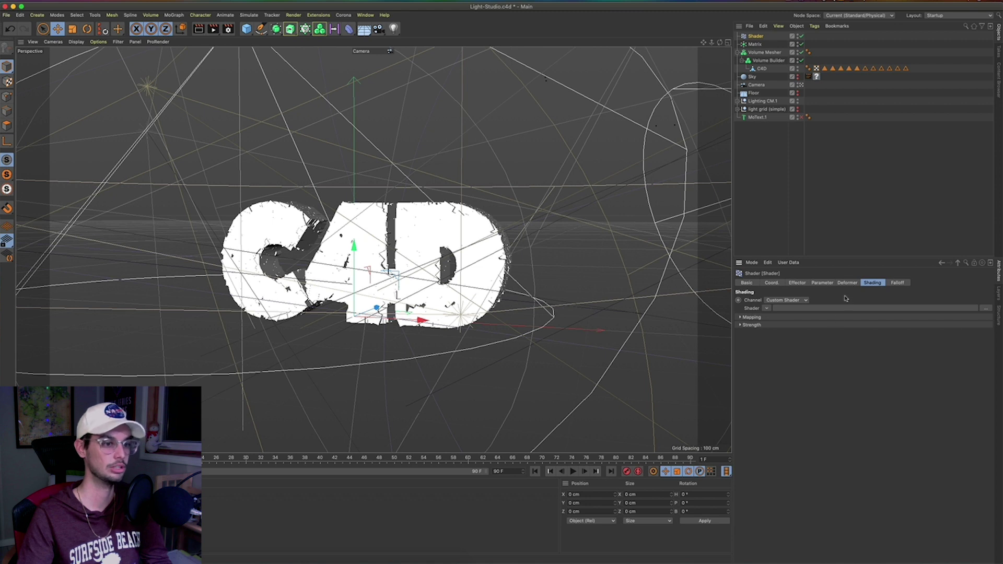
click(821, 284)
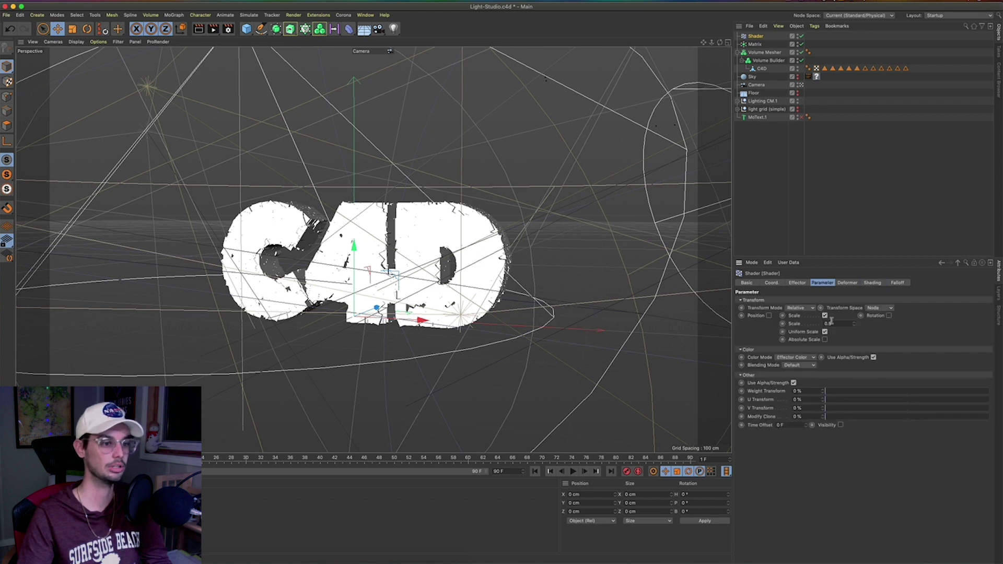
text(-1)
key(Return)
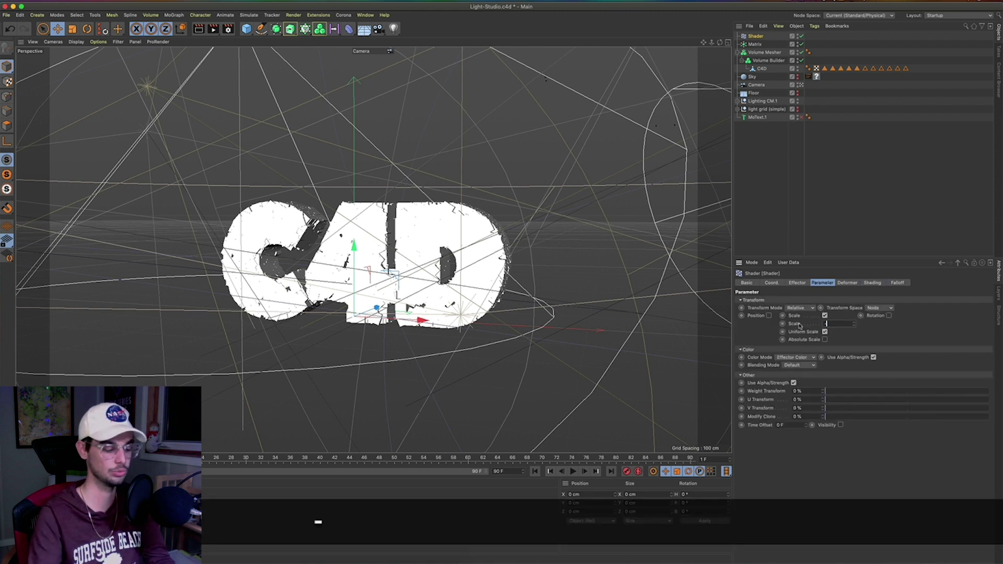
Load a Noise shader into the Shader effector and set the noise's global scale to 500%.
click(871, 284)
click(766, 309)
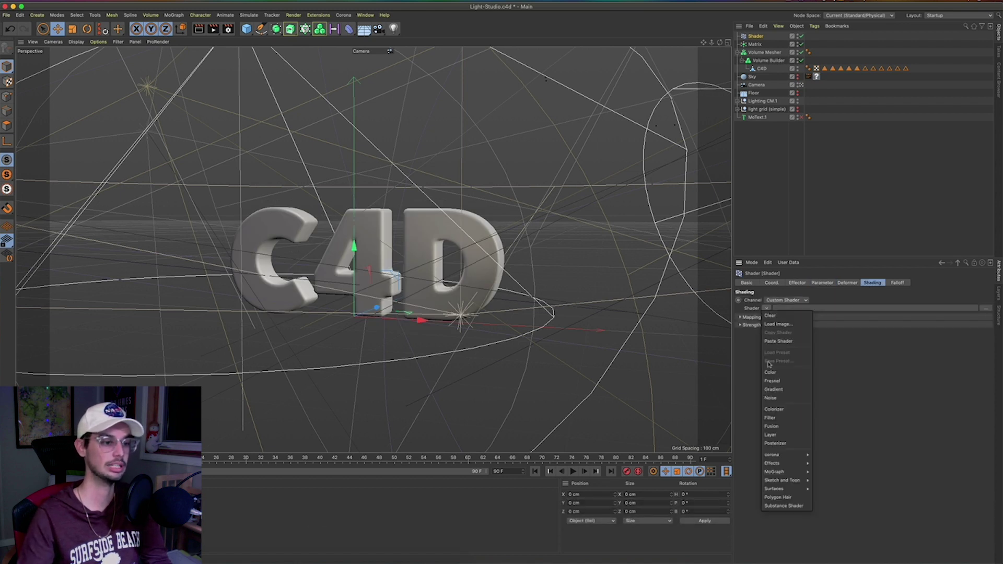
click(774, 397)
click(767, 328)
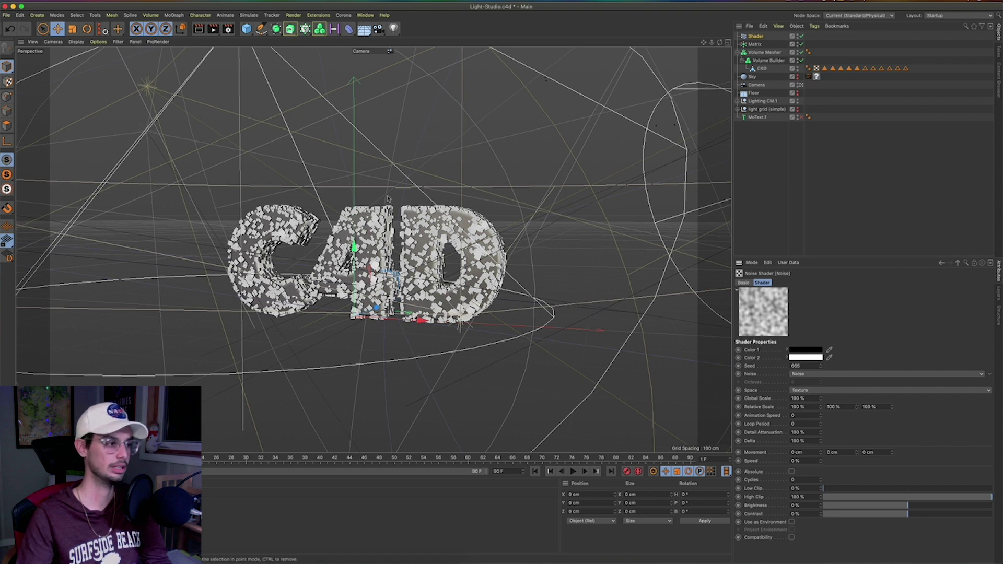
click(813, 399)
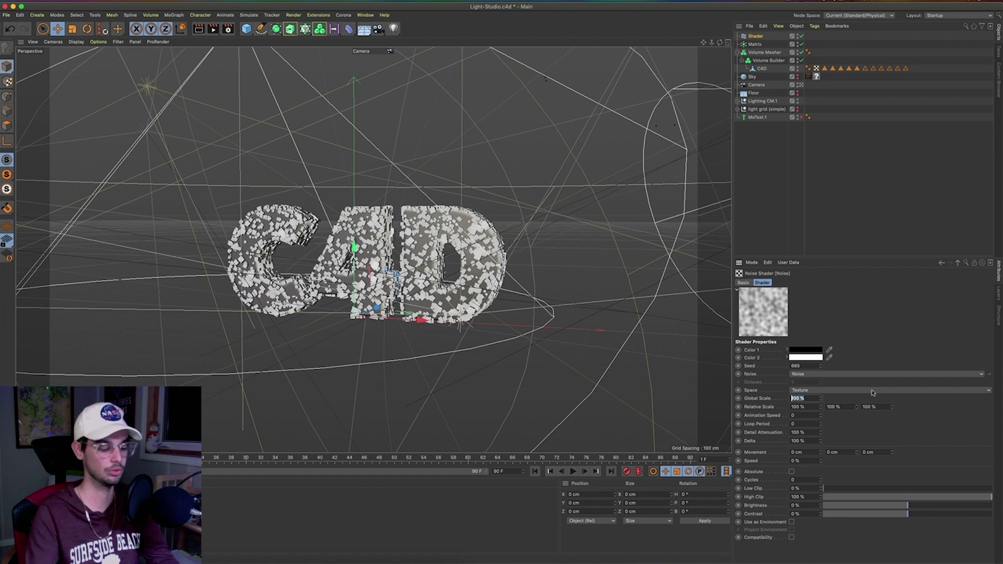
text(500)
key(Return)
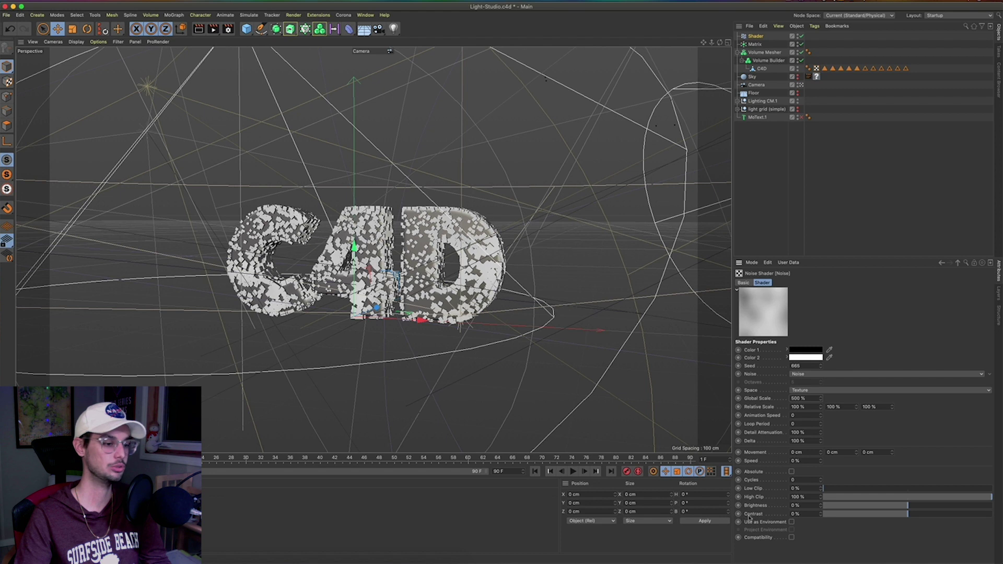
Raise the noise shader's contrast to 81% and its brightness to 13%.
drag(931, 518, 977, 517)
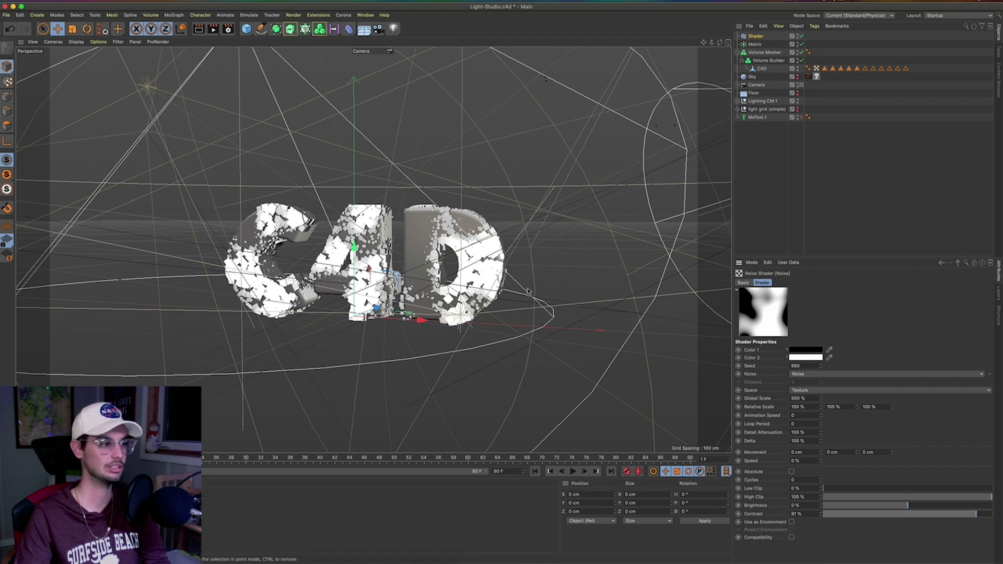
click(925, 507)
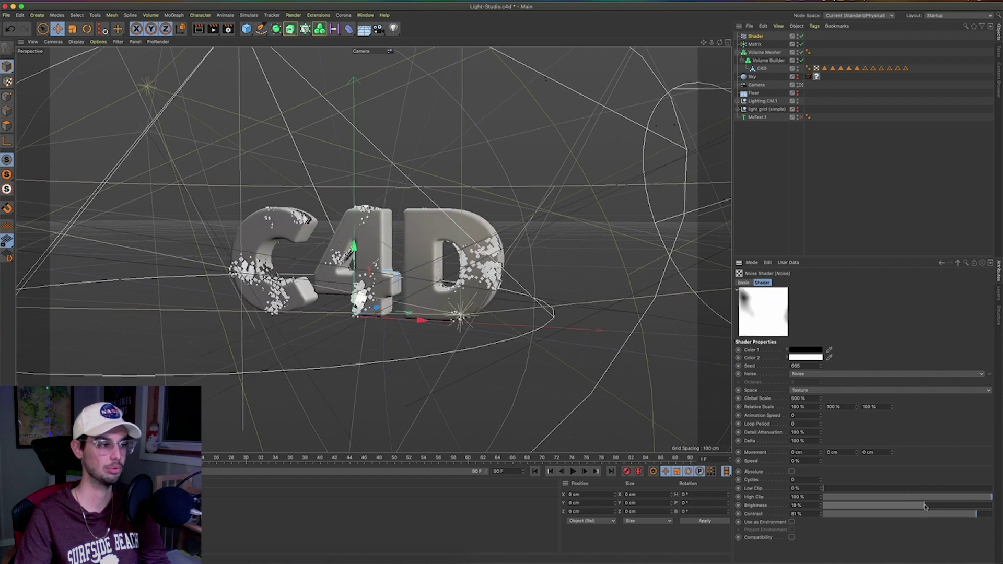
drag(926, 506, 920, 506)
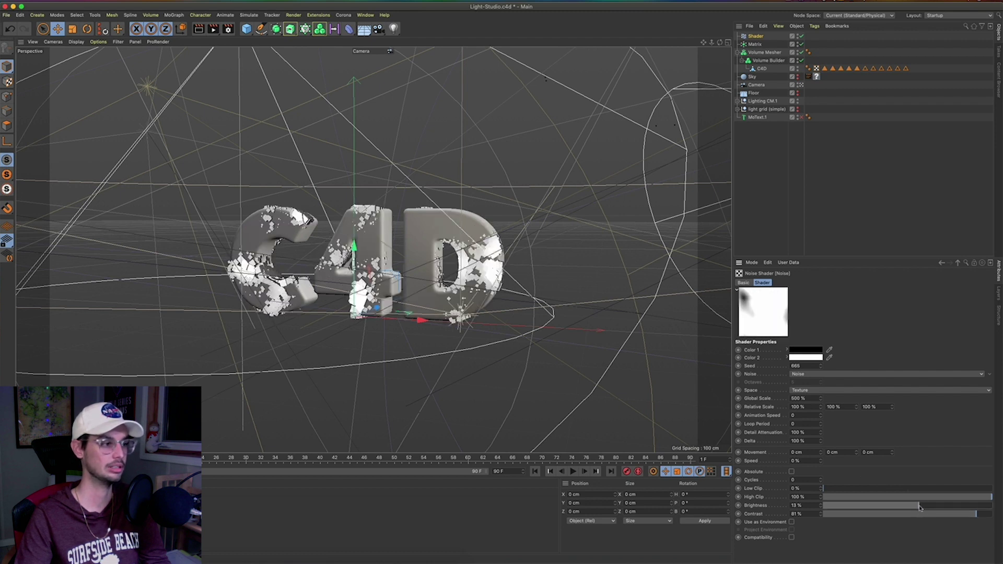
click(814, 505)
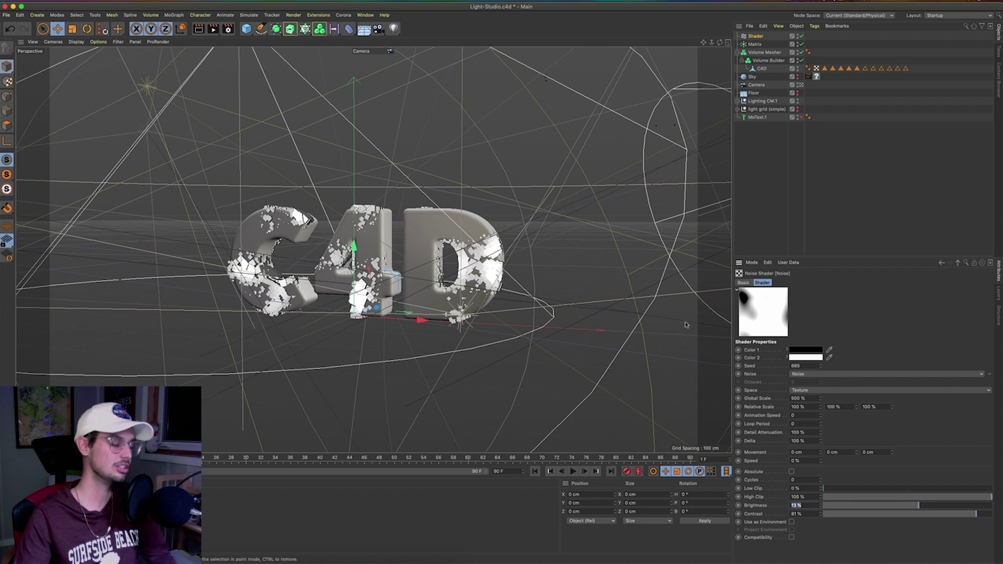
Nest the Matrix inside the Volume Builder and place it beneath SDF Smooth in the builder's object list.
drag(757, 45, 769, 63)
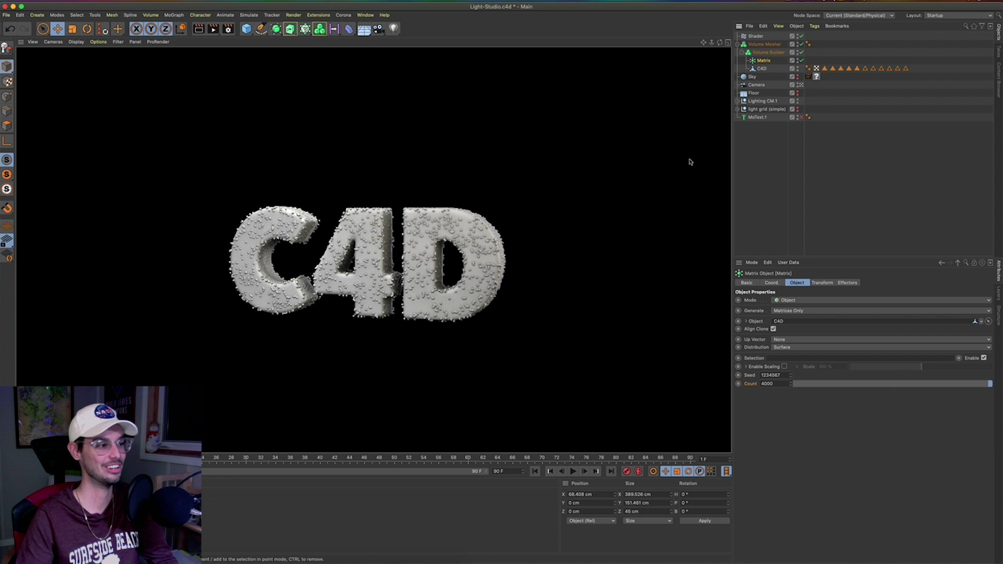
click(763, 52)
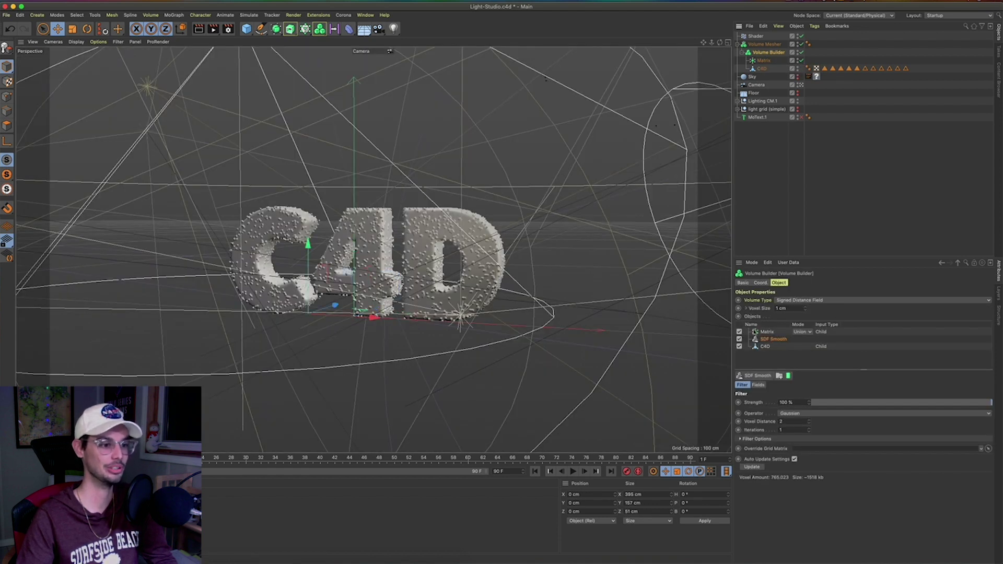
drag(765, 332, 766, 343)
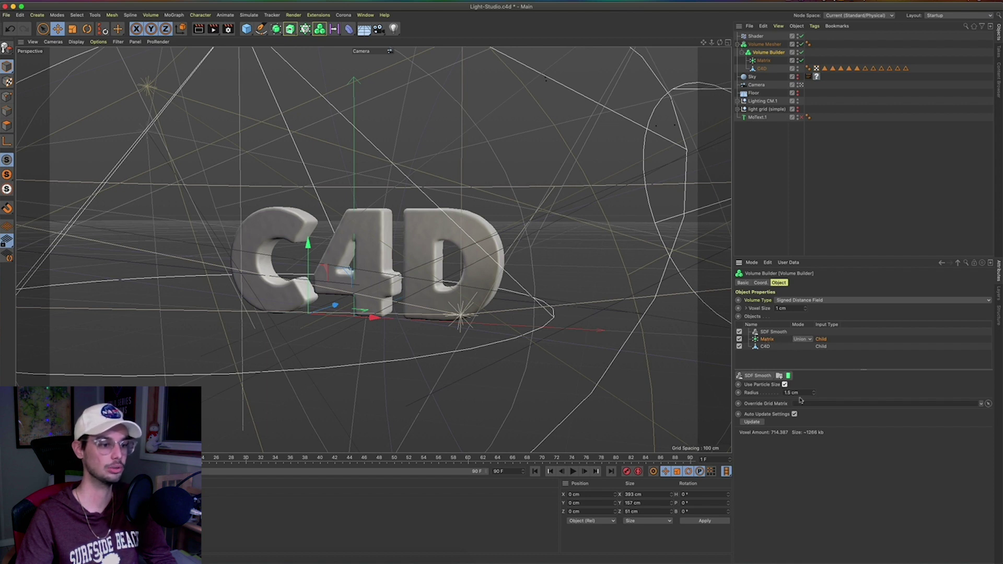
Set the Matrix particle radius in the Volume Builder to 10 cm.
click(796, 392)
text(10)
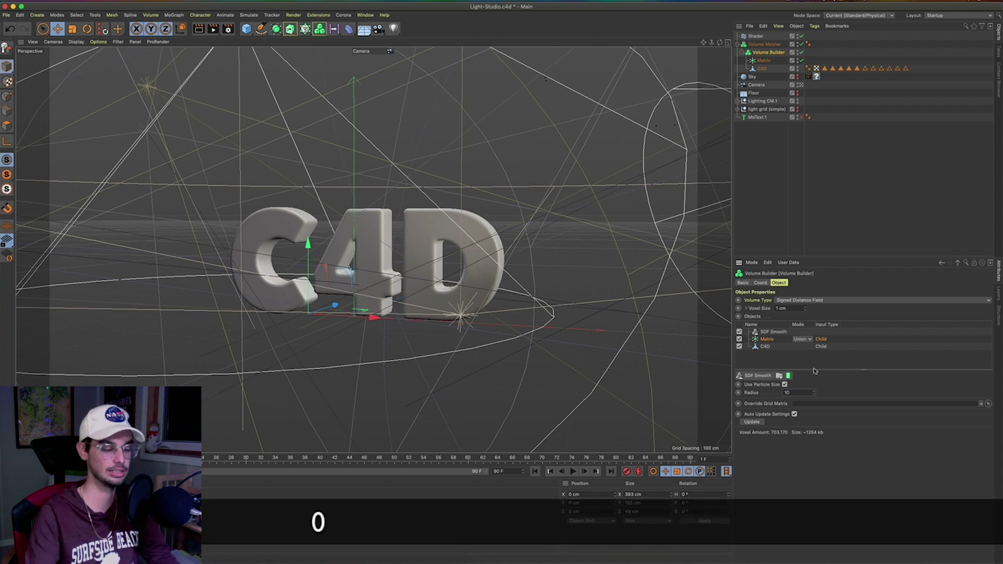
key(Return)
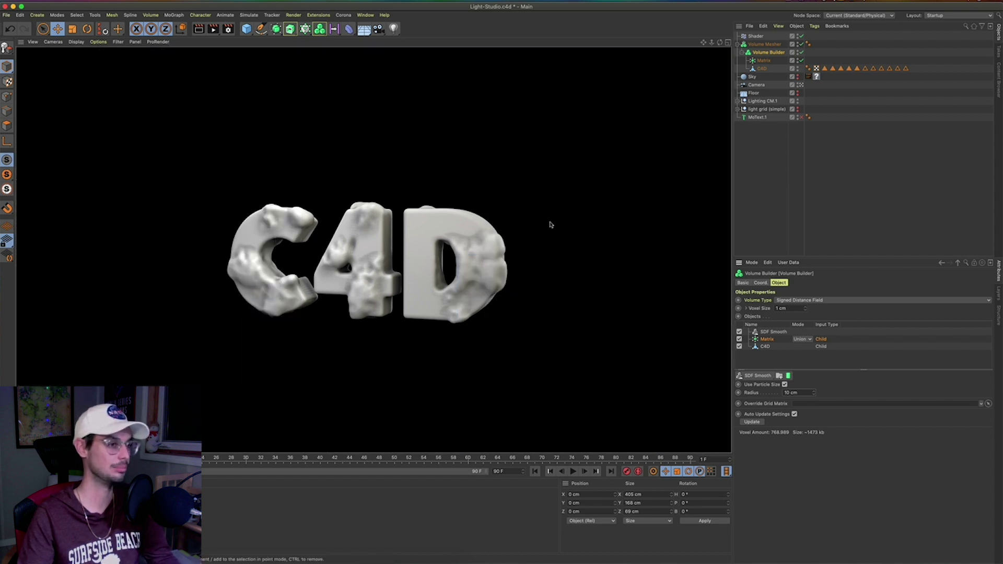
Set the global scale of the Shader effector's noise to 700%.
click(760, 37)
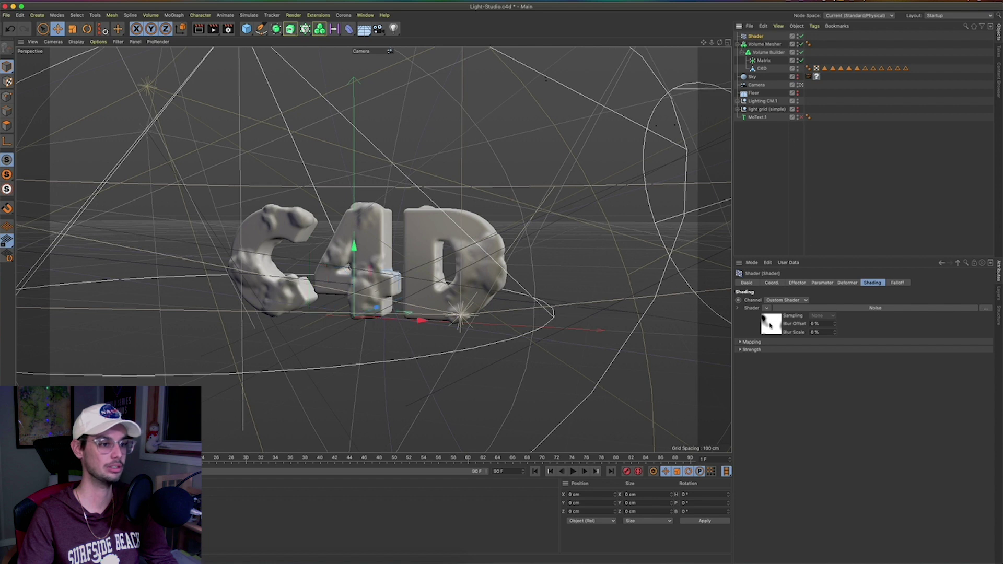
click(805, 398)
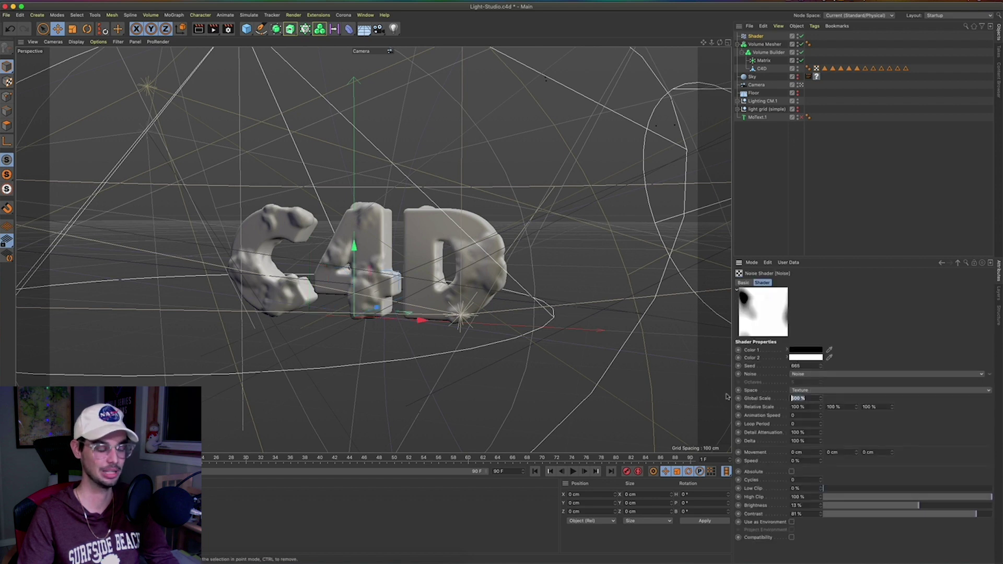
text(700)
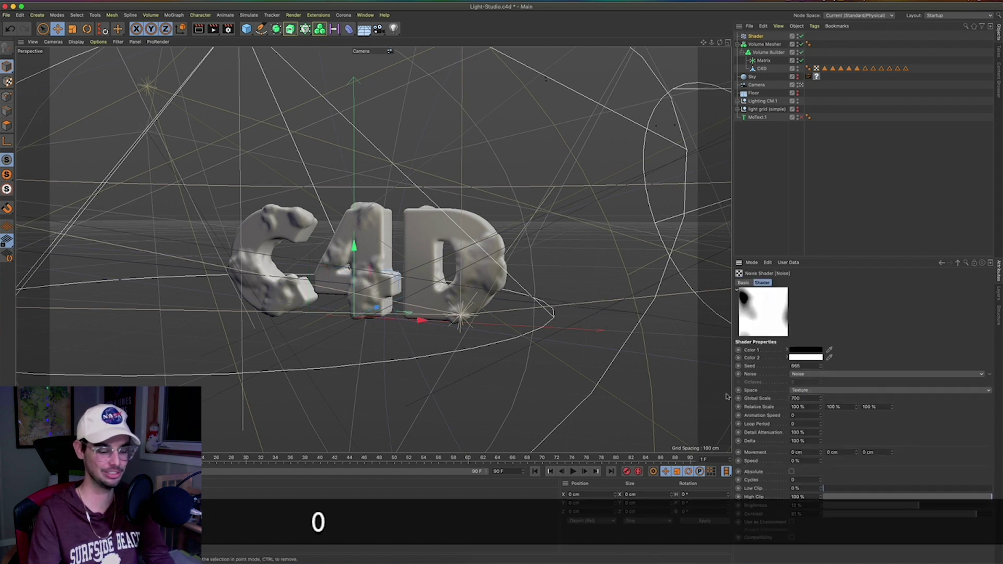
key(Return)
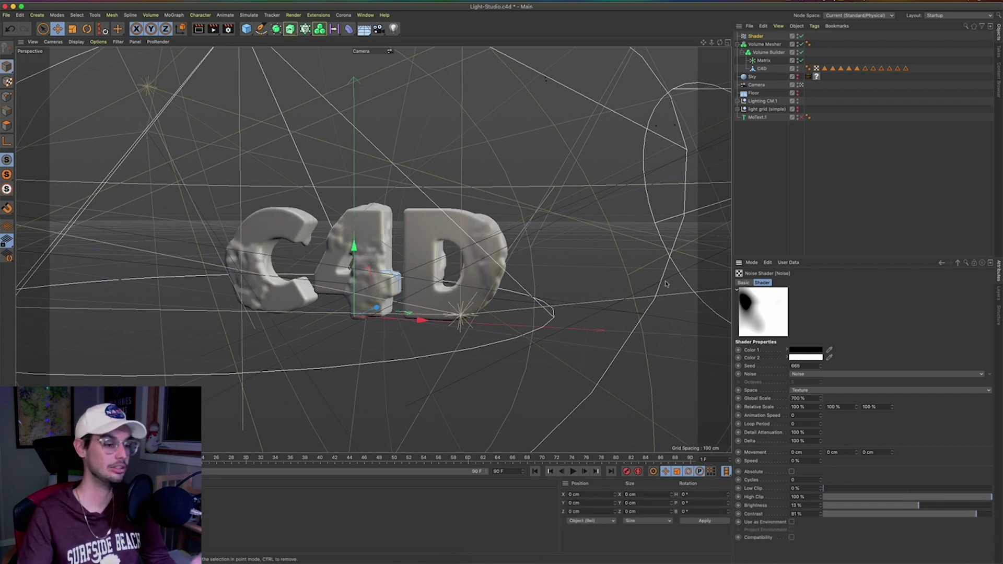
Animate the noise with an animation speed of 1 and a loop period of 4, preview playback, and return to the first frame.
click(573, 472)
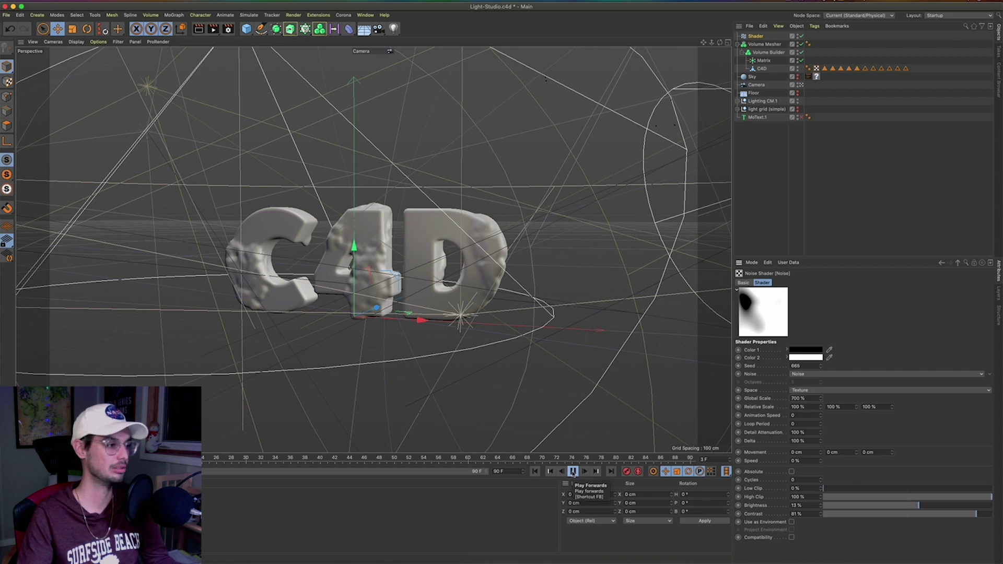
click(573, 471)
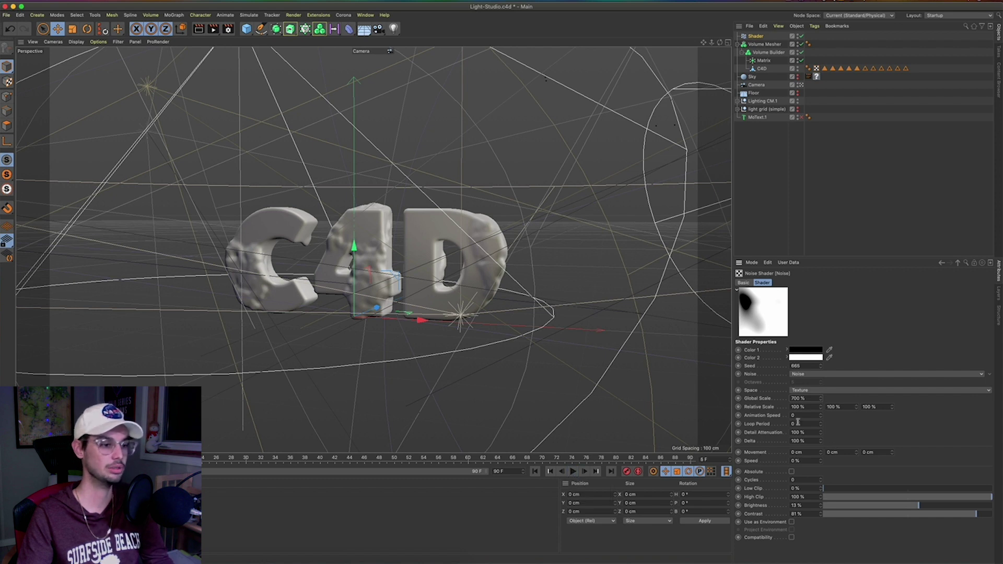
text(1)
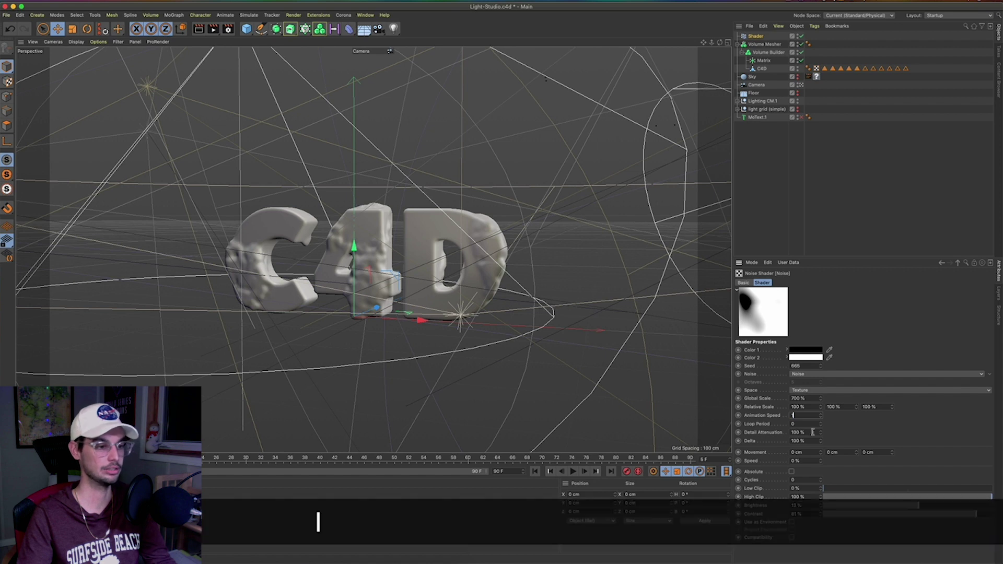
click(803, 424)
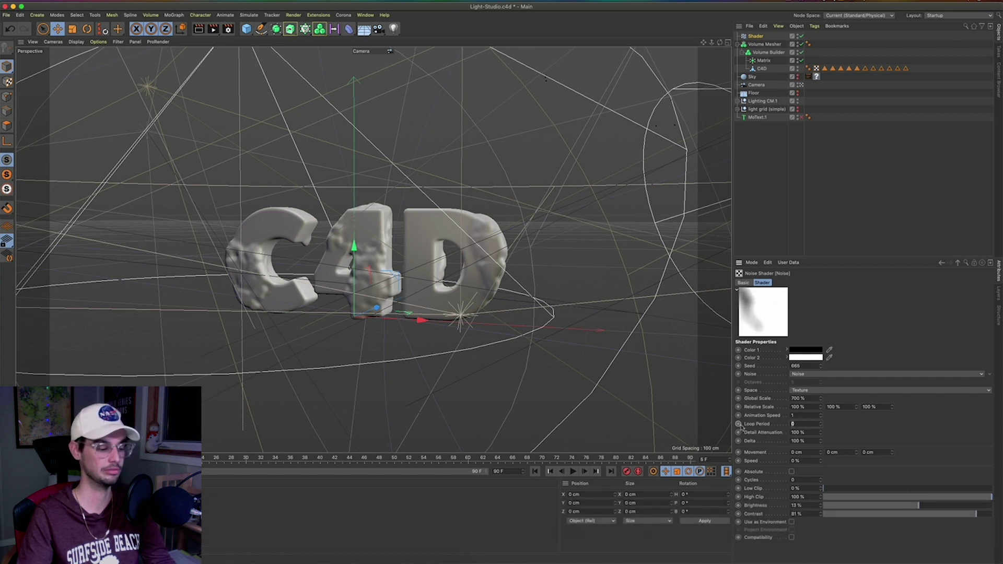
text(4)
click(573, 472)
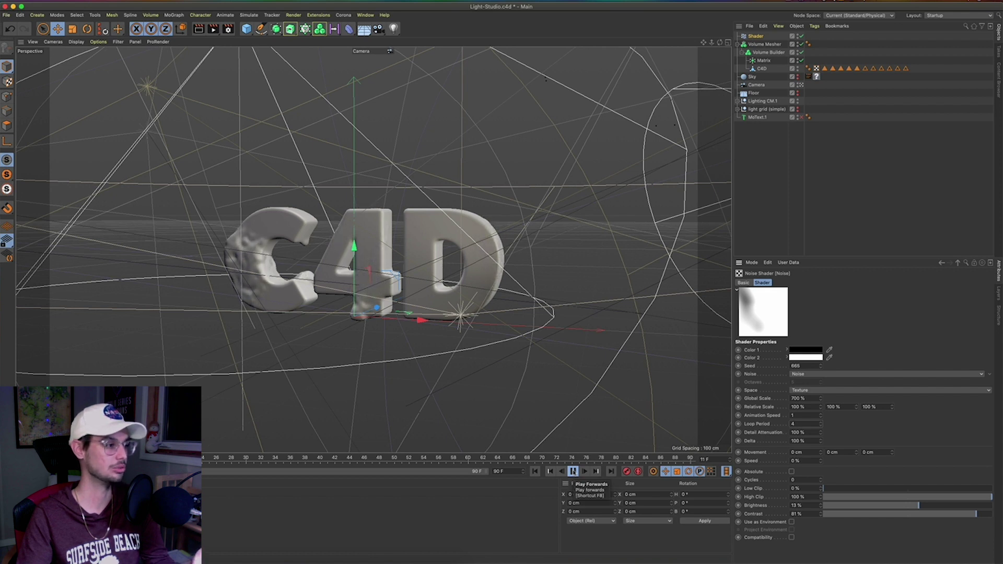
click(573, 471)
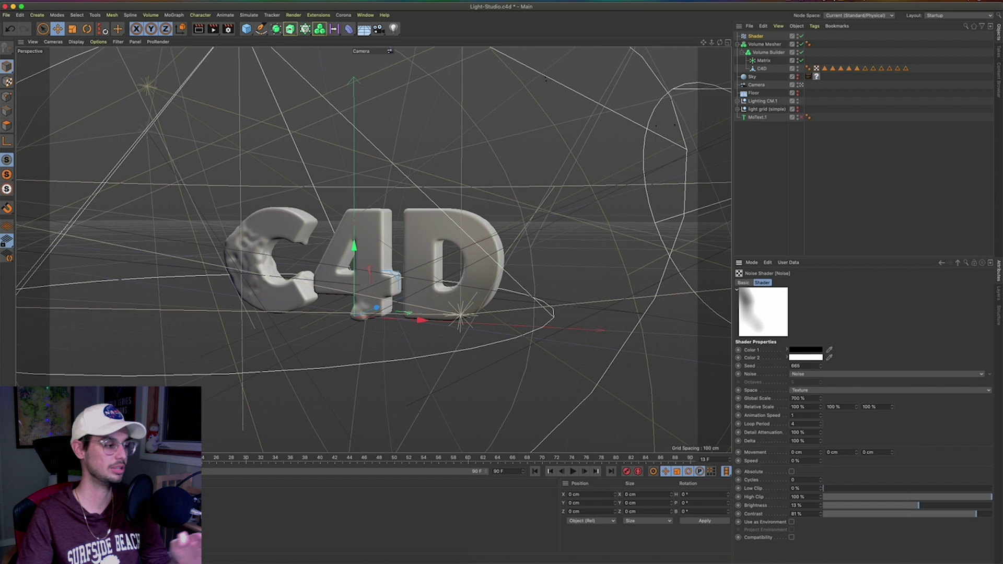
key(shift+f)
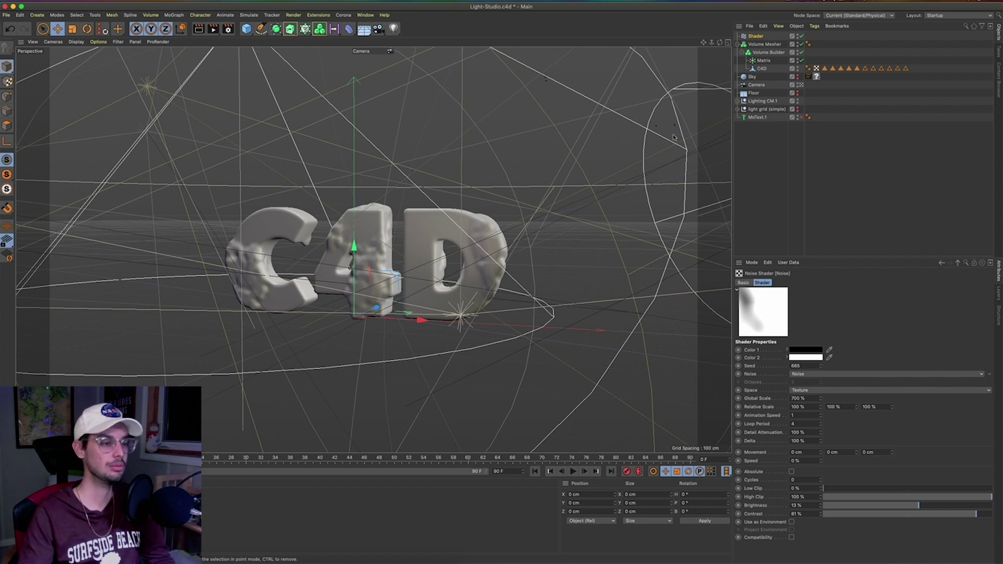
Add Clean Metal Silver 6, Metal 12 and Fairytale Crystal from the Mega Materials Pack v10 presets to the scene's materials.
click(999, 77)
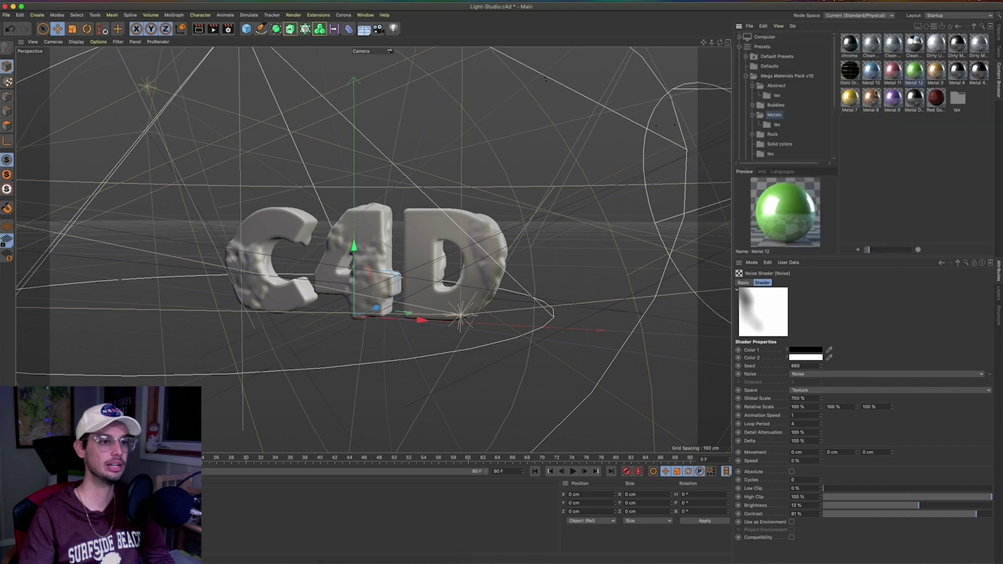
drag(898, 47, 154, 508)
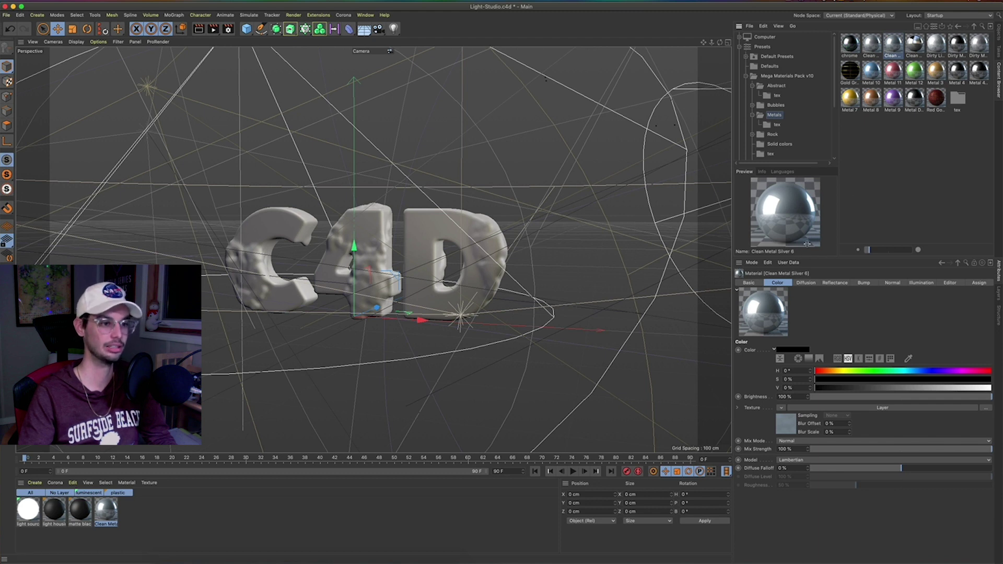
double_click(914, 71)
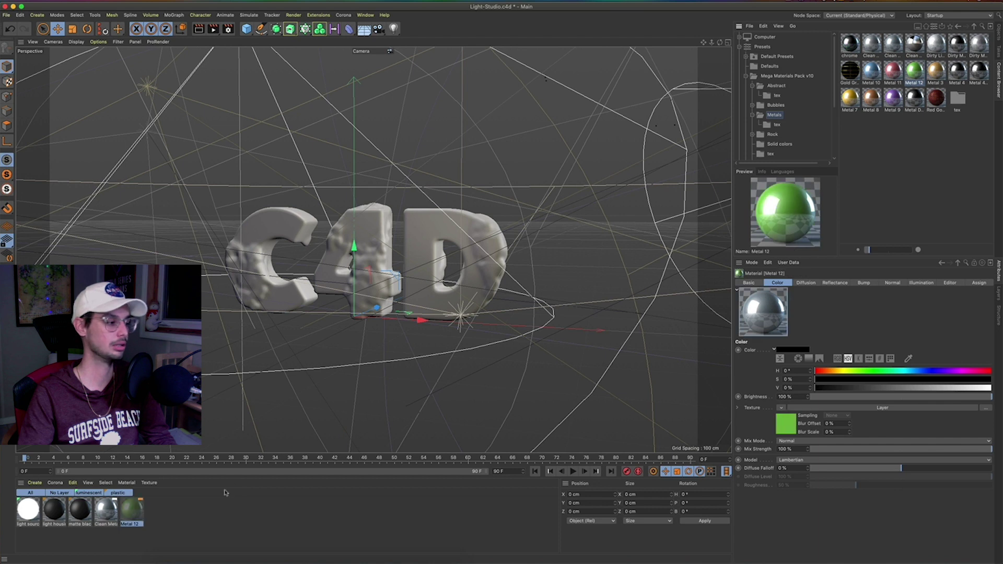
click(974, 26)
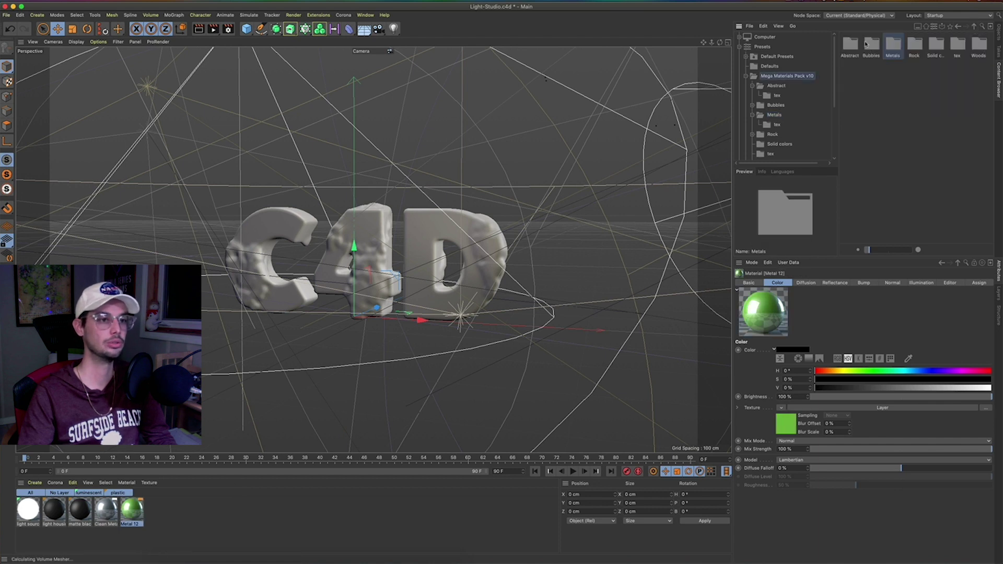
double_click(854, 45)
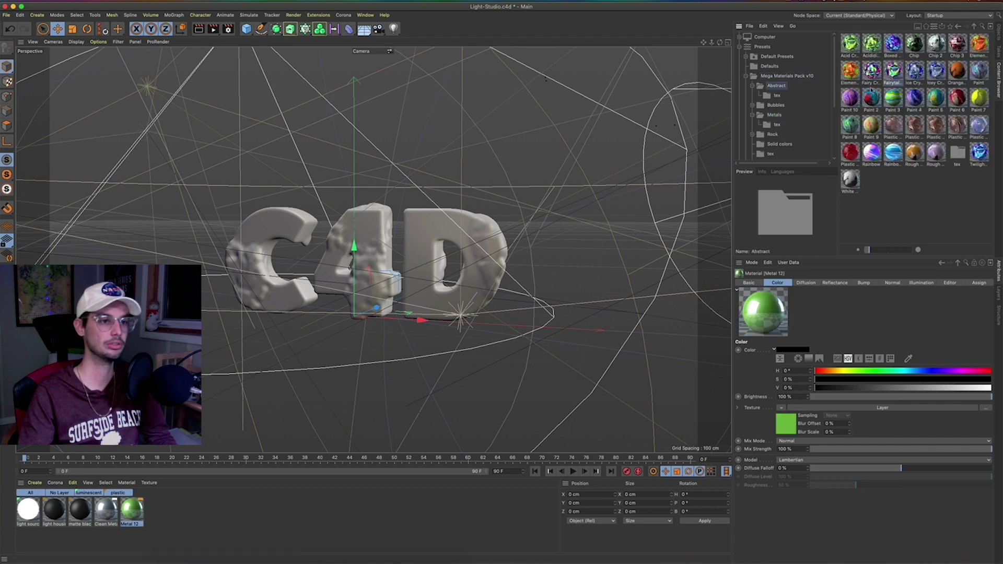
drag(167, 523, 166, 521)
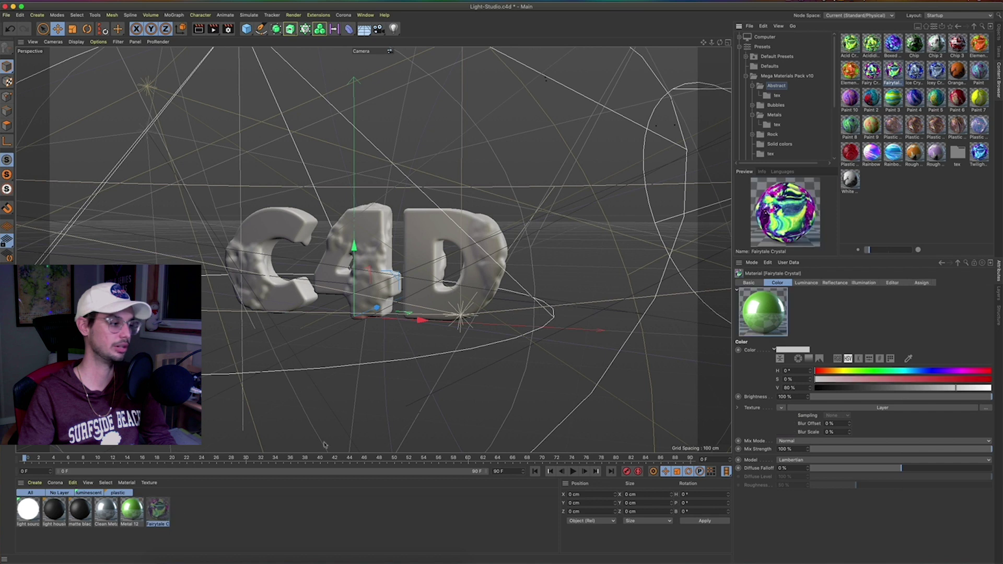
Apply the green Metal 12 material to the Volume Builder.
click(998, 33)
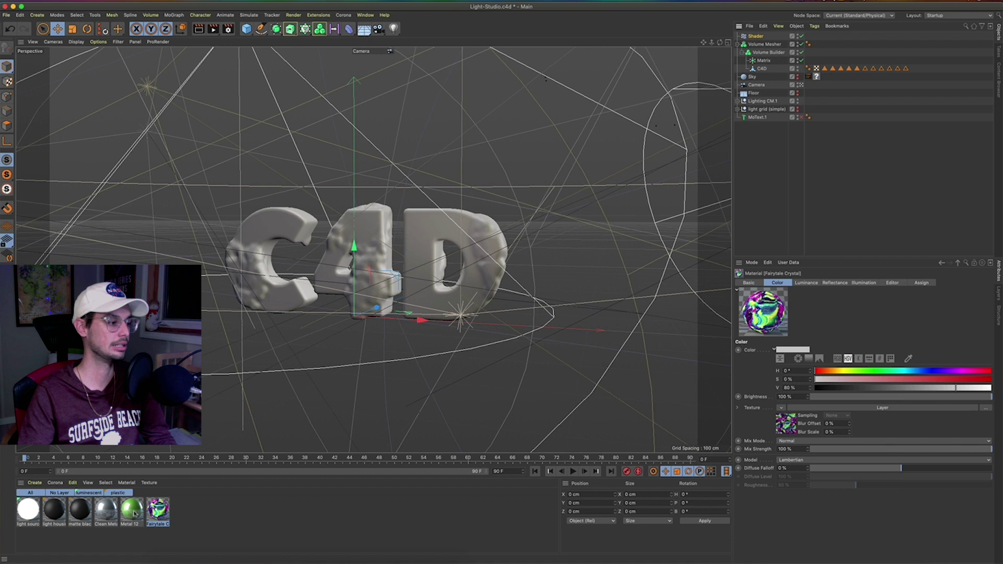
drag(134, 513, 708, 101)
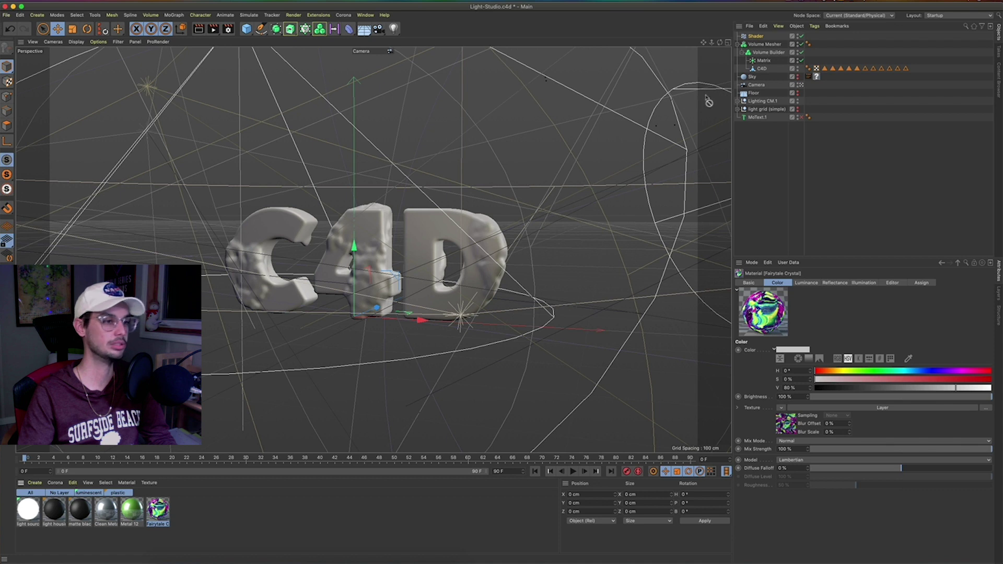
drag(771, 55, 771, 55)
Group the Shader effector and the Volume Mesher under a null named Green.
click(760, 44)
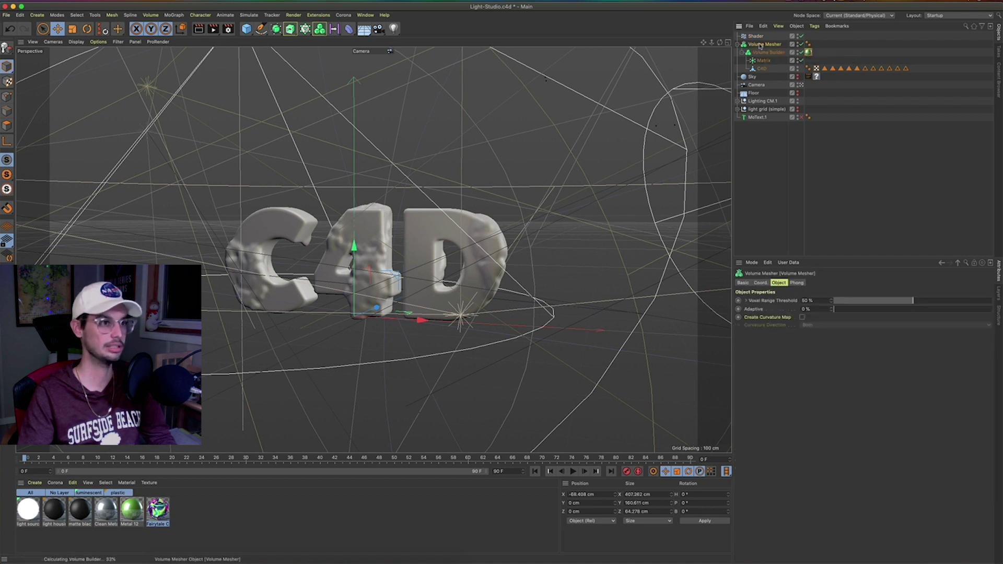
shift+click(755, 37)
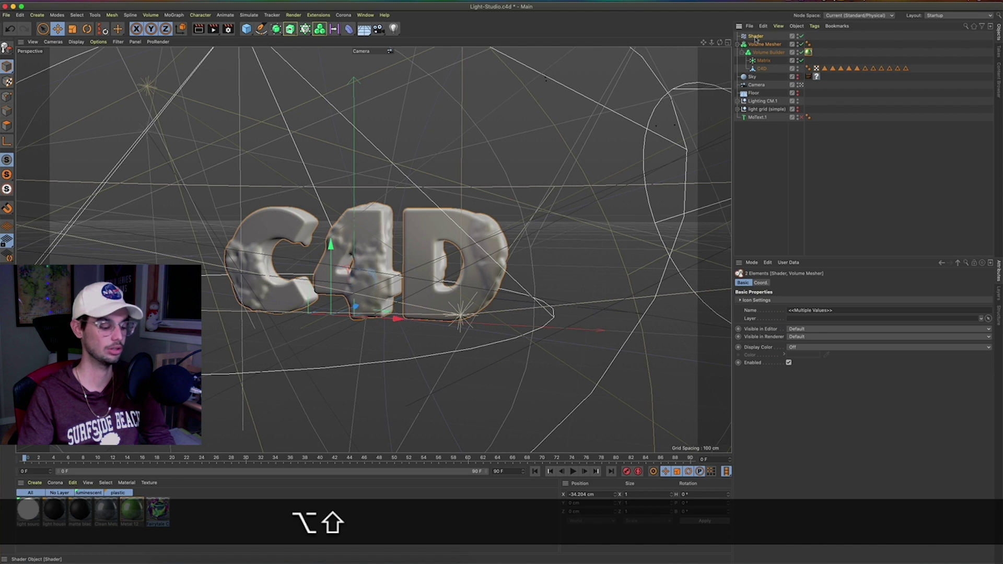
key(alt+g)
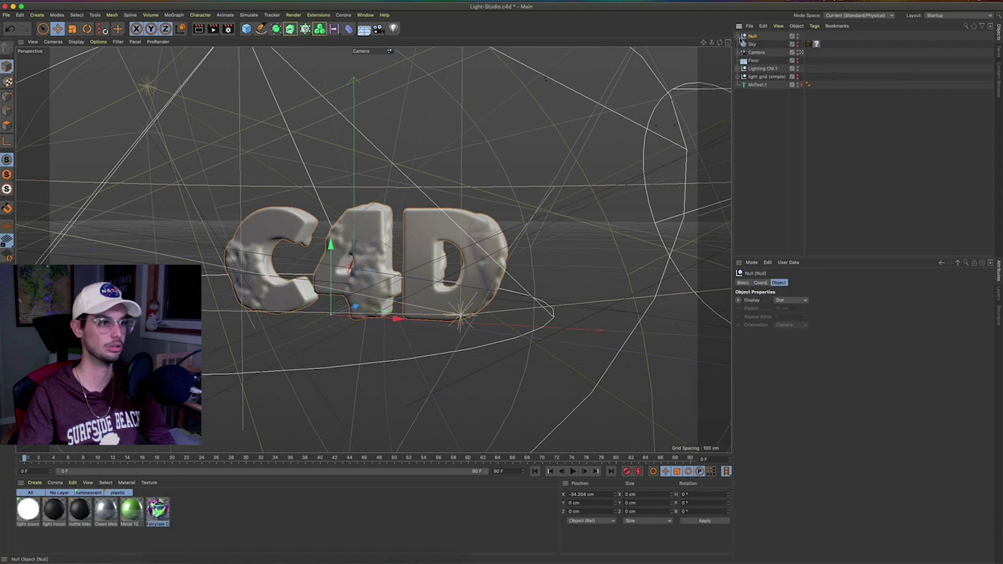
double_click(753, 36)
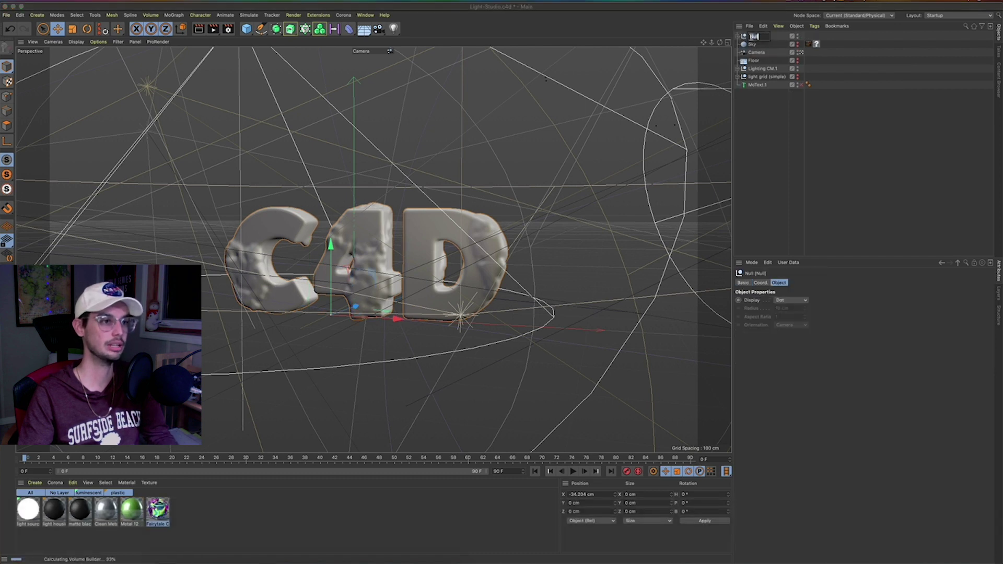
text(Green)
key(Return)
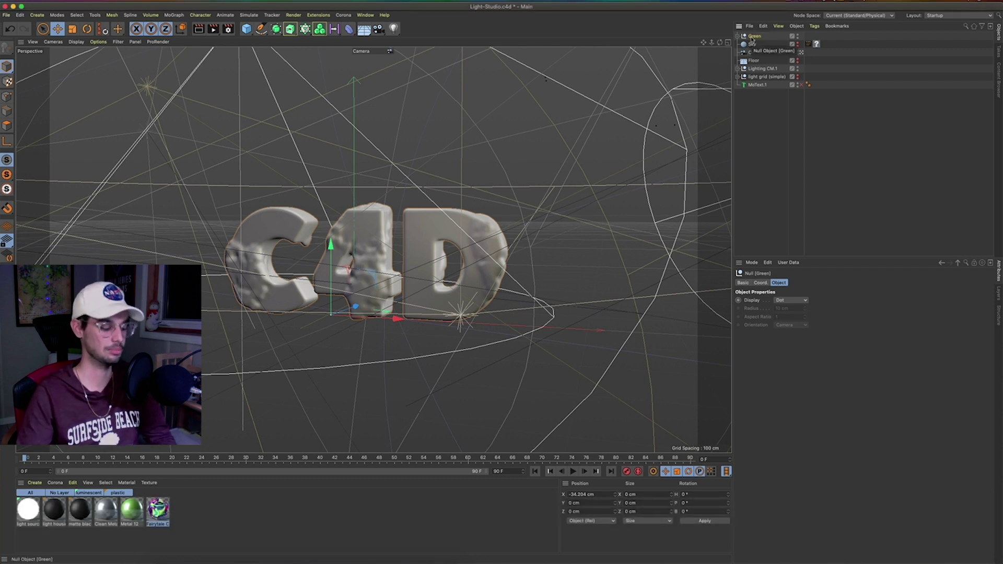
Duplicate the Green group, rename the copy Base and place it beneath Green in the object hierarchy.
key(super+c)
key(super+v)
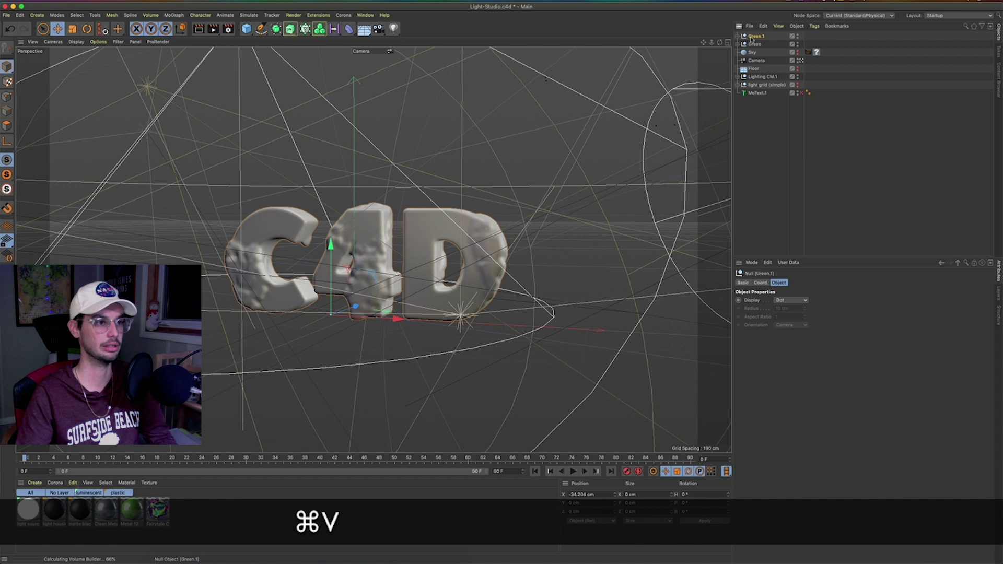
double_click(755, 36)
text(Bae)
key(Return)
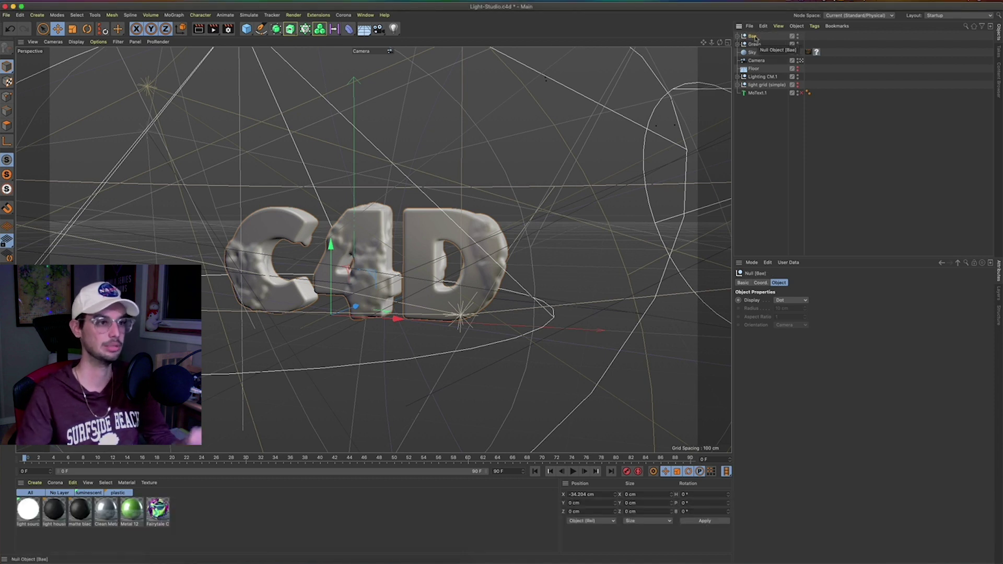
double_click(755, 38)
text(Base)
key(Return)
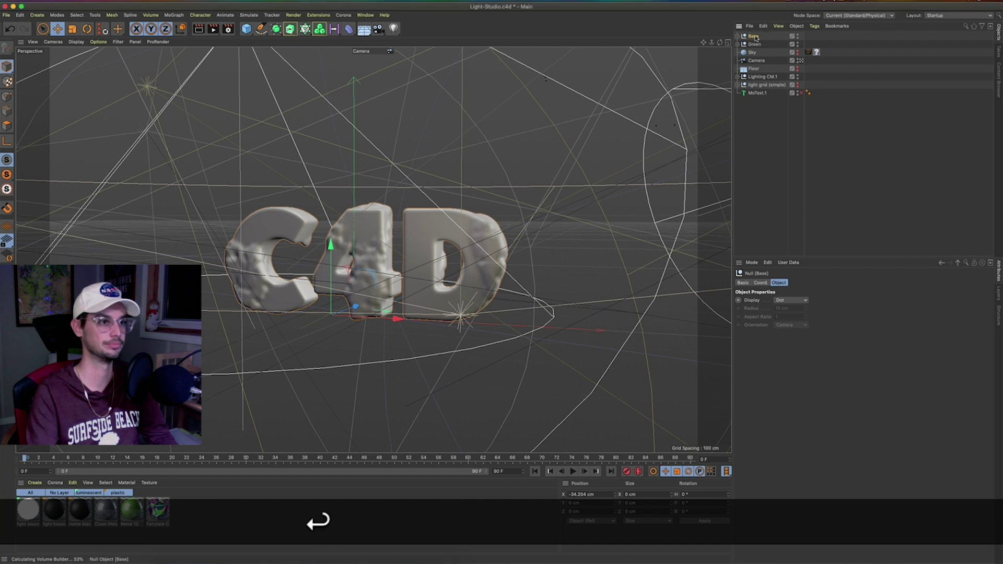
drag(759, 49, 737, 41)
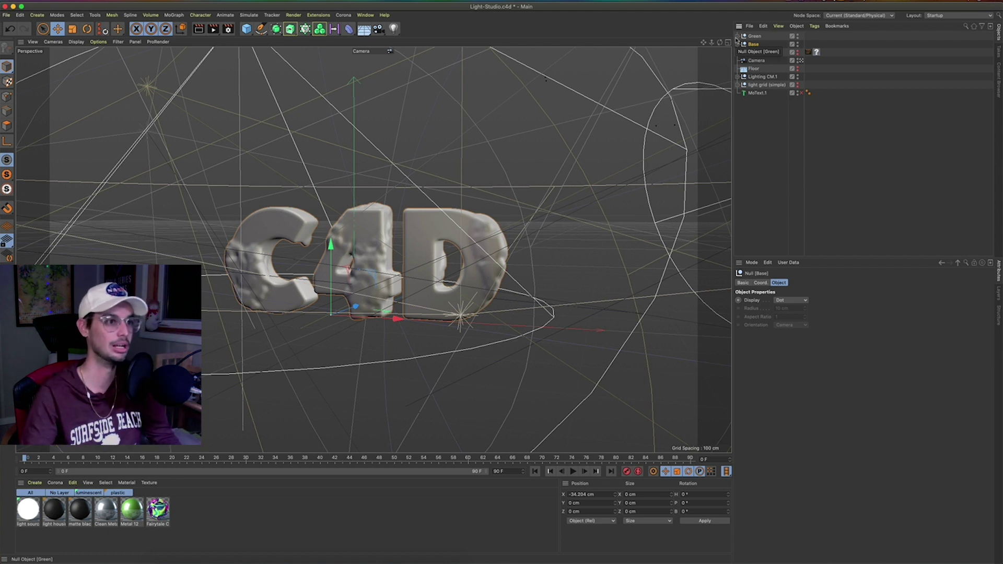
Expand the Base and Green groups and turn off editor visibility for the C4D object inside Green.
click(737, 44)
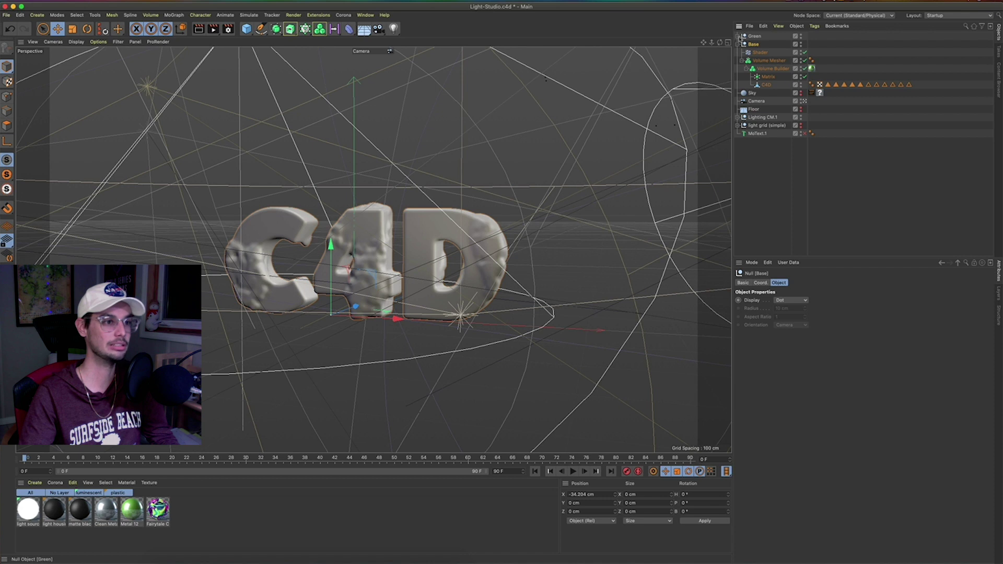
click(737, 36)
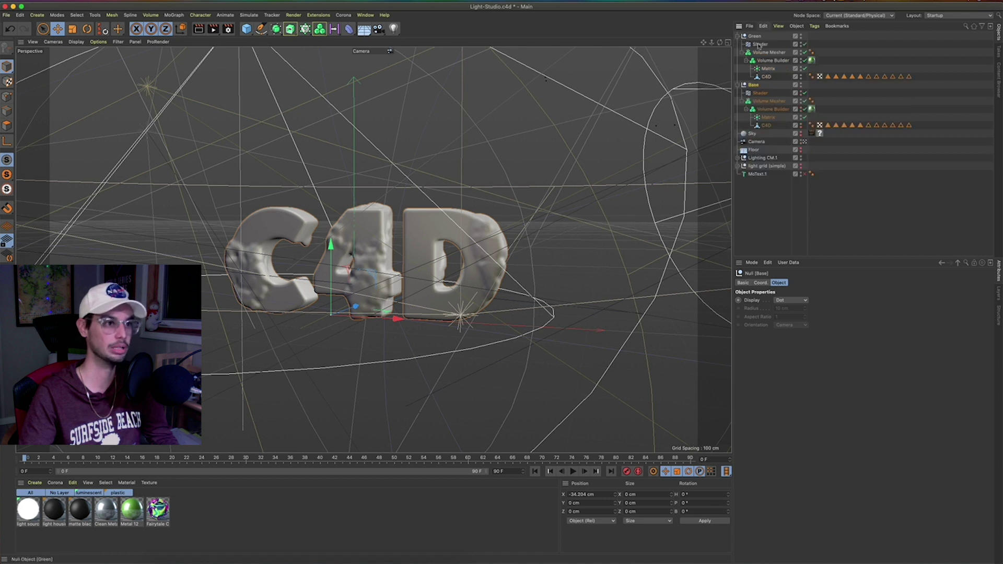
click(767, 77)
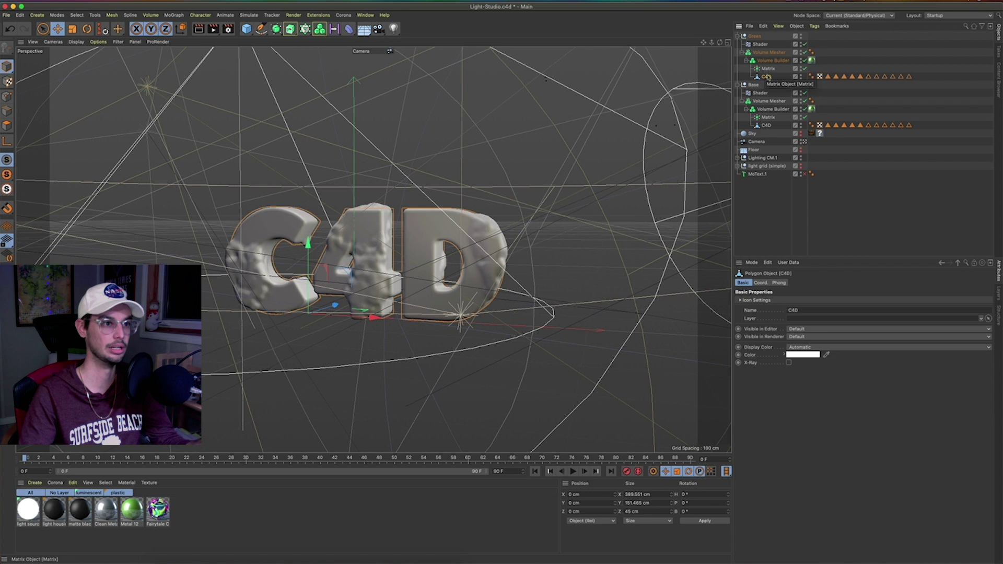
alt+click(801, 78)
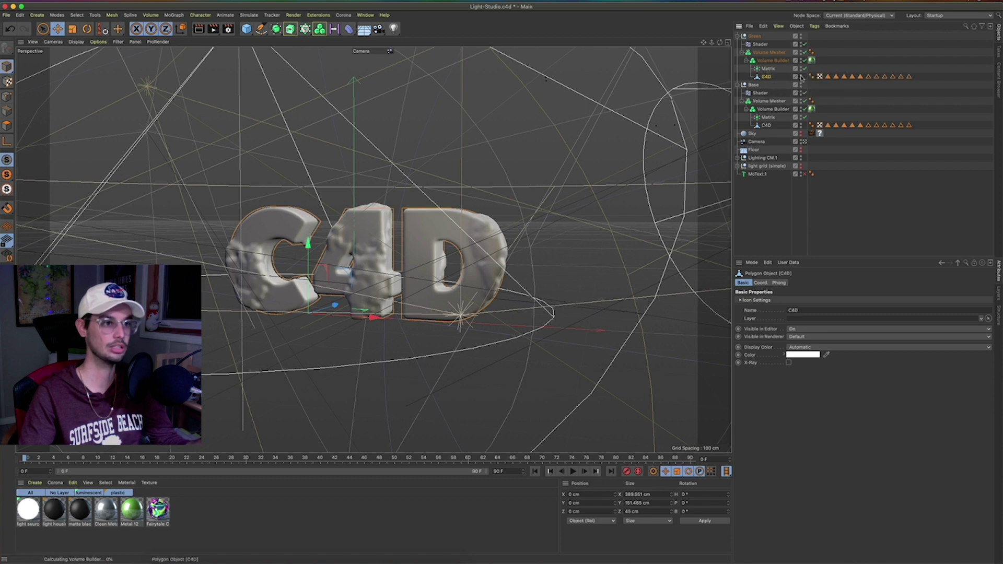
alt+click(801, 78)
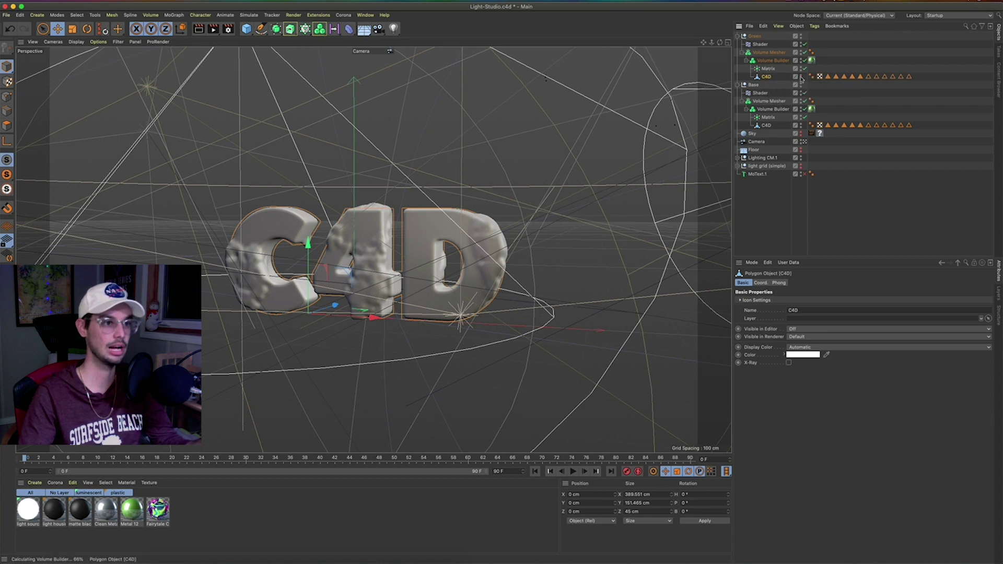
Disable the C4D object in the object list of the Green group's Volume Builder, leaving Matrix and SDF Smooth enabled.
click(767, 69)
click(772, 61)
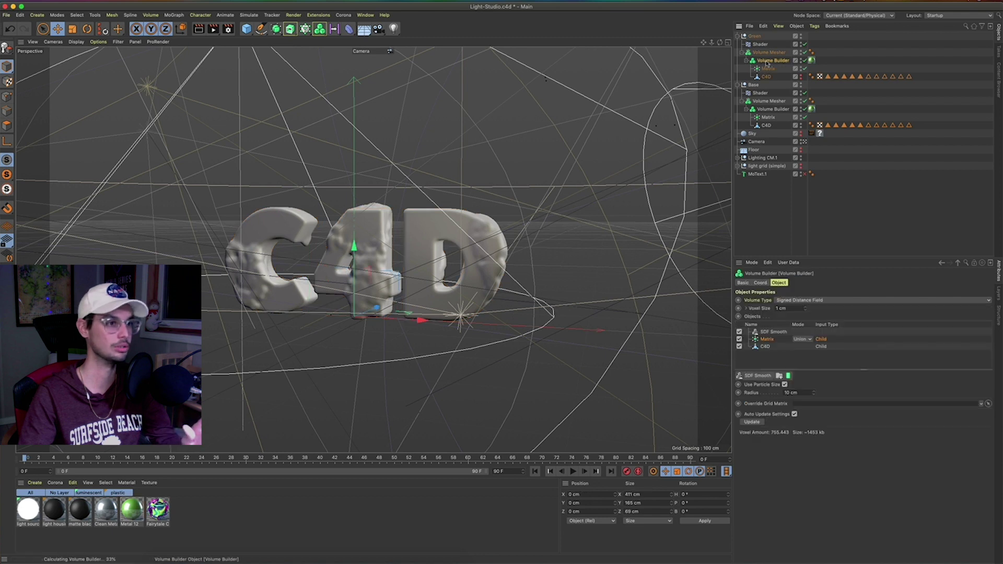
click(739, 346)
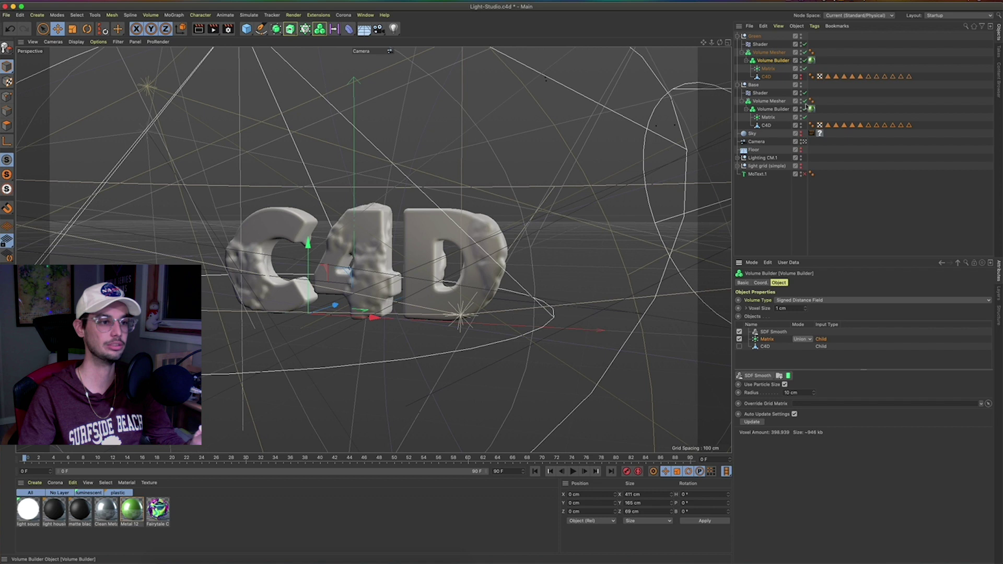
Apply the Clean Metal material to the Base group and move the Base and Green material tags onto their respective Volume Meshers.
drag(113, 507, 811, 111)
key(super+z)
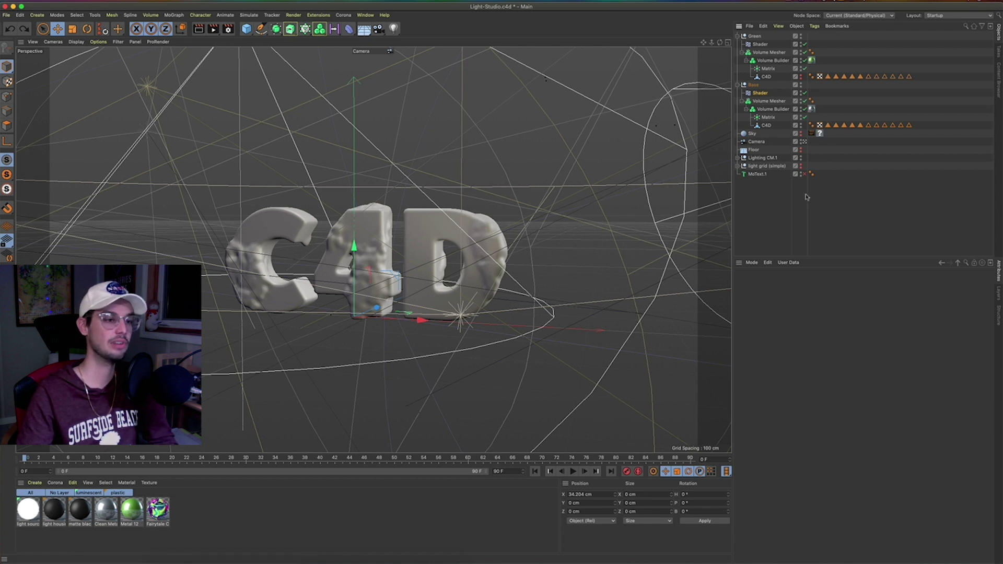
click(774, 207)
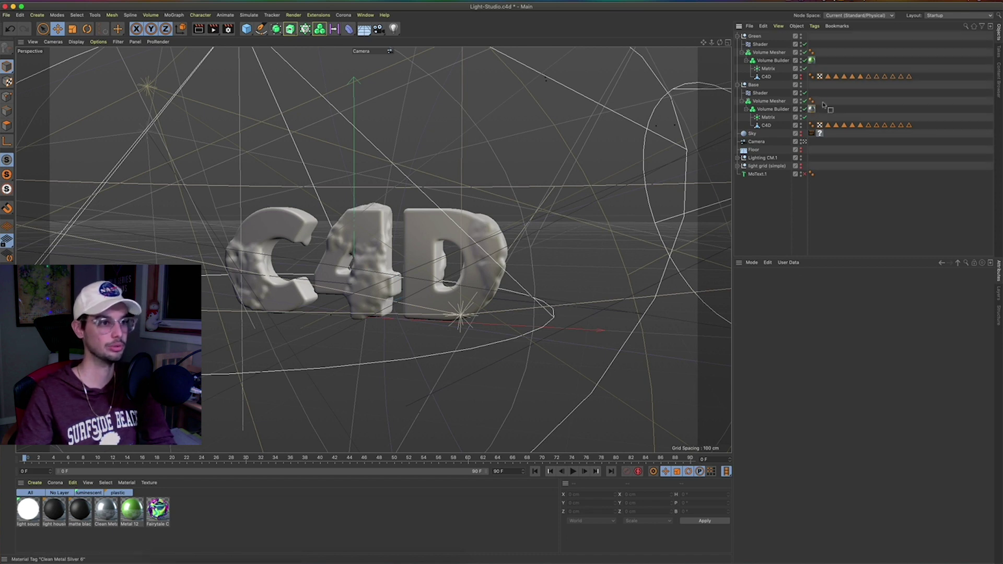
drag(824, 106, 819, 101)
drag(811, 60, 819, 51)
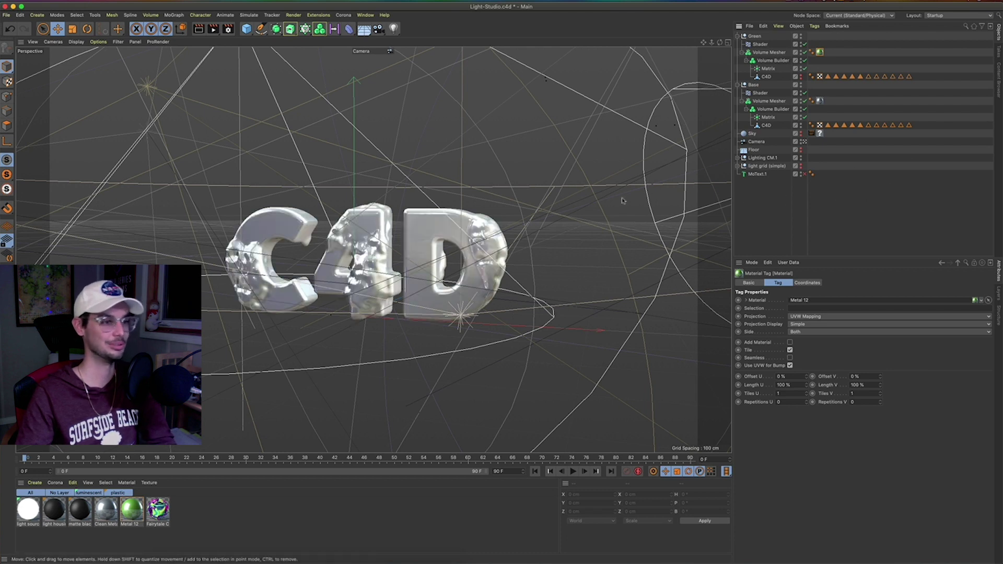
Set the Matrix mode to Subtract in the Base group's Volume Builder and render the view.
click(772, 109)
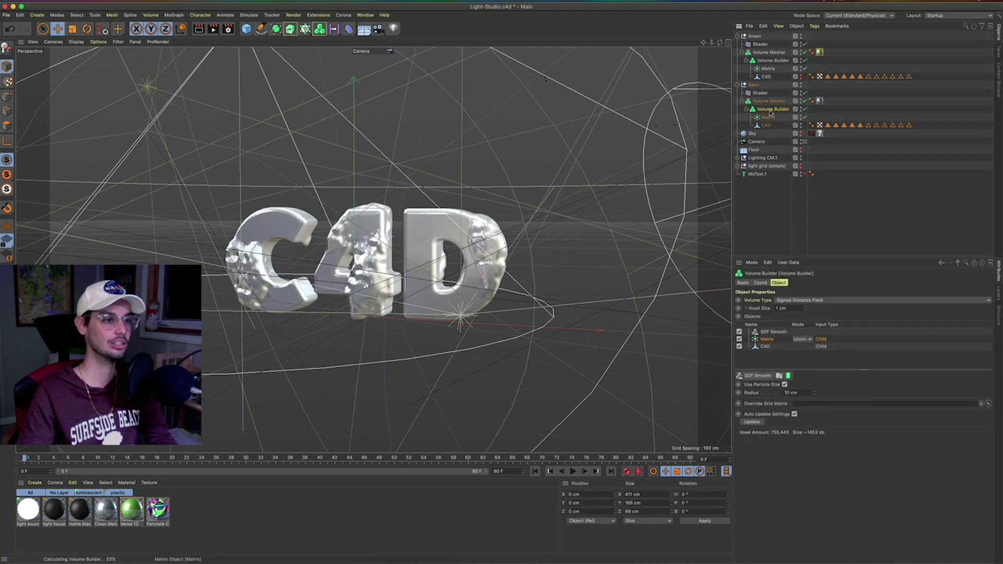
click(803, 339)
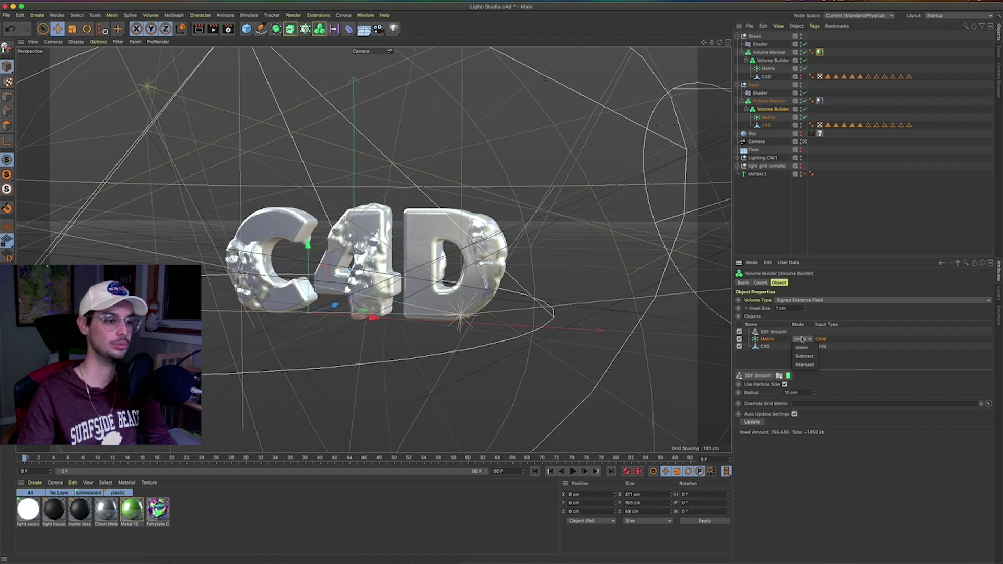
click(804, 356)
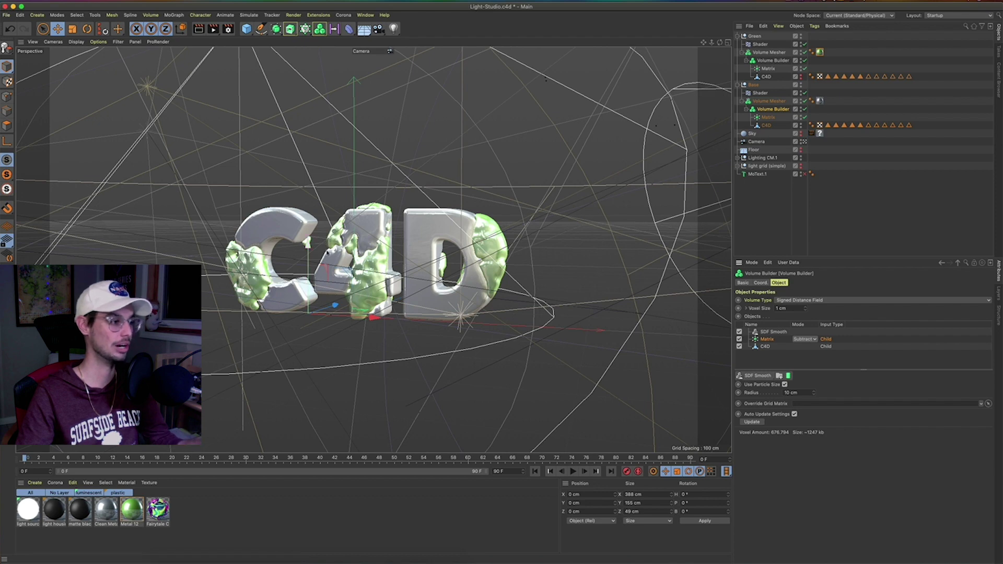
click(198, 29)
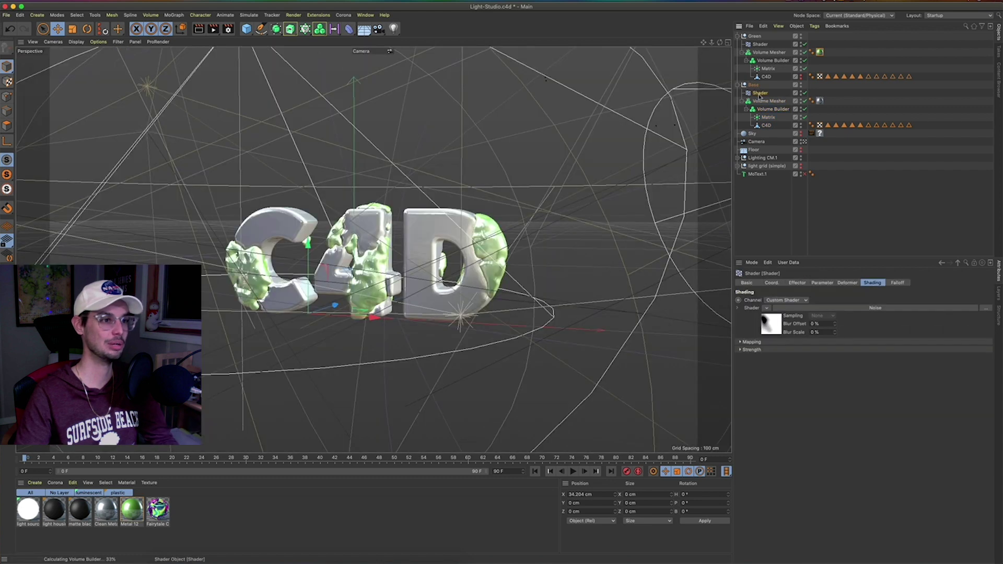
In the noise of the Base group's Shader effector, set the global scale to 1000 % and the brightness to 20 %.
click(760, 93)
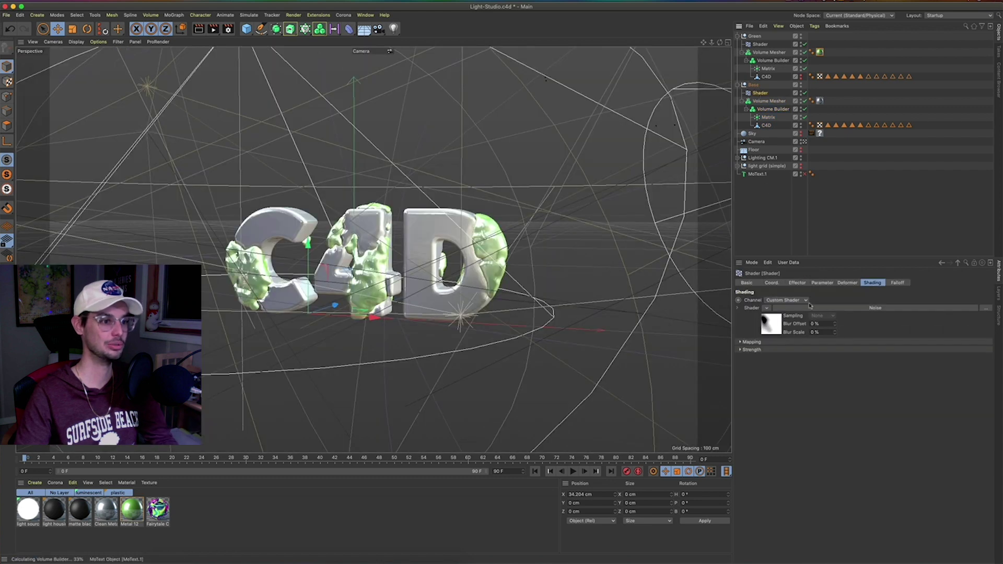
click(769, 319)
click(888, 374)
click(851, 345)
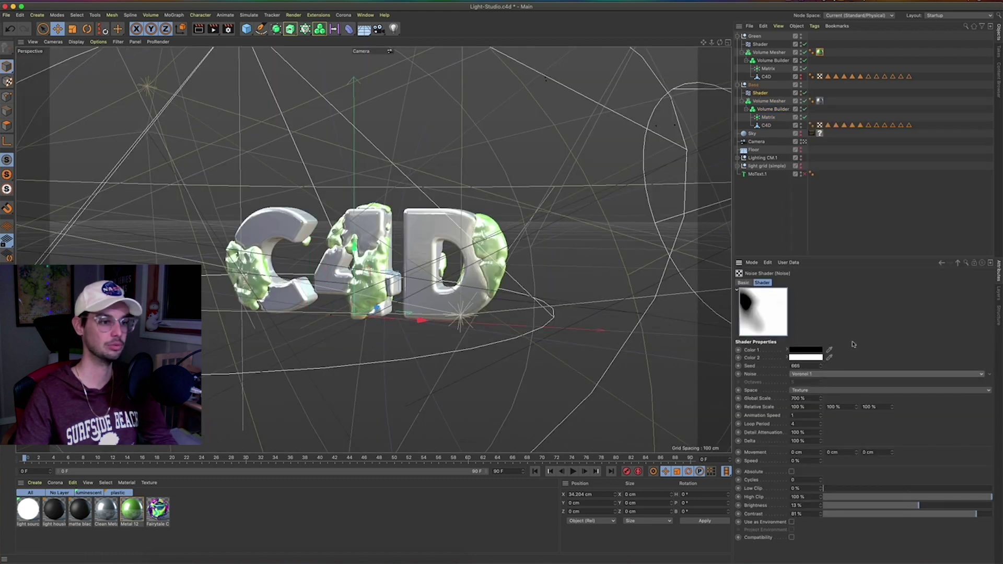
click(806, 398)
text(1000)
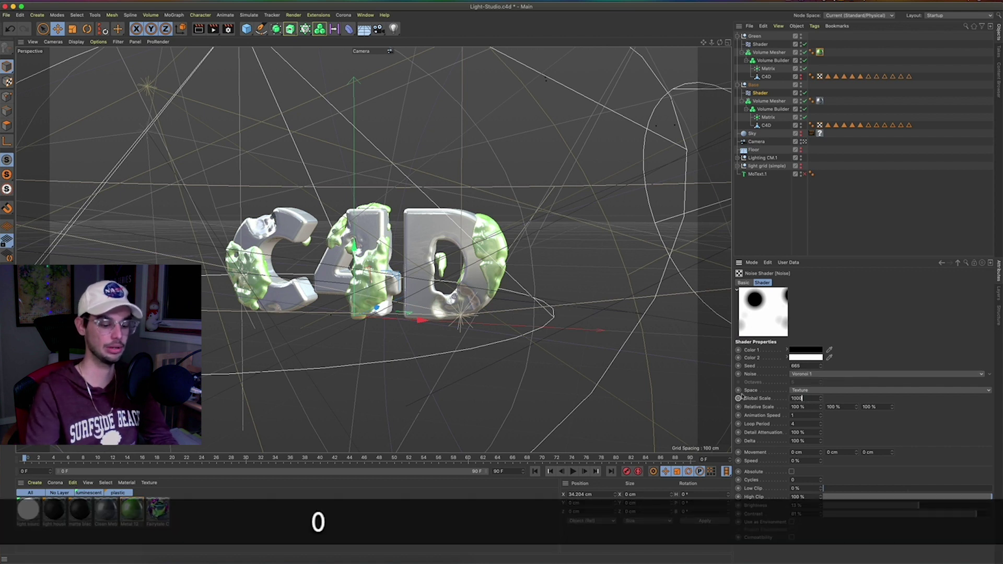
key(Return)
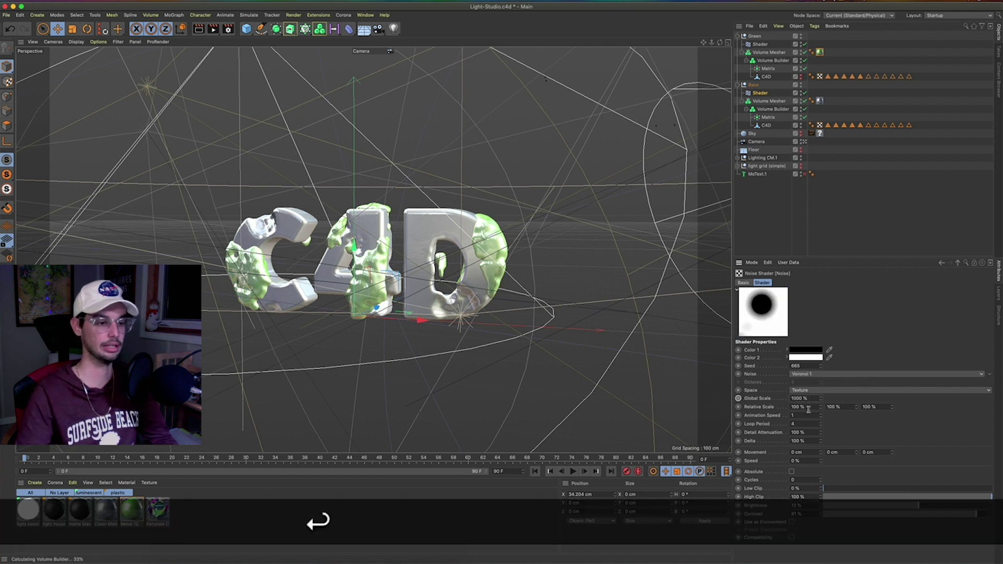
text(20)
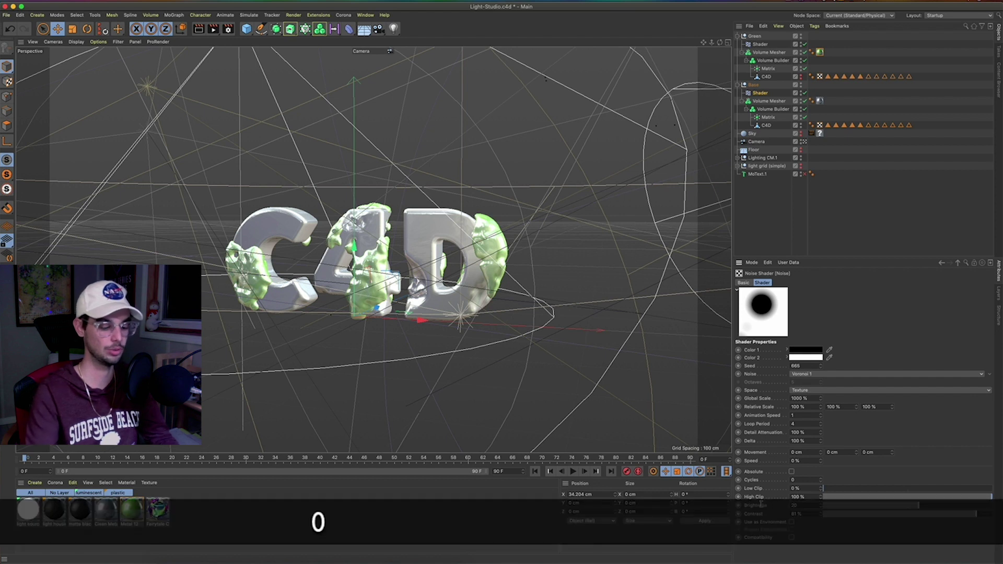
key(Return)
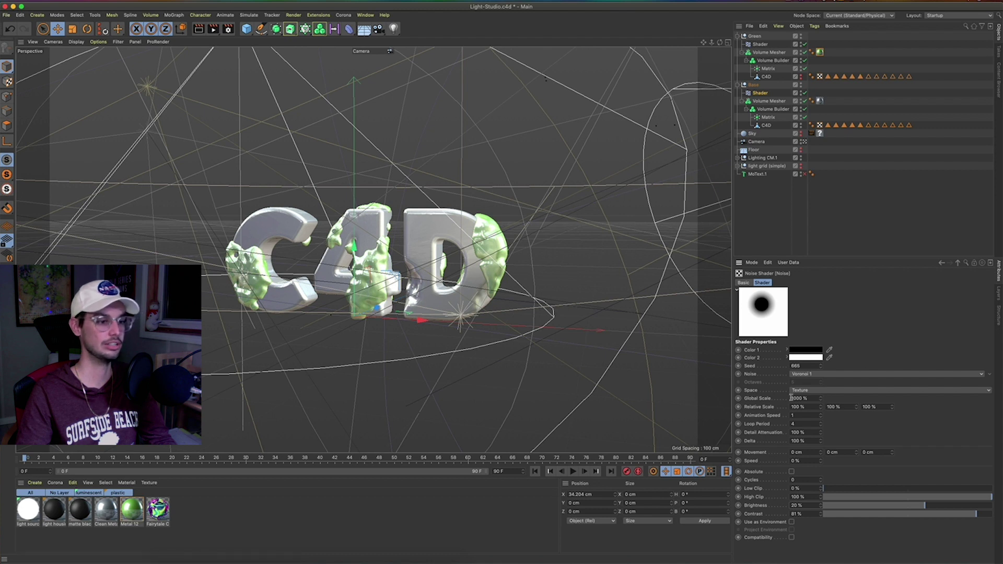
Set the global scale of the Base group's noise shader to 500 %.
click(812, 398)
text(500)
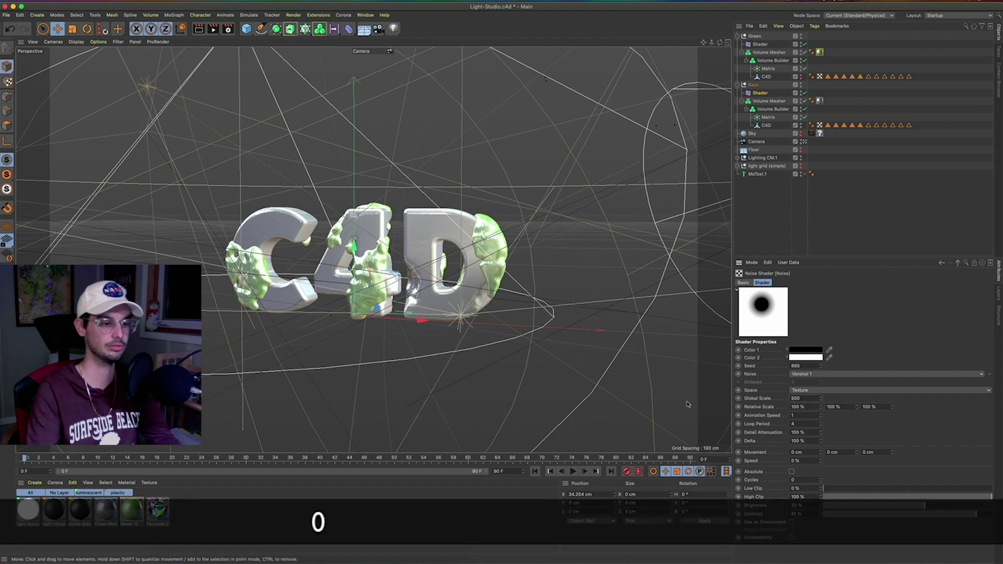
key(Return)
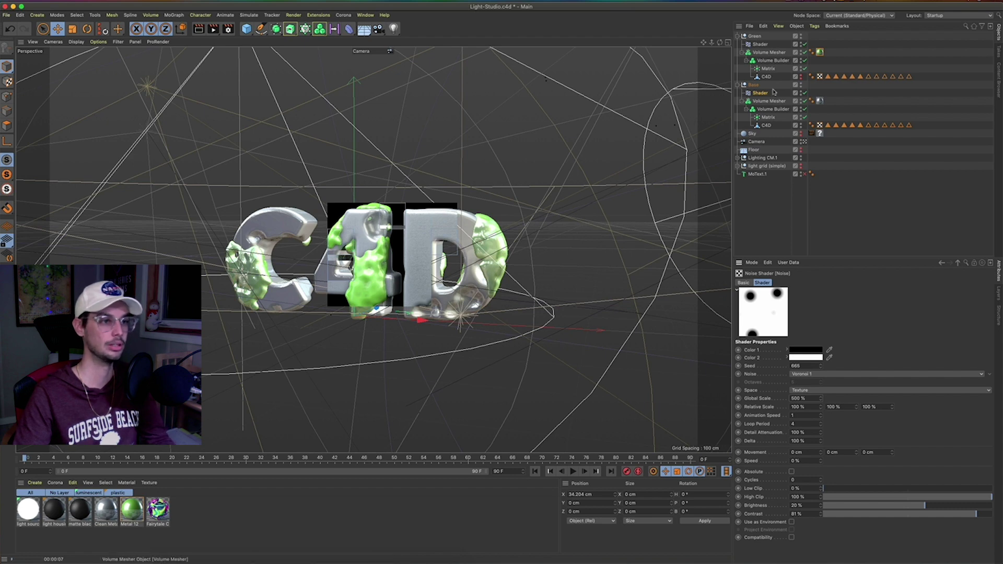
Set the count of the Matrix objects in both the Green and Base groups to 10000.
click(766, 69)
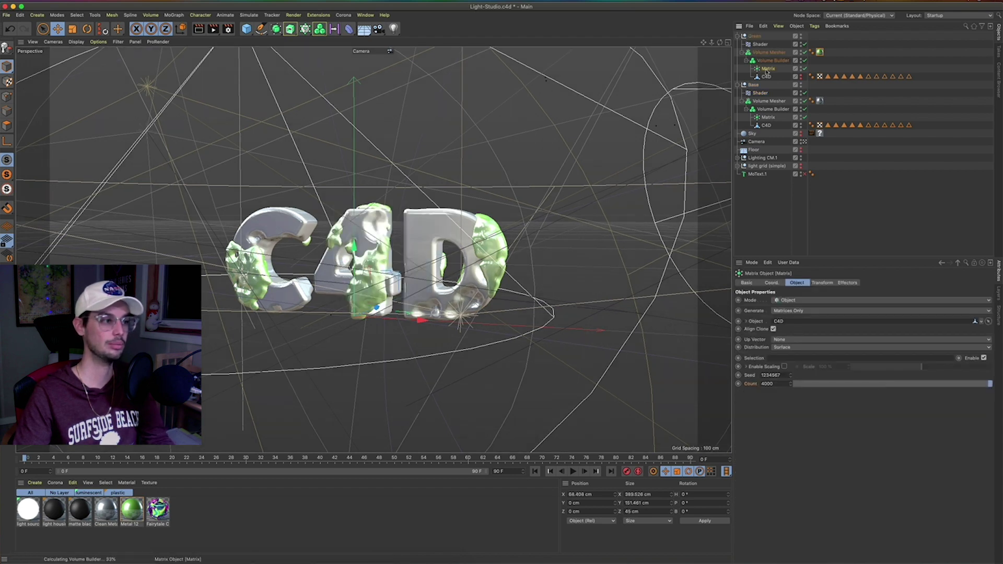
super+click(768, 117)
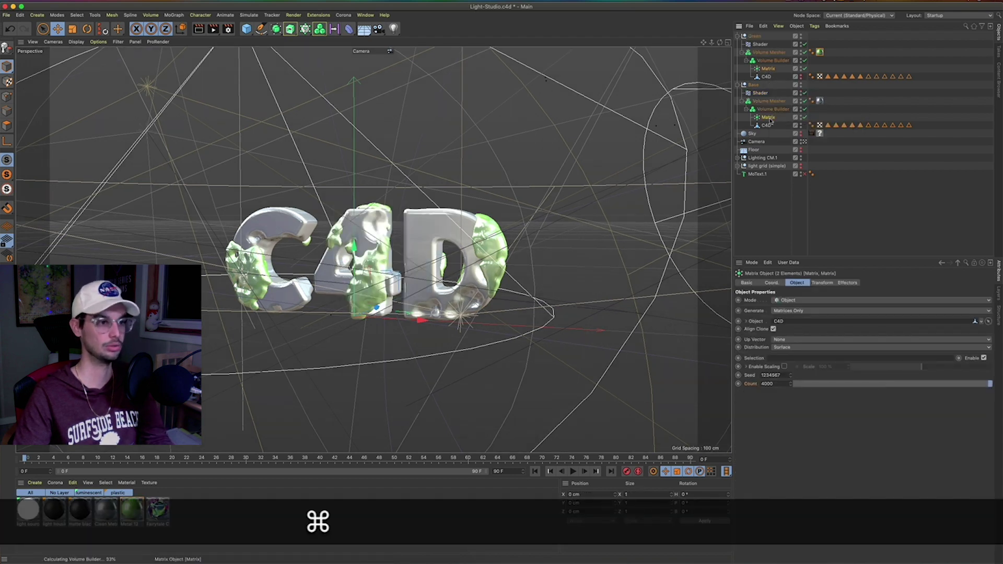
double_click(776, 384)
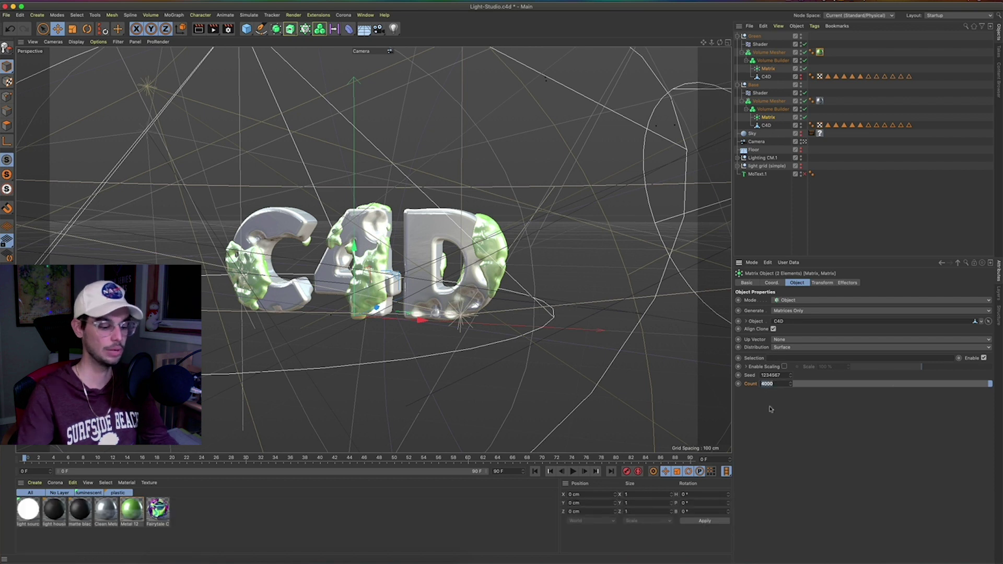
text(10000)
key(Return)
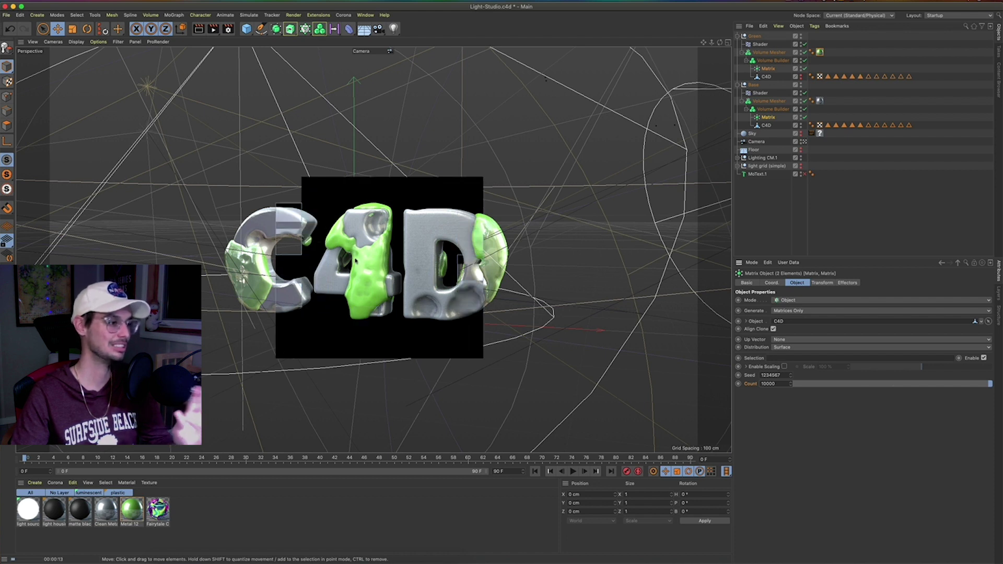
Set the count of both selected Matrix objects to 5000.
click(768, 383)
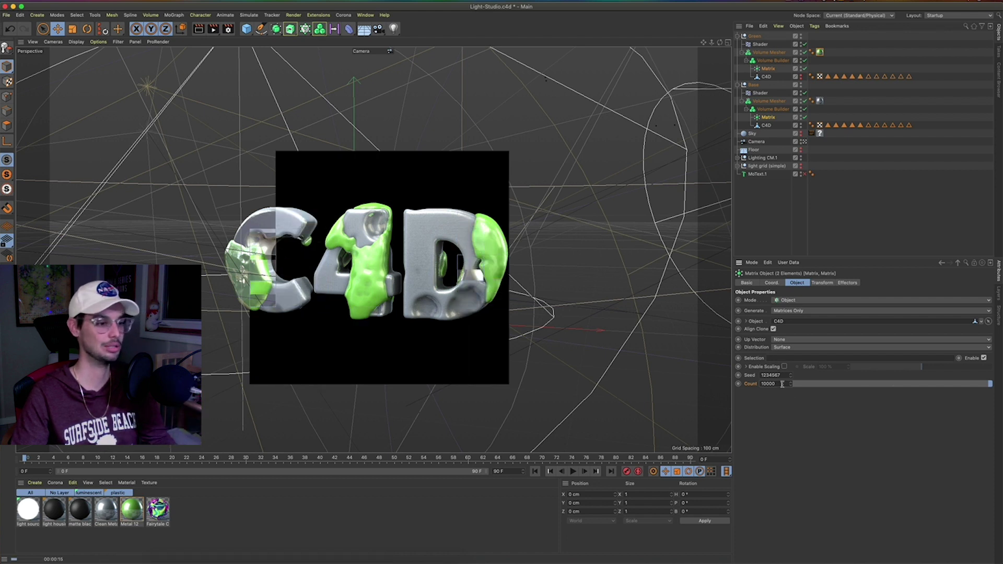
text(50)
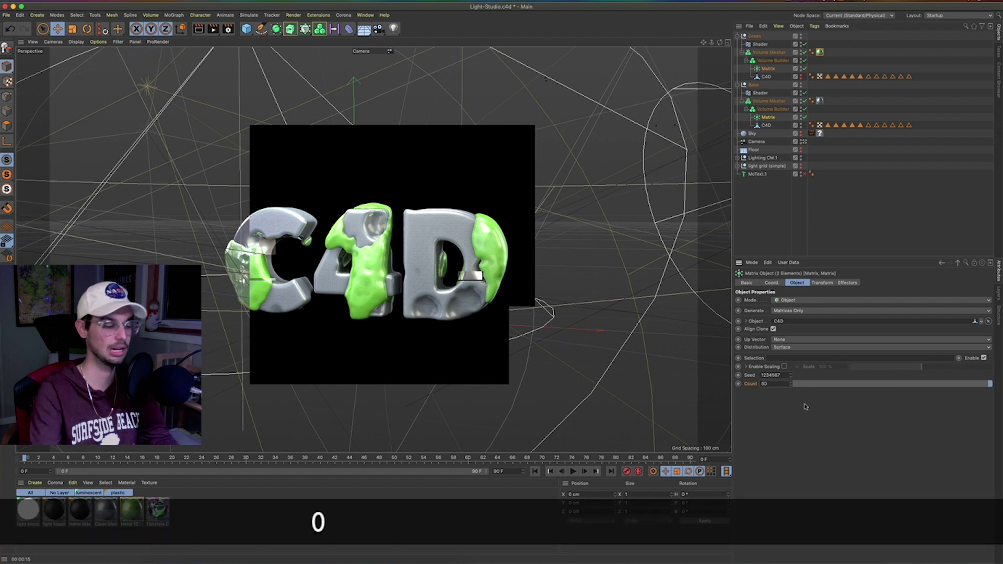
key(Return)
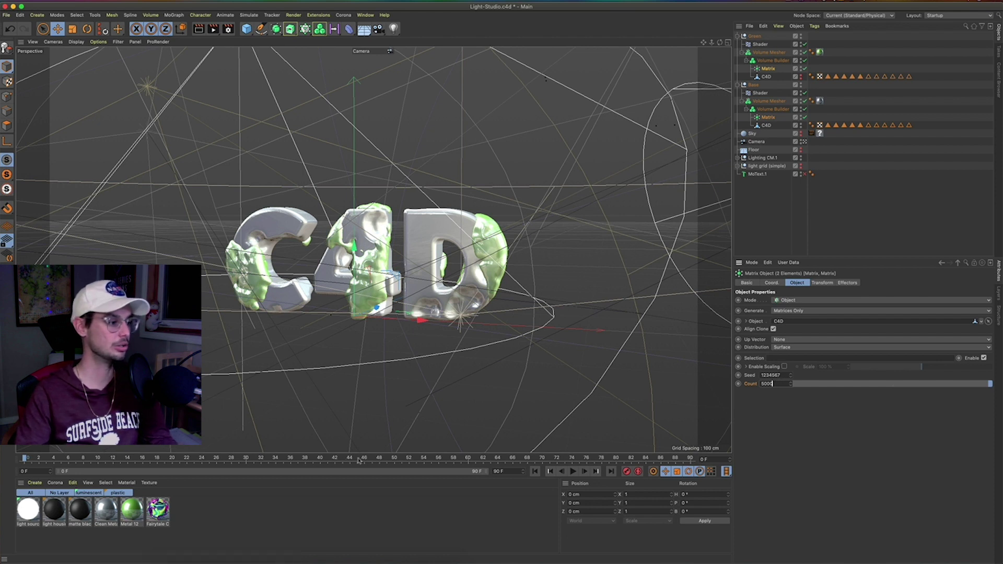
Keyframe the count of both Matrix objects at 5000 on frame 52 and at 0 on frame 0.
click(409, 458)
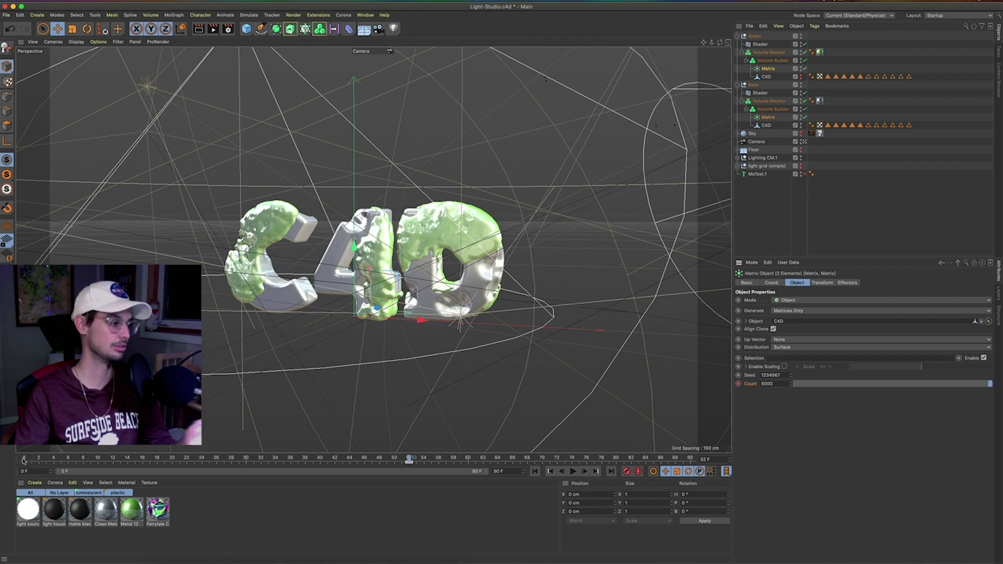
click(23, 459)
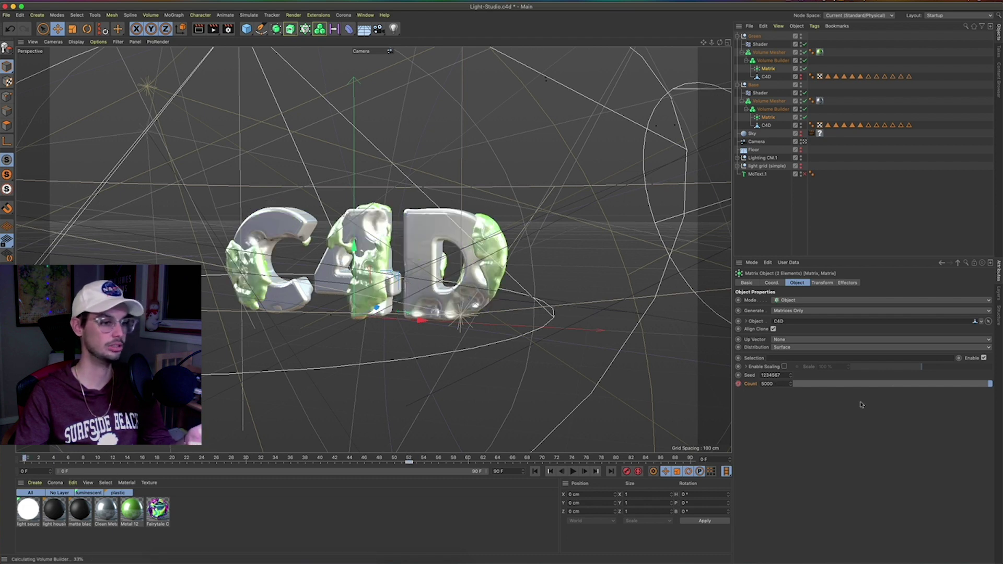
text(0)
key(Return)
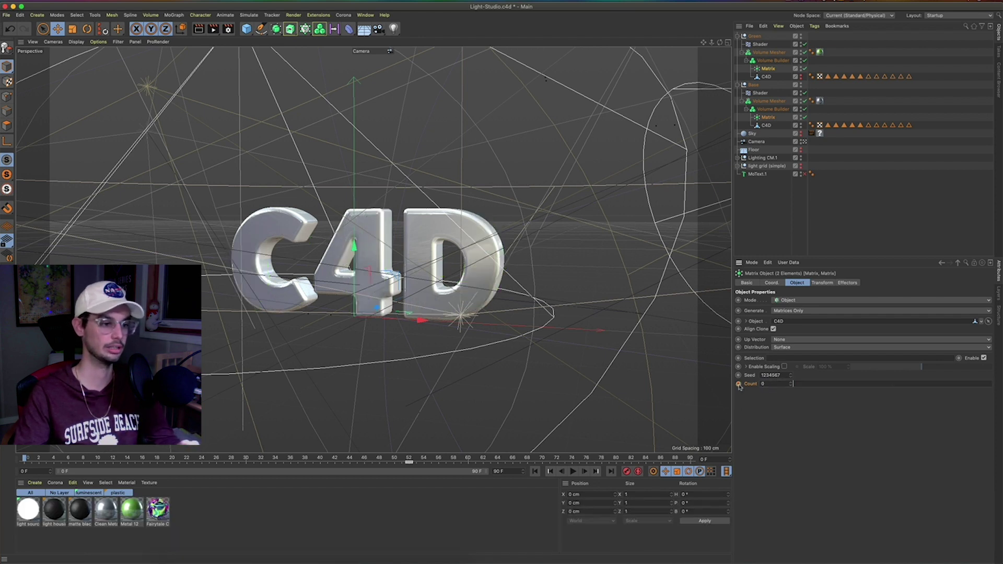
Play the growth animation, stop it and view the text at frame 53.
click(573, 472)
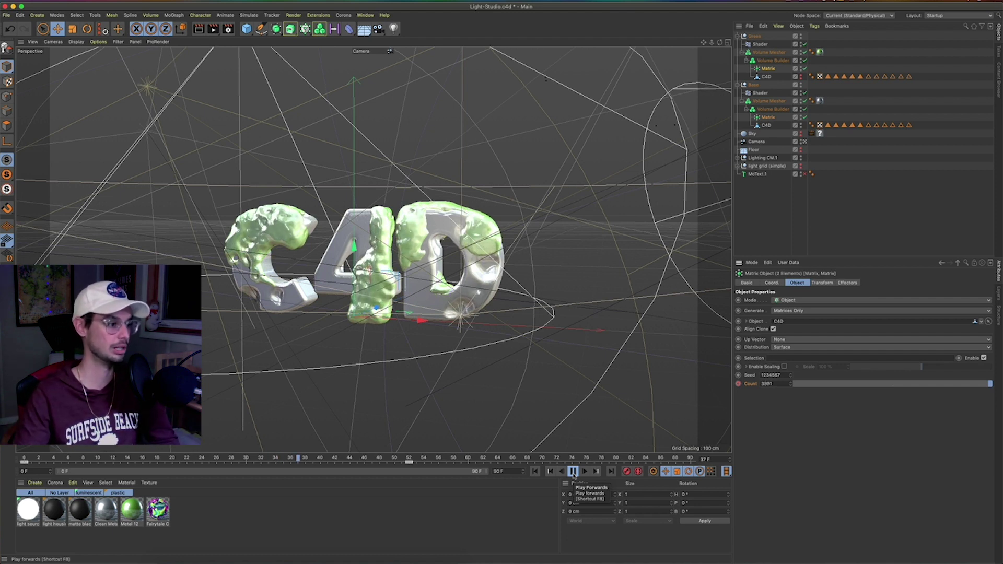
click(573, 471)
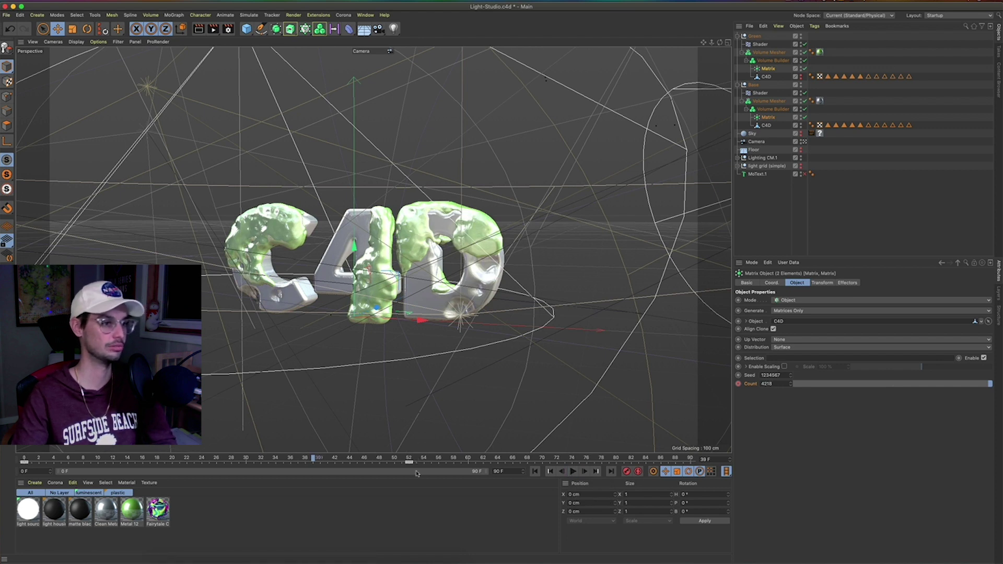
click(417, 459)
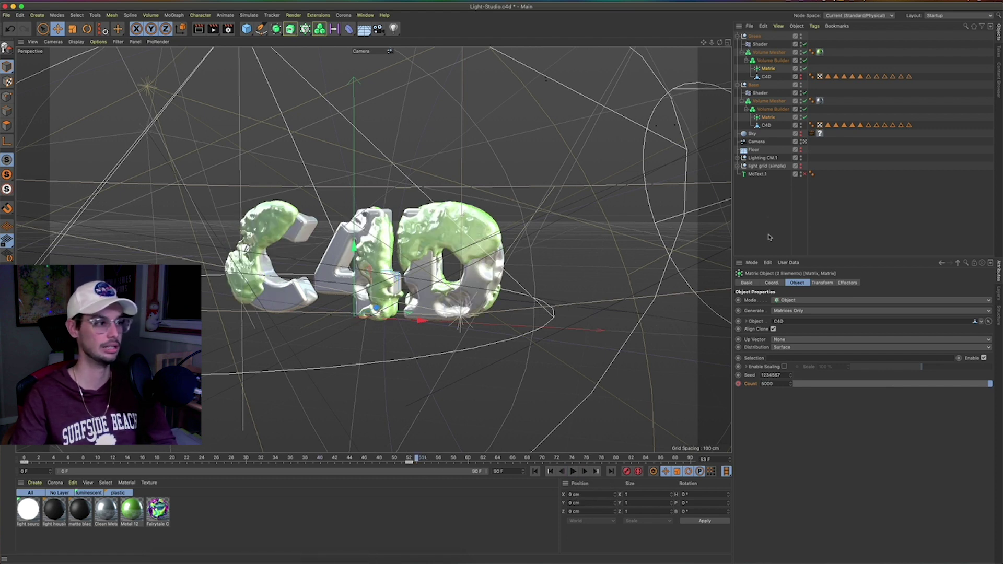
Delete the Matrix count keyframes at frame 0 and return the playhead to frame 0.
click(24, 464)
key(BackSpace)
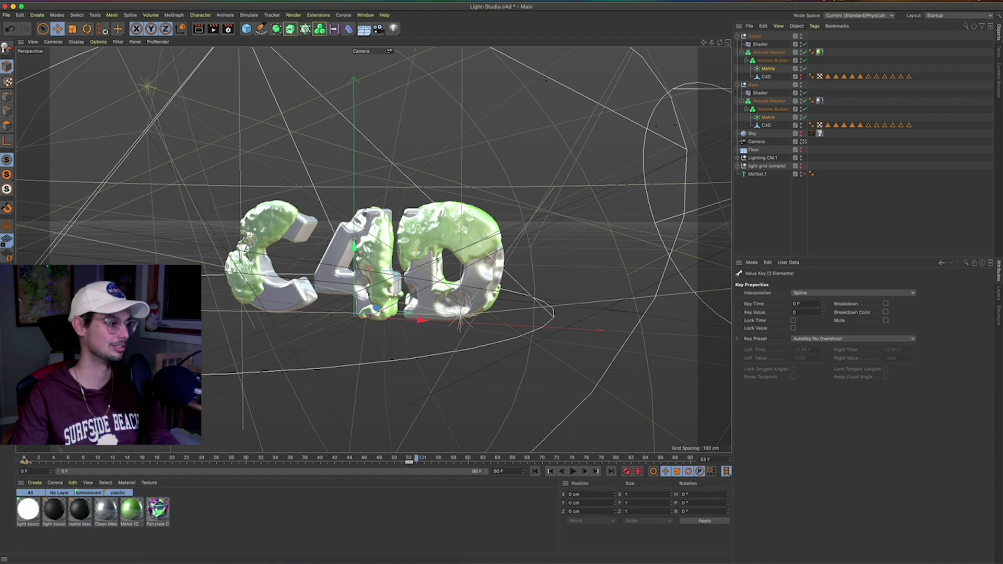
click(24, 459)
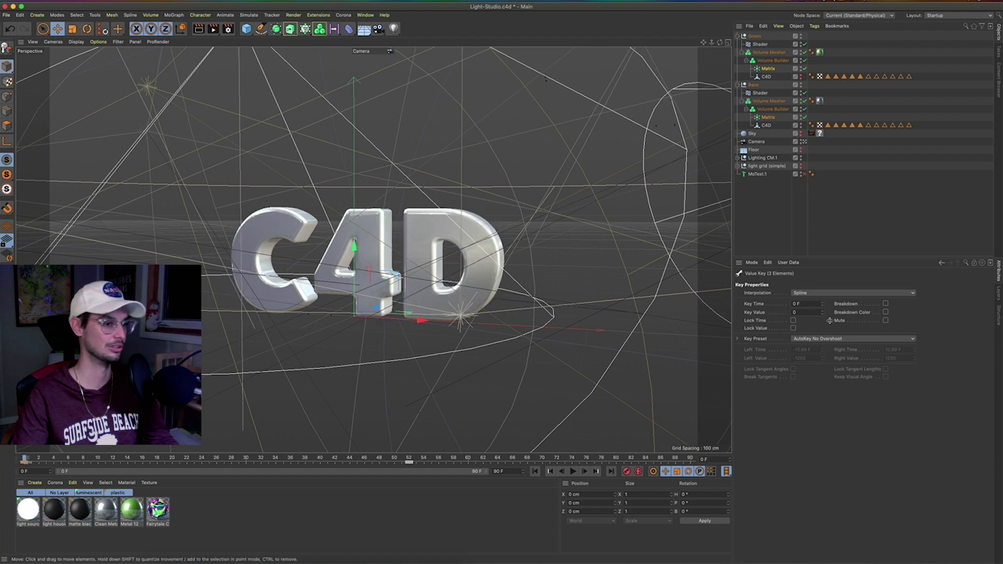
key(BackSpace)
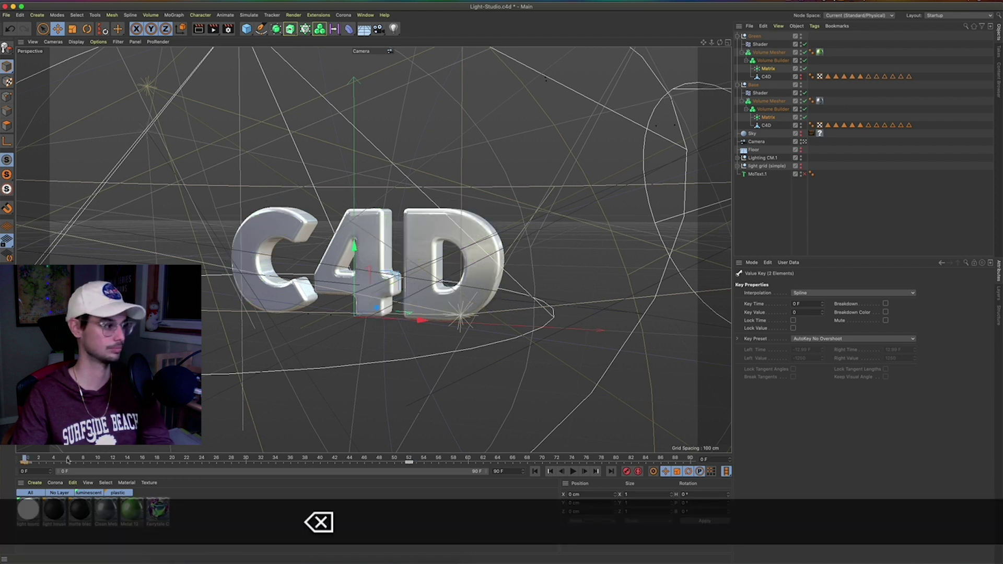
Duplicate the Green group with its Shader effector and Volume Mesher.
click(755, 37)
key(super+c)
key(super+v)
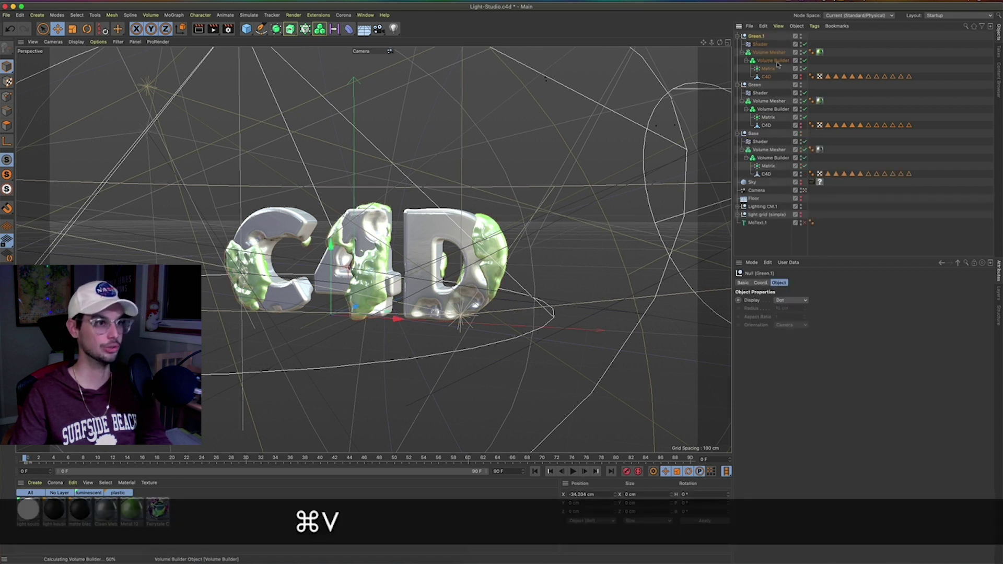
Enable the position transform on the duplicated Green group's Shader effector, with P.X at 100 cm and P.Y at 75 cm.
click(760, 45)
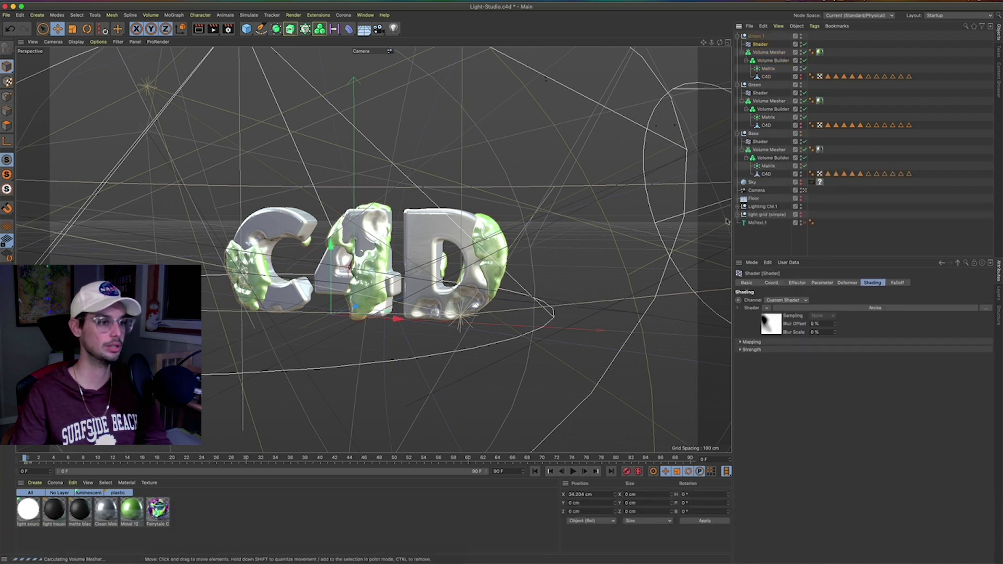
click(798, 282)
click(821, 283)
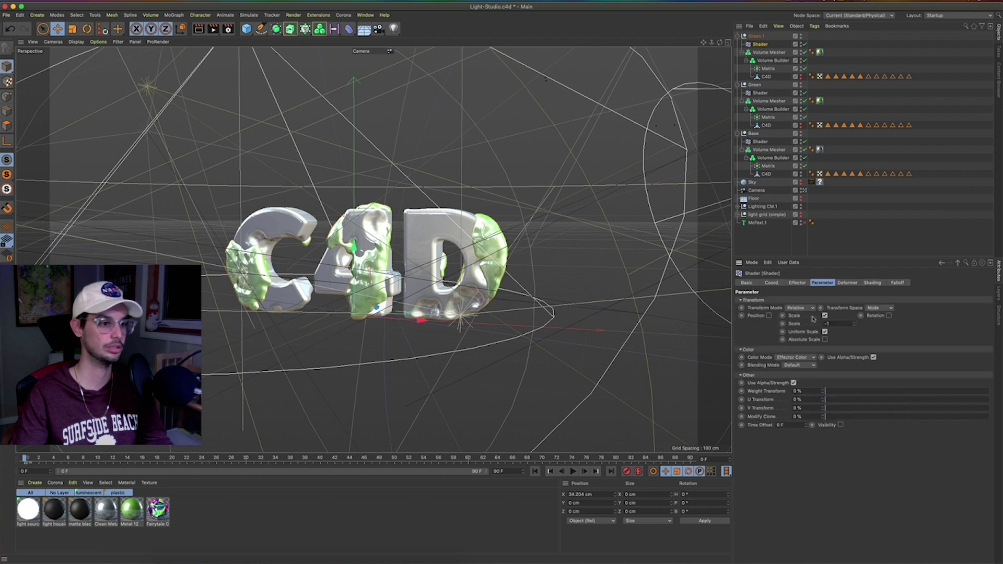
click(768, 315)
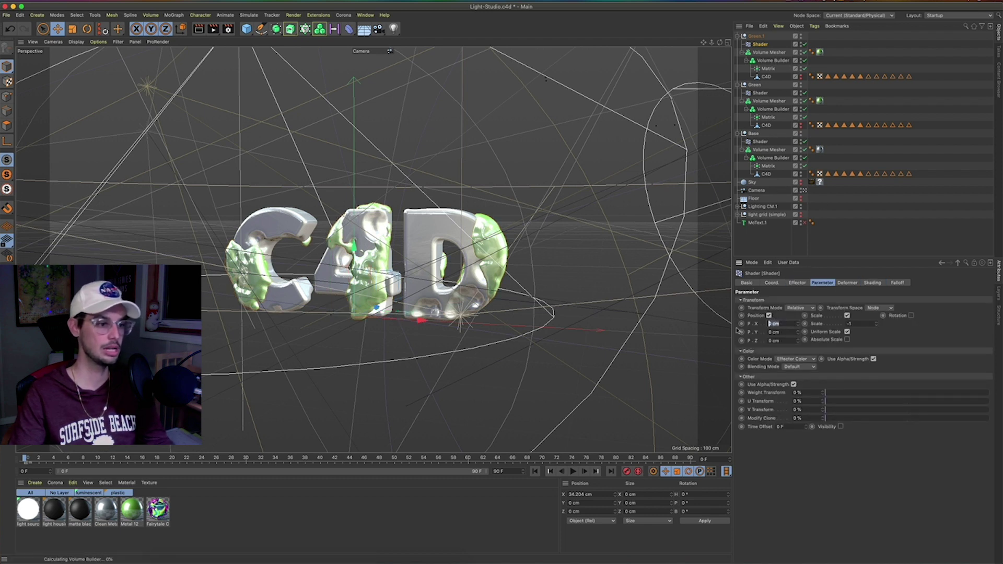
text(10)
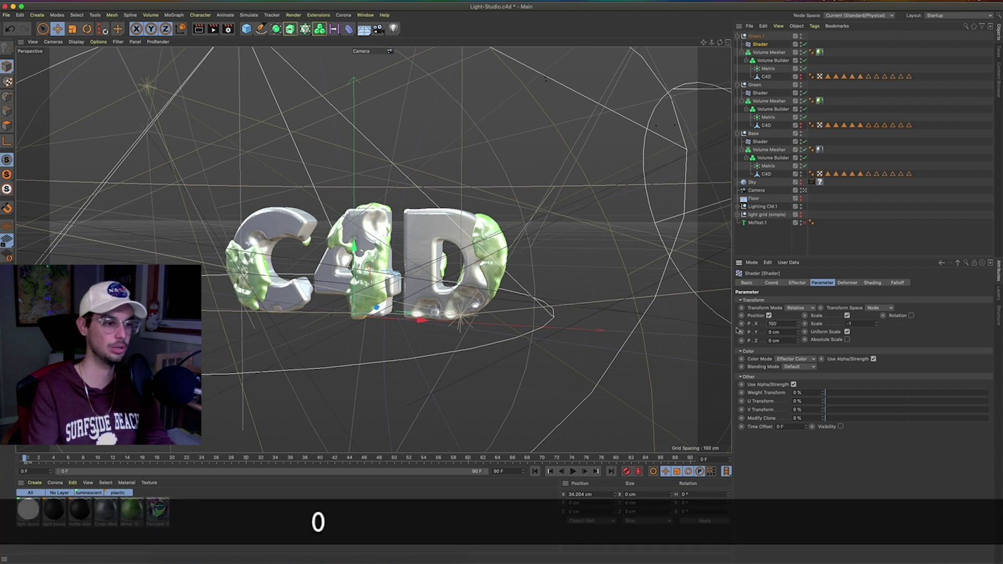
text(0)
key(Return)
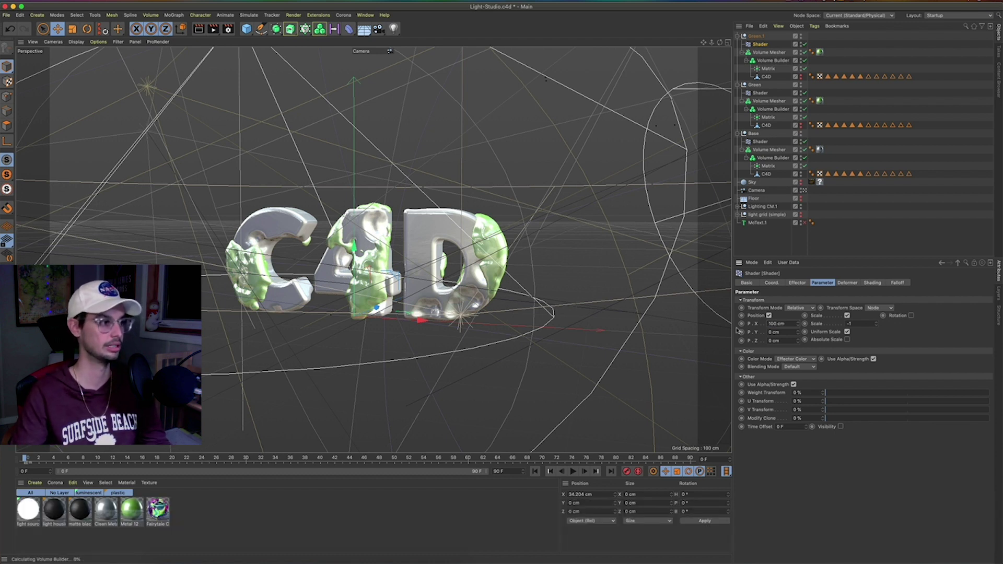
drag(788, 333, 719, 333)
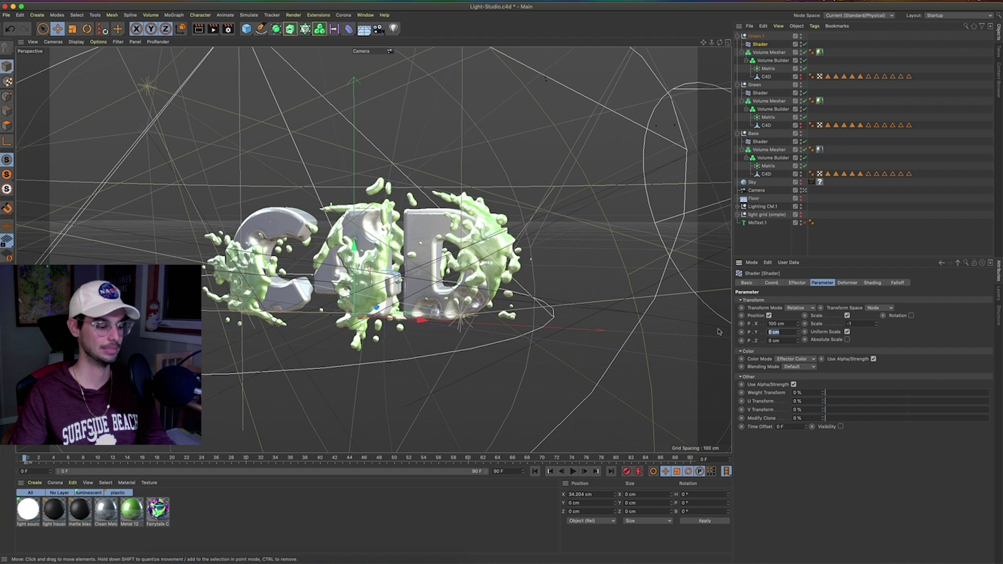
text(75)
key(Return)
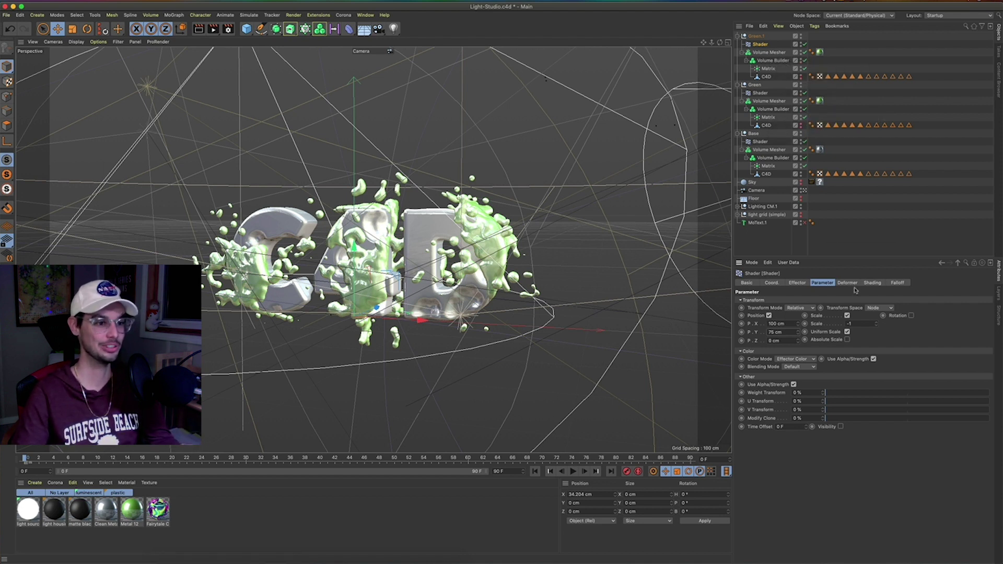
Change the noise type in the duplicated Green group's Shader effector to Voronoi 2.
click(875, 284)
click(778, 333)
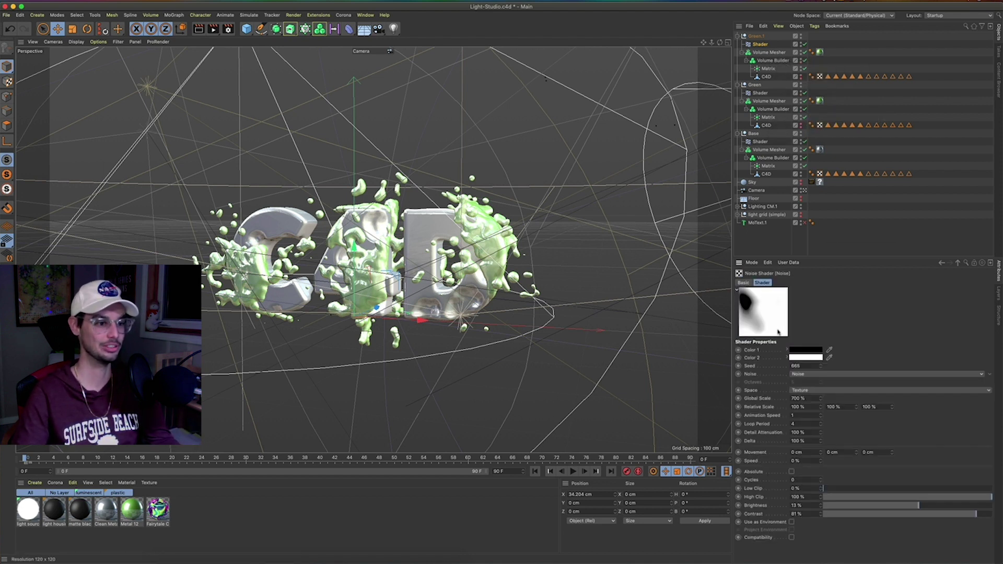
click(898, 376)
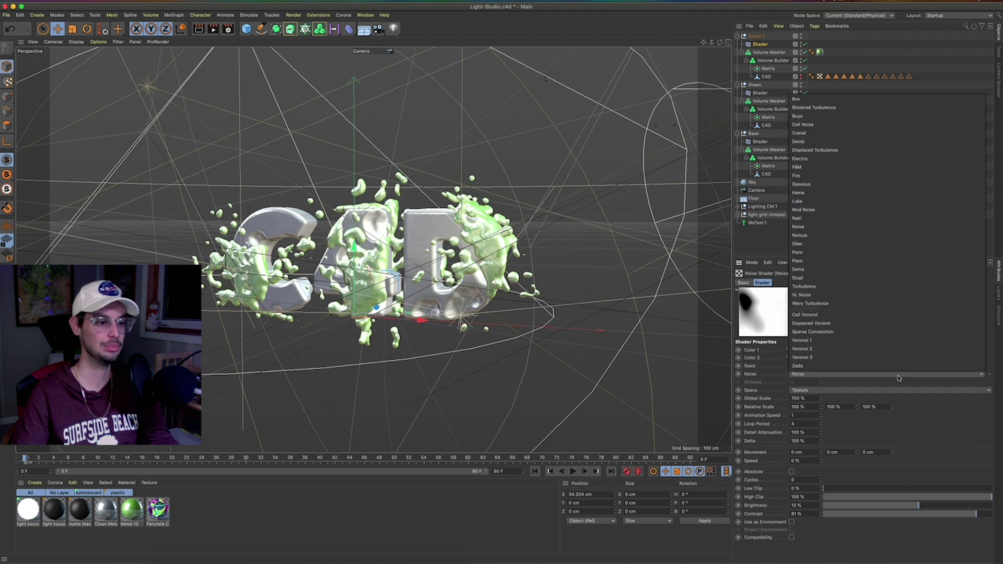
click(849, 348)
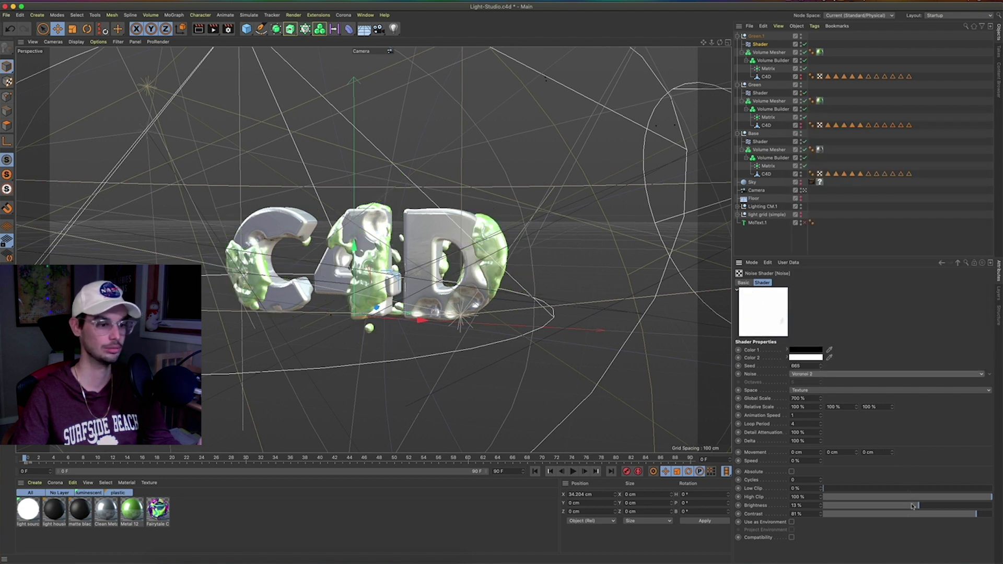
Set the Voronoi 2 noise's brightness to 0% and its global scale to 500%.
drag(912, 507, 905, 506)
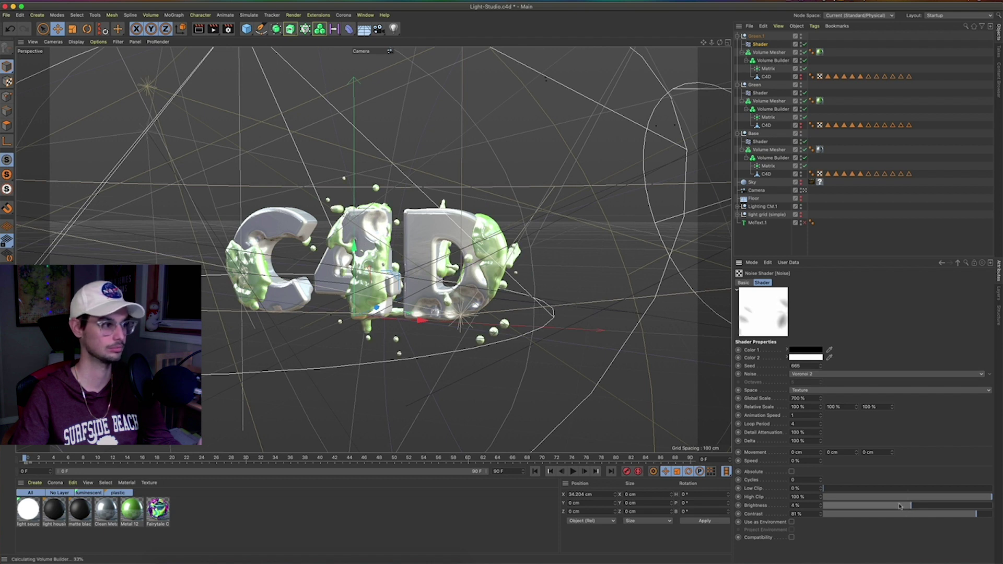
drag(899, 505, 898, 504)
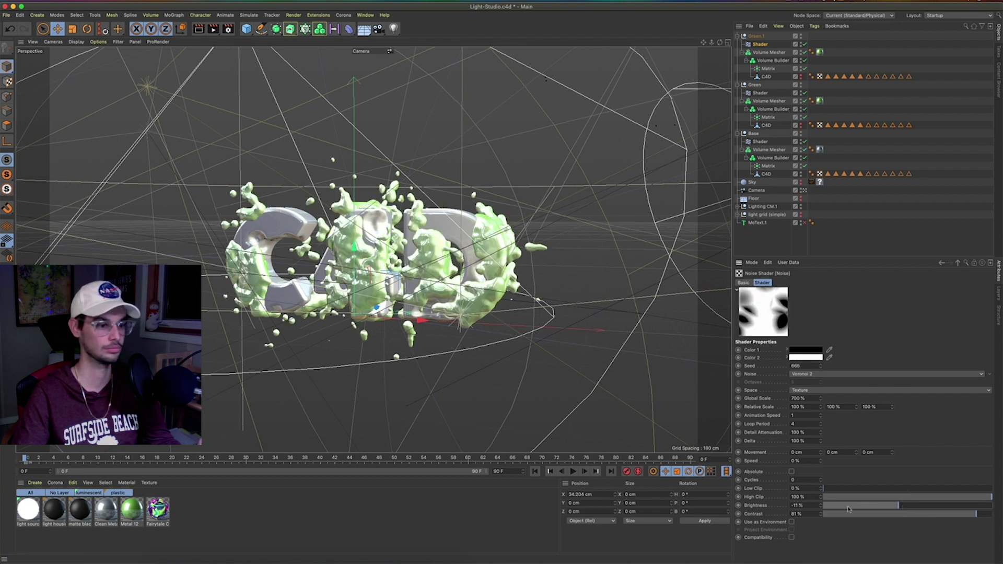
drag(812, 506, 739, 505)
text(0)
key(Return)
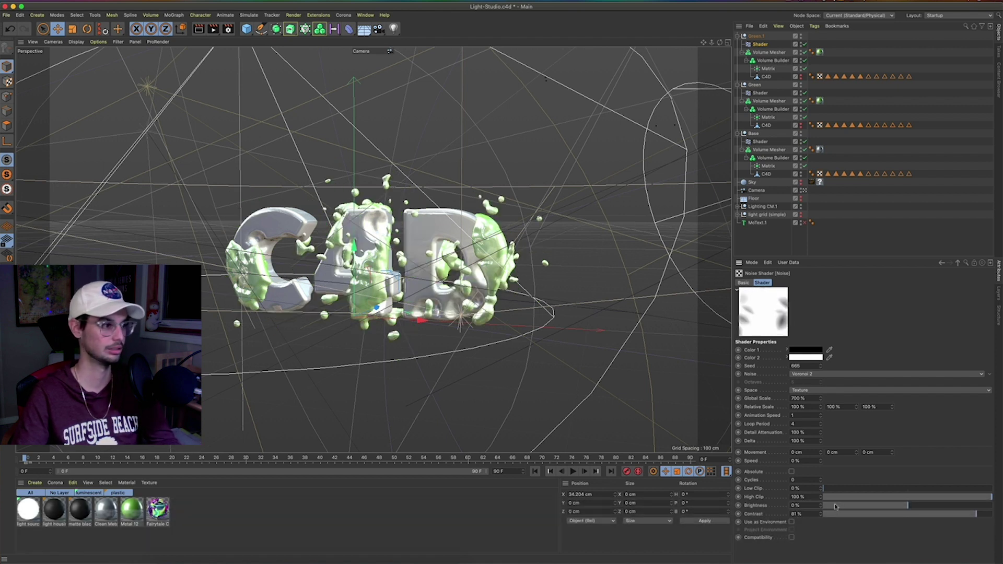
drag(811, 398, 720, 397)
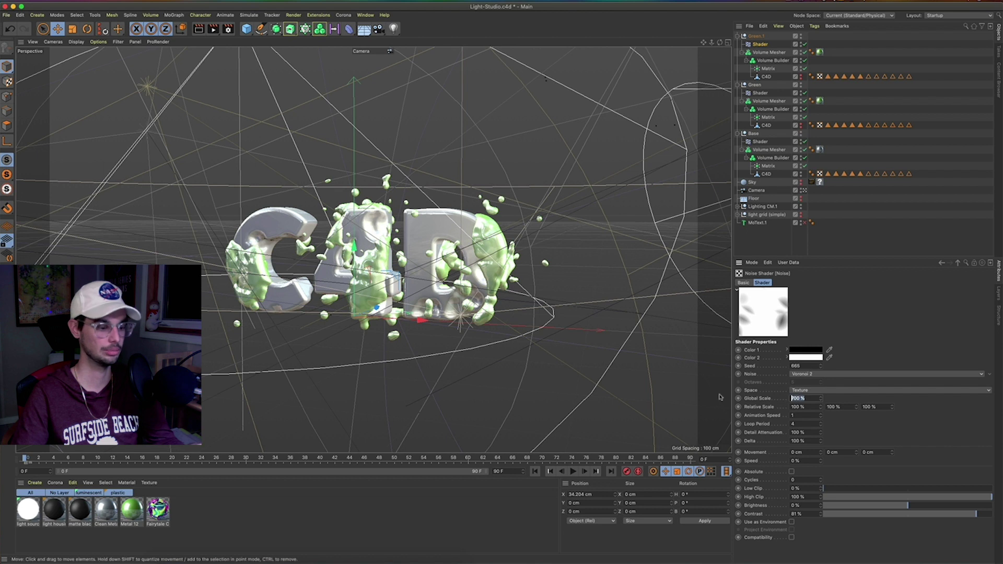
text(500)
key(Return)
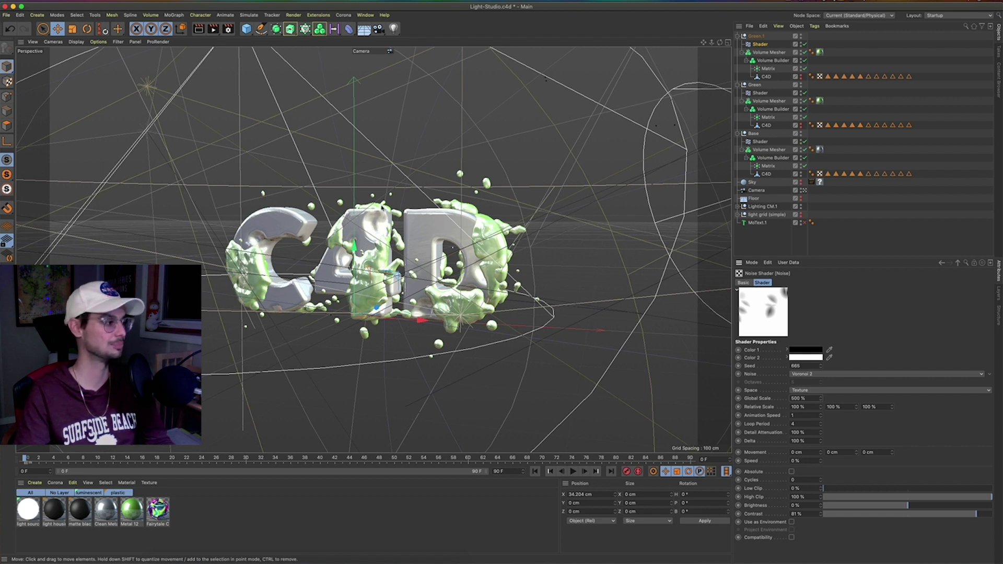
Duplicate the original Green group, rename the copy Color and apply the Fairytale Crystal material to its Volume Mesher.
click(755, 86)
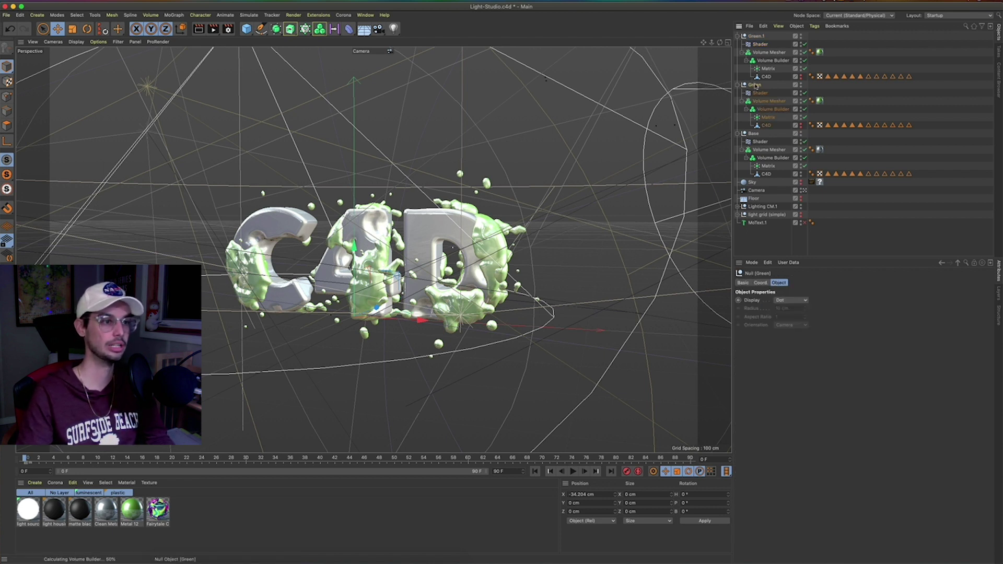
key(super+c)
key(super+v)
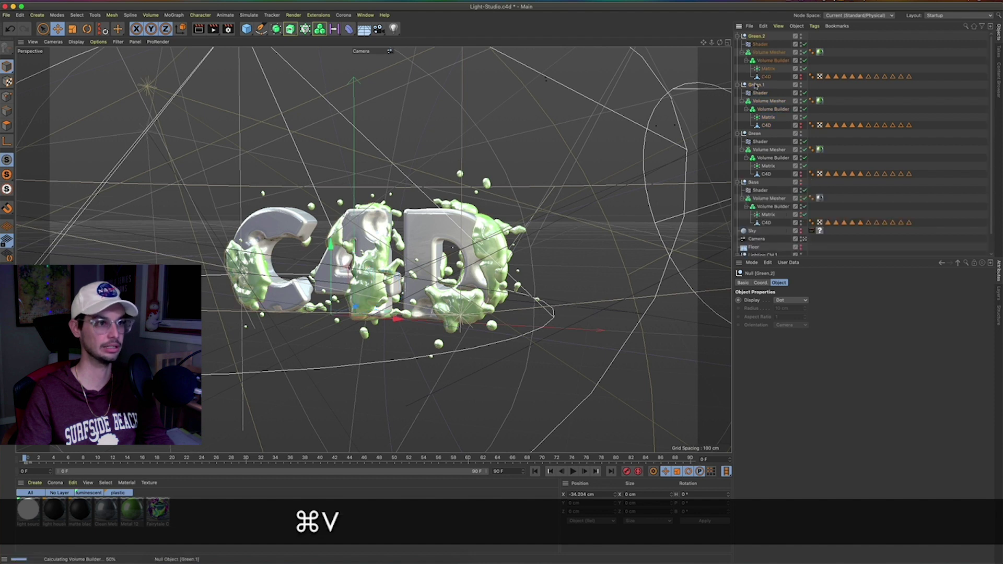
double_click(756, 36)
text(Color)
key(Return)
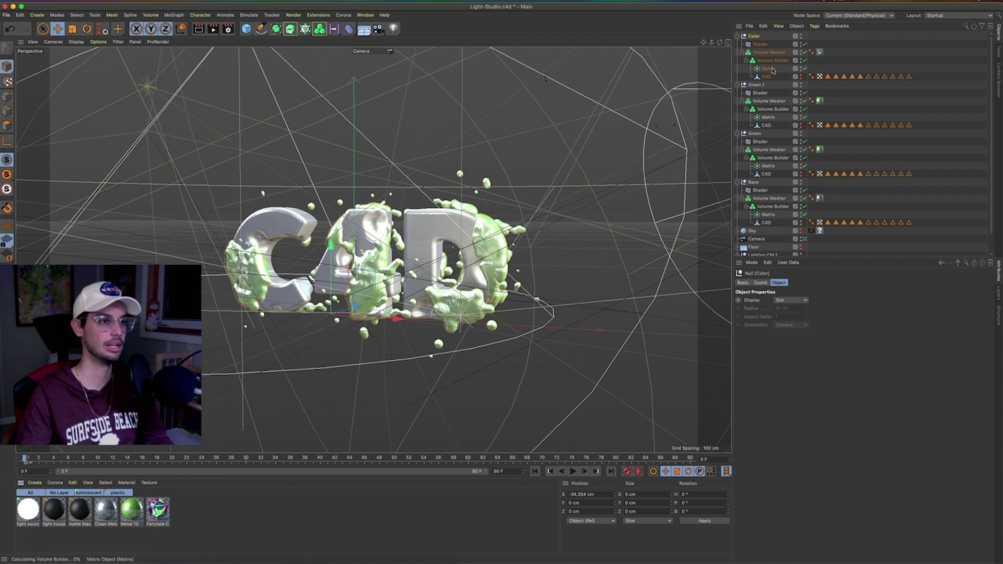
Change the noise type in the Color group's Shader effector to Naki.
click(760, 44)
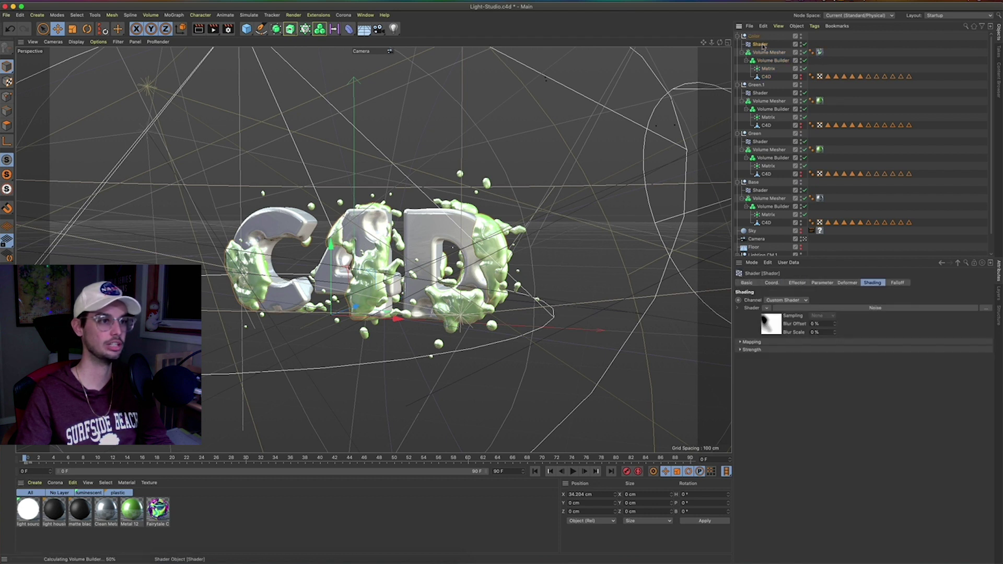
click(776, 327)
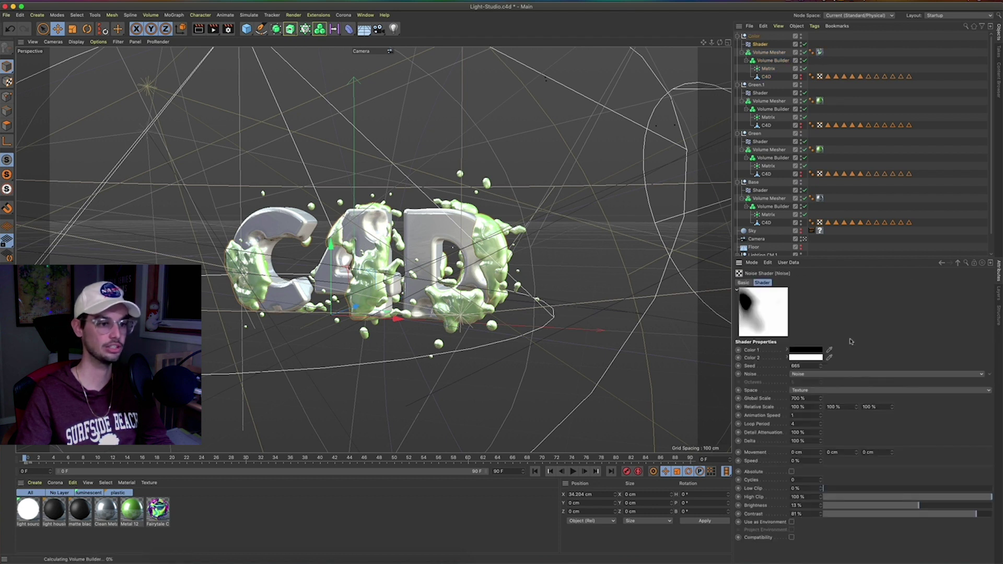
click(978, 375)
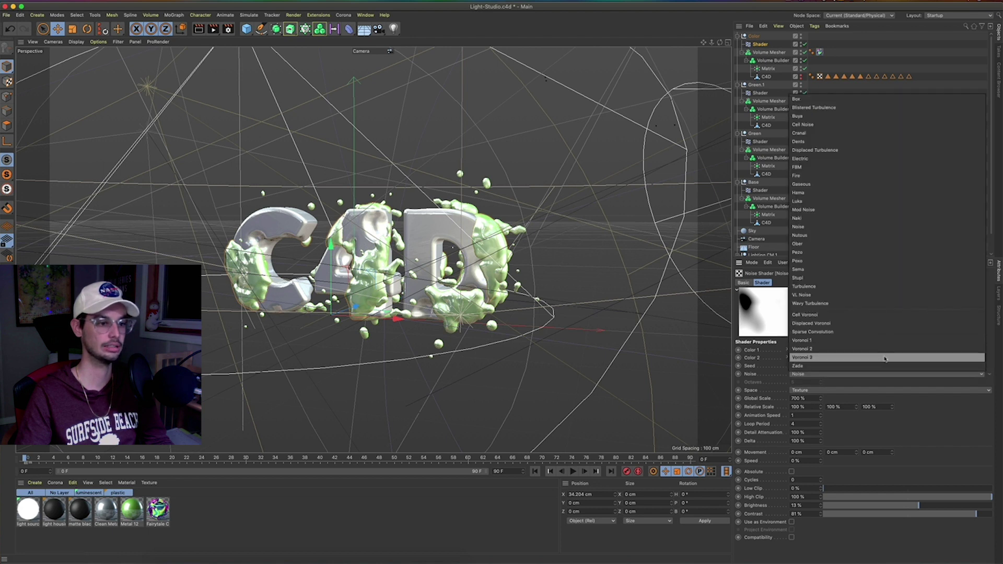
click(982, 375)
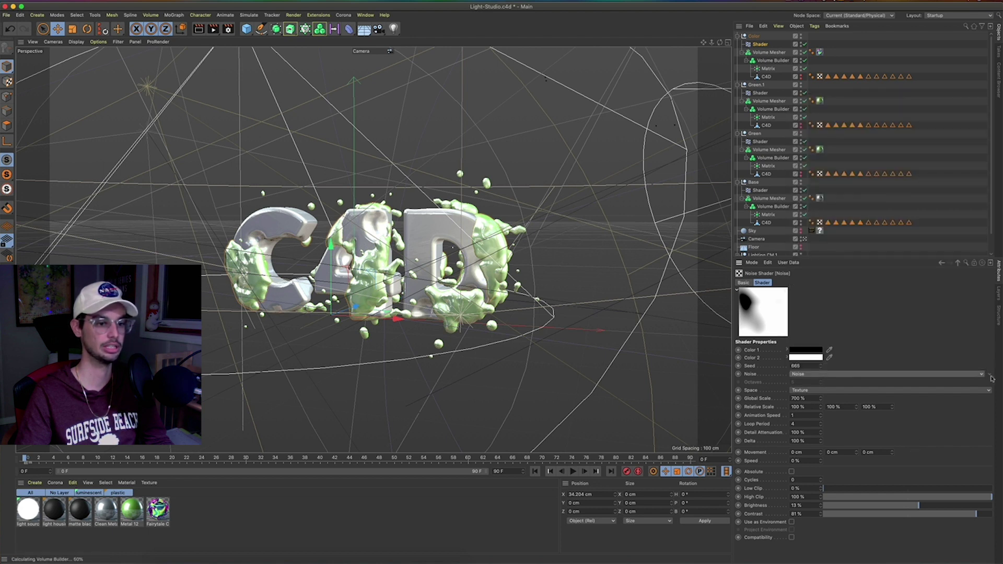
click(989, 375)
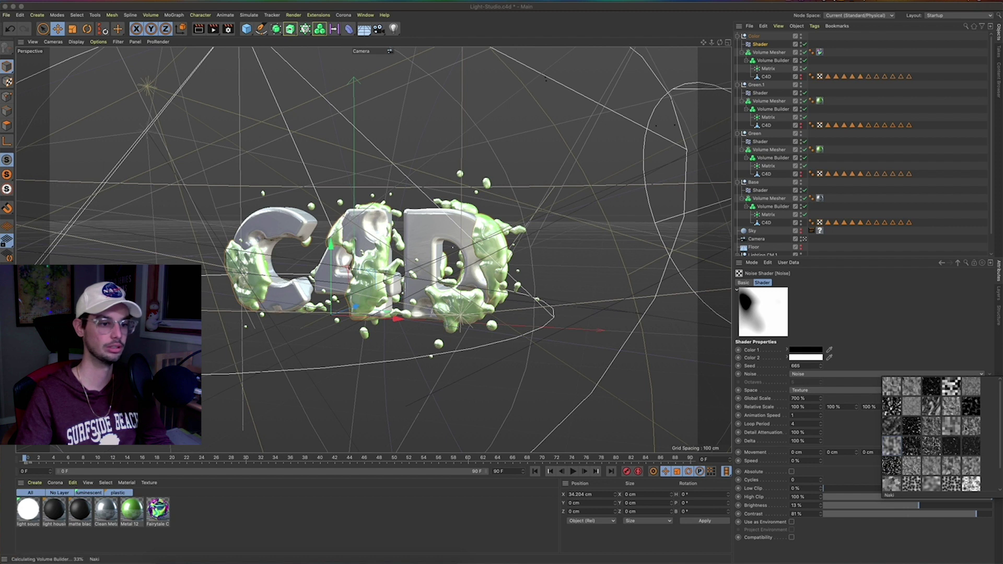
click(891, 446)
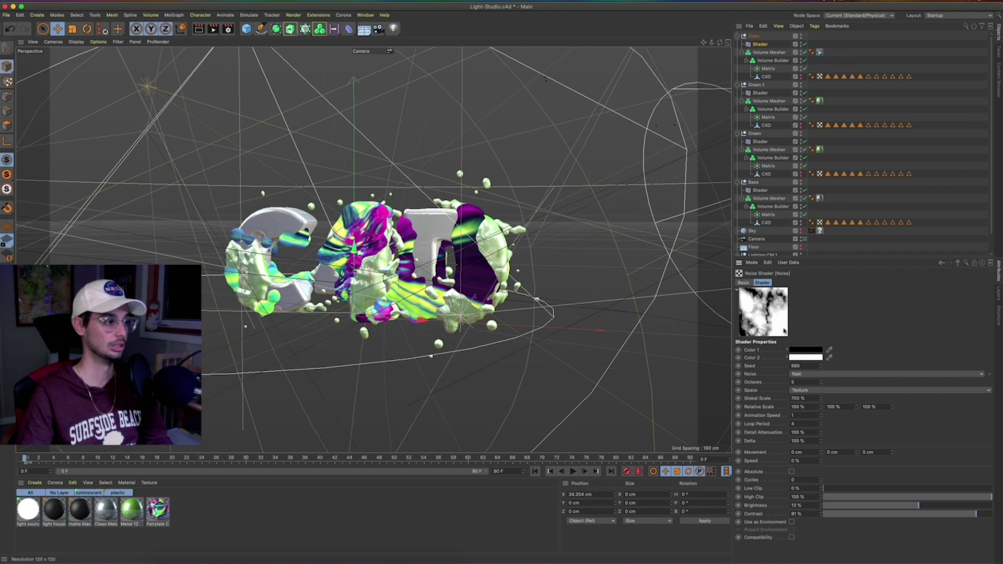
Set the Matrix particle radius in the Color group's Volume Builder to 5 cm.
click(768, 62)
click(805, 393)
text(5)
key(Return)
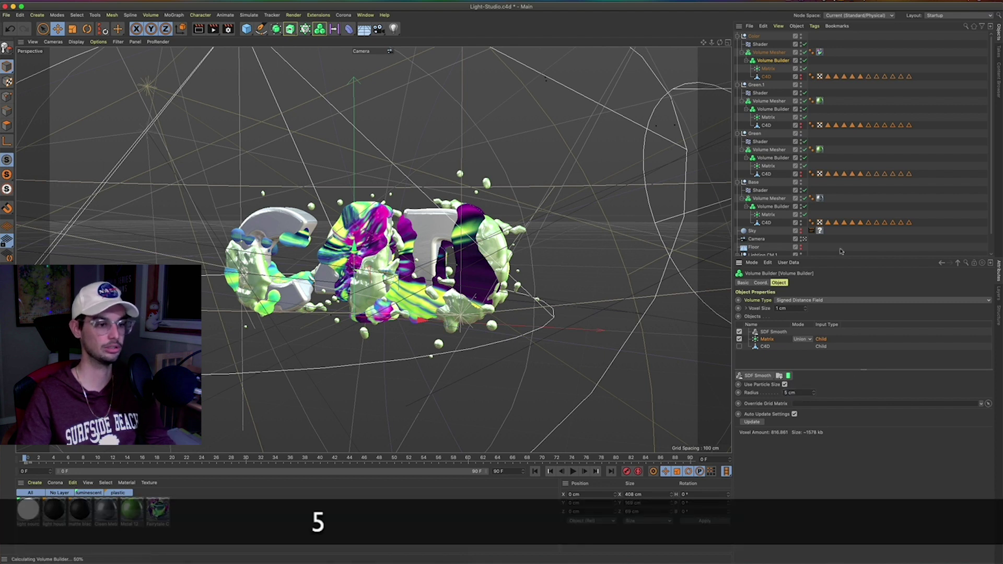
Raise the brightness of the Color group's Naki noise to 19%.
click(761, 45)
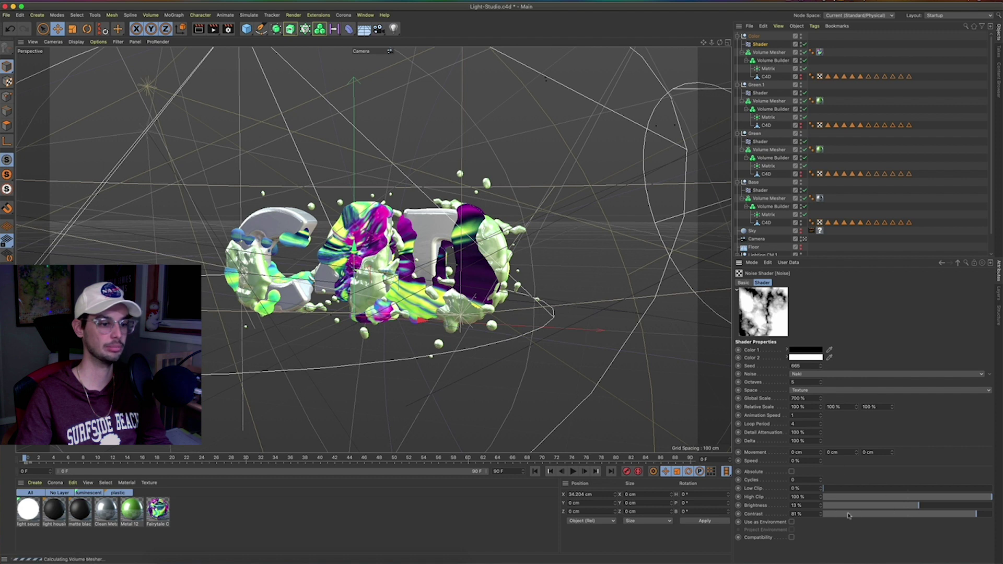
click(924, 510)
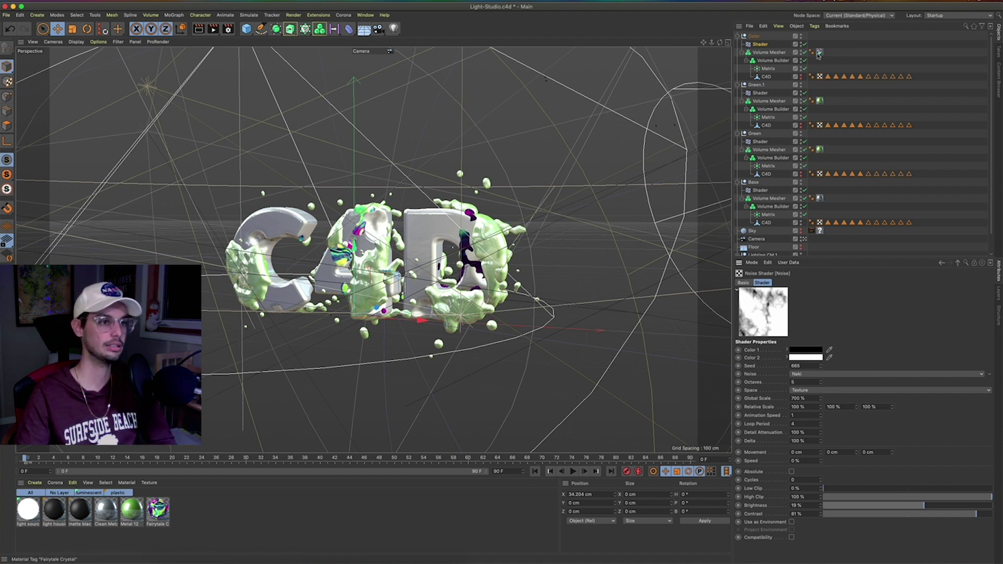
Set the Fairytale Crystal material tag in the Color group to Flat projection and enable Seamless.
click(819, 53)
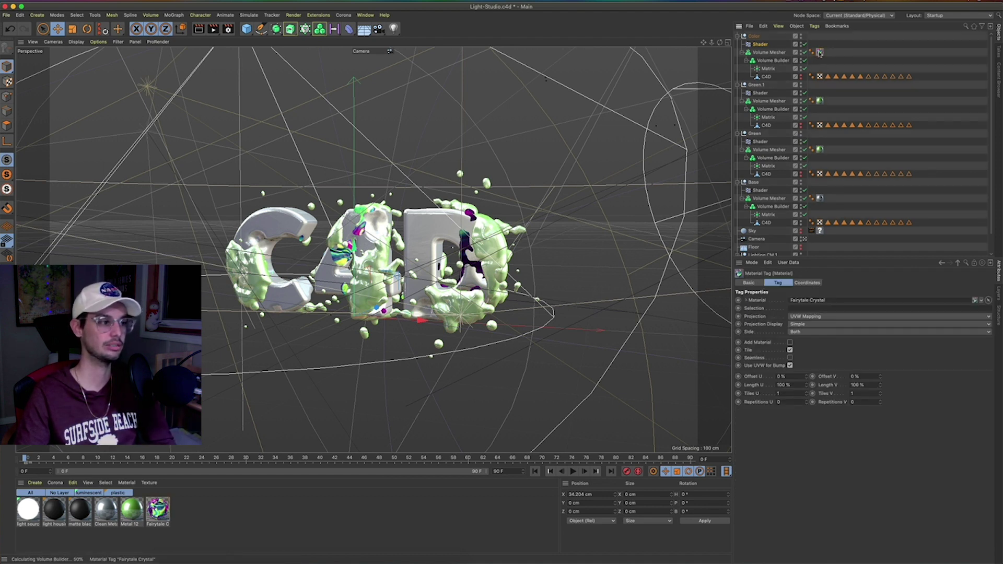
click(809, 317)
click(811, 342)
click(790, 359)
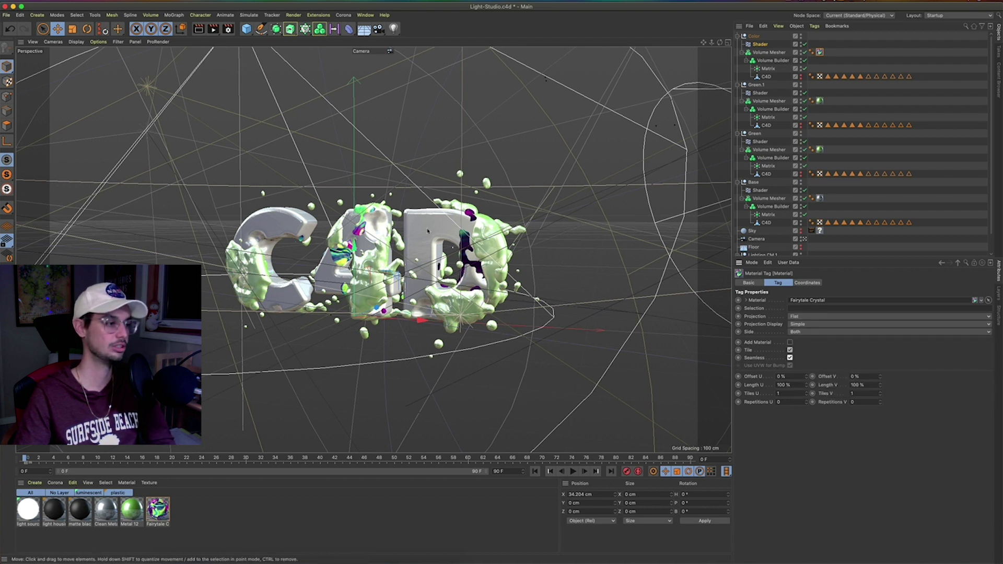
Set the Matrix particle radius in the Color group's Volume Builder to 7 cm.
click(766, 61)
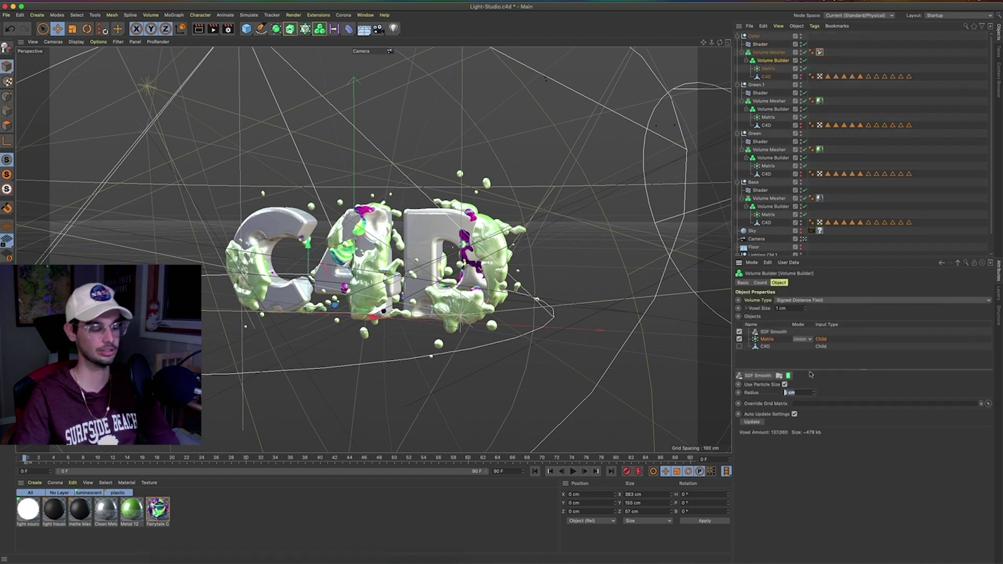
text(7)
click(857, 393)
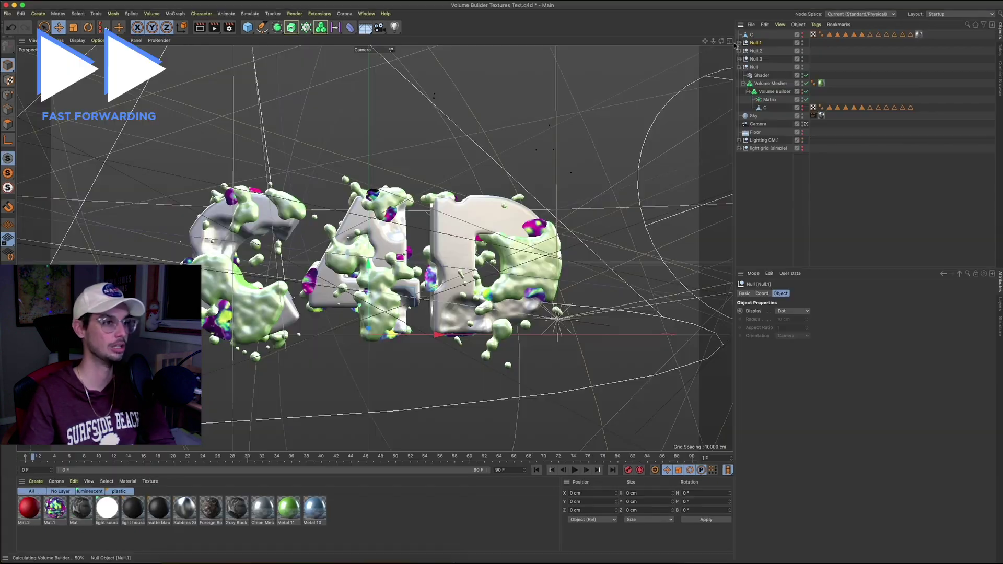
In the Volume Builder Textures scene, duplicate the Null.1 group and apply the Gray Rock material to the copy's Volume Mesher.
click(739, 43)
ctrl+drag(755, 43, 756, 31)
drag(237, 507, 822, 51)
Raise the brightness of the Fire noise in the copied group's Shader effector and show the effector's transform parameters.
click(762, 43)
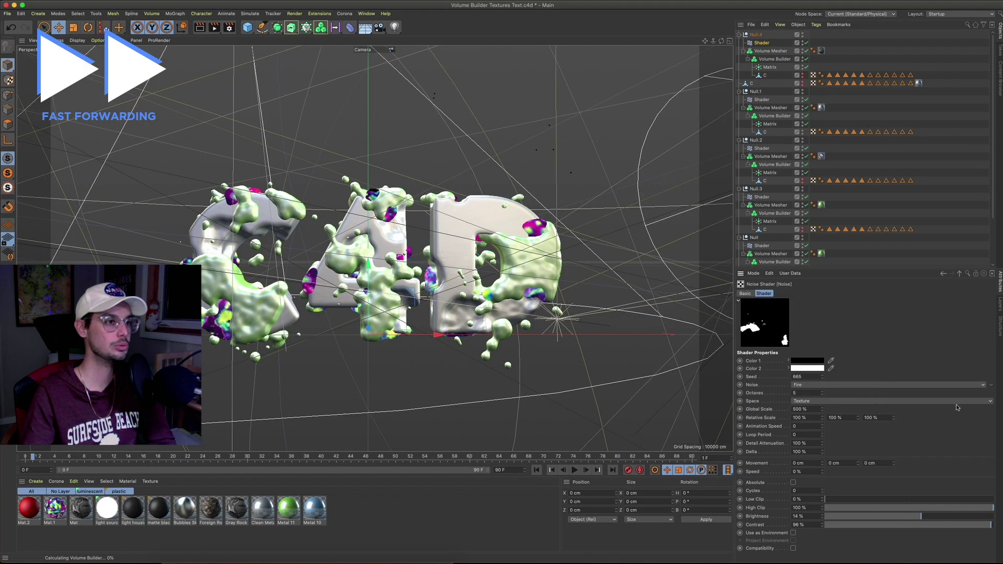
drag(922, 516, 940, 516)
click(761, 43)
click(823, 294)
Select the Volume Builder in the Null group and render the current view.
scroll(773, 209, down, 3)
click(774, 233)
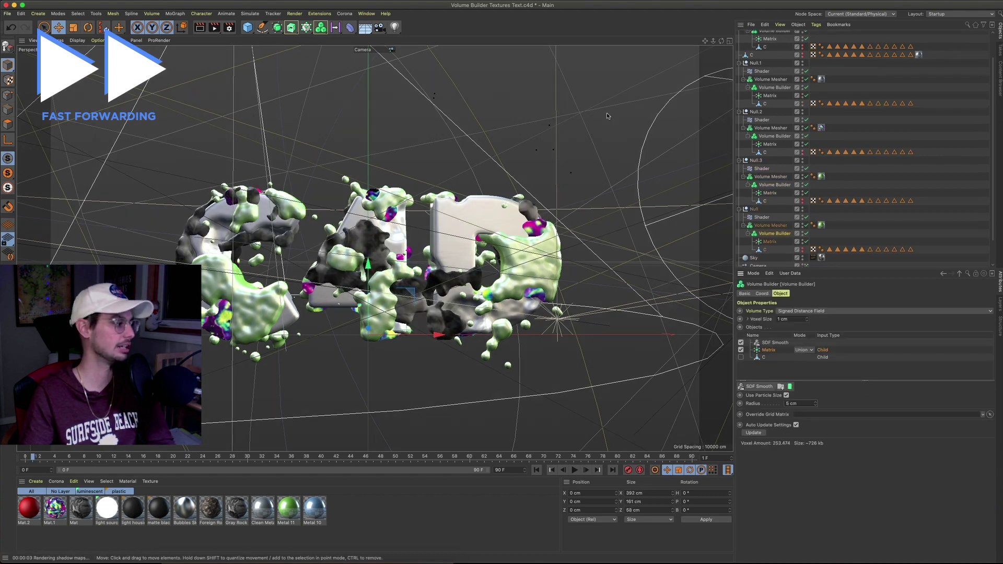
key(super+r)
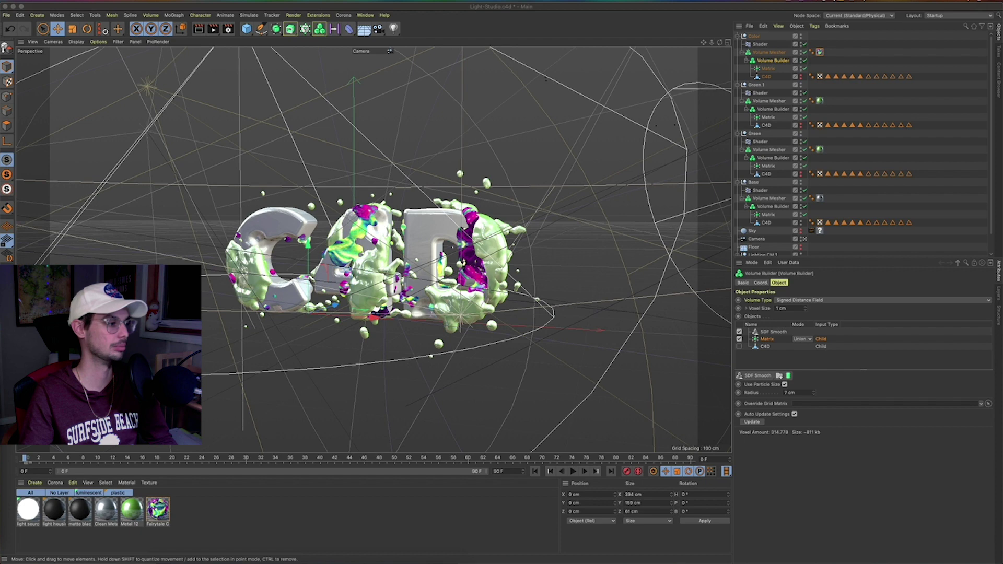
Preview the example image Volume Builder Objects 2_0001.png and close the preview.
key(space)
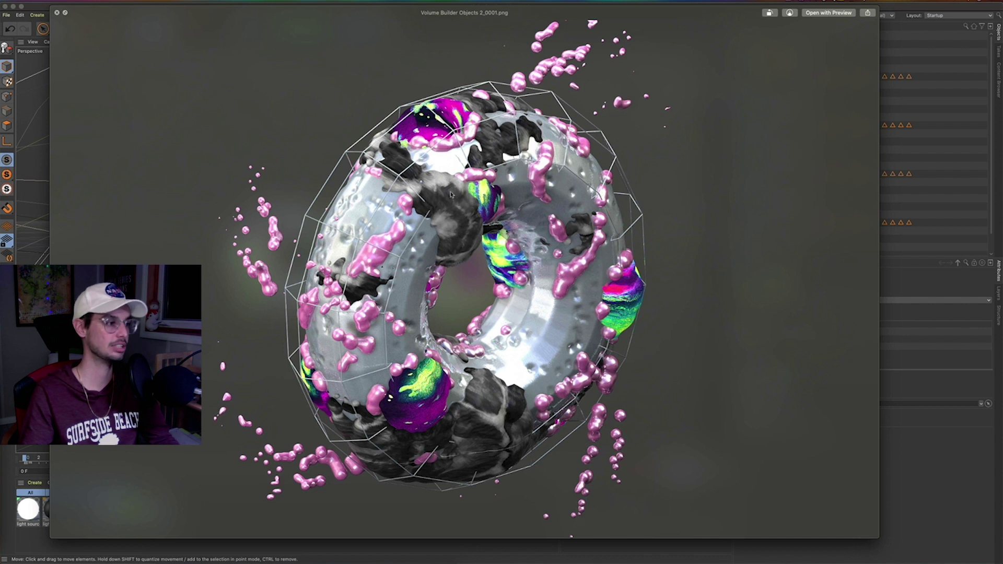
key(space)
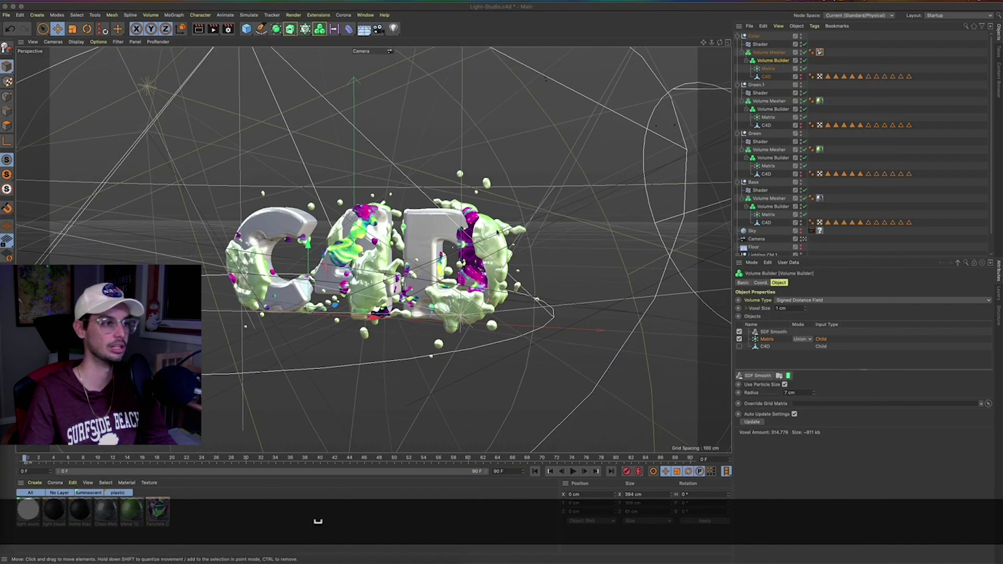